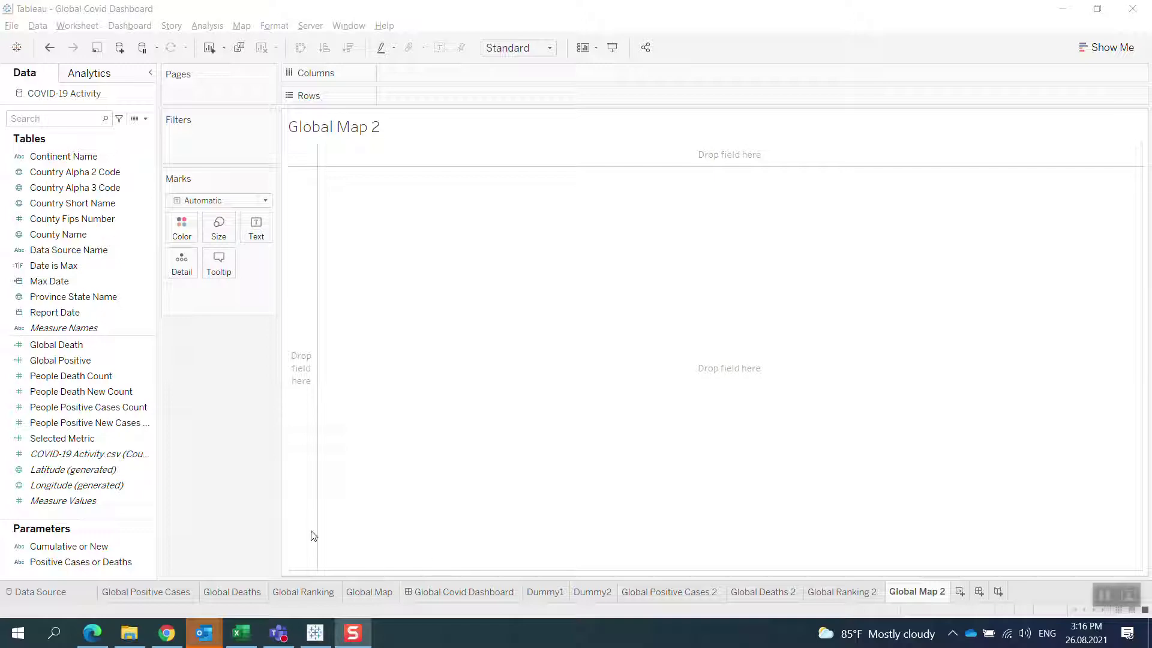
# Switch to the browser and examine the starter workbook and data connection options on Tableau's COVID-19 Data Hub page
pyautogui.click(96, 637)
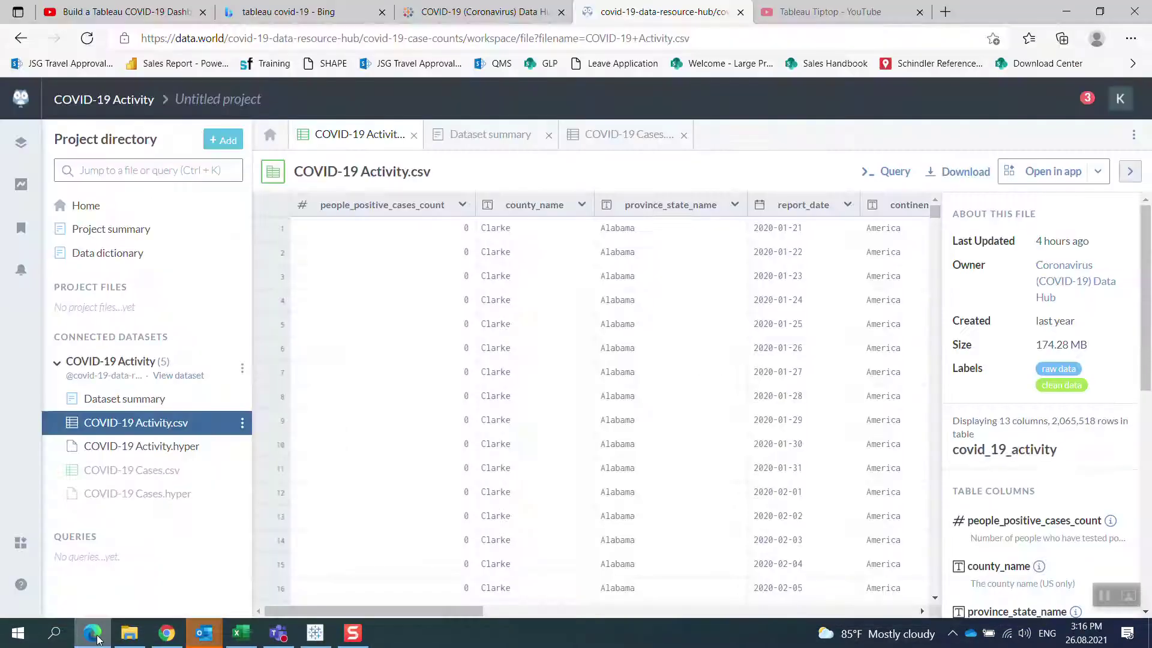
pyautogui.click(497, 18)
pyautogui.scroll(12, 531, 371)
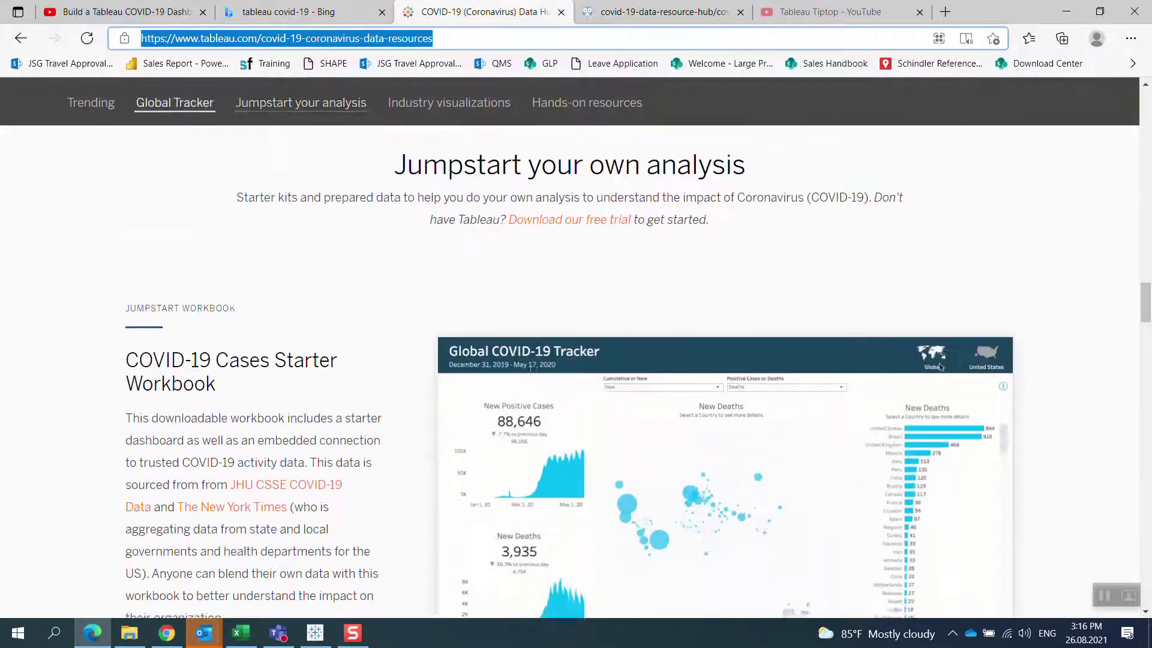
pyautogui.scroll(-2, 531, 372)
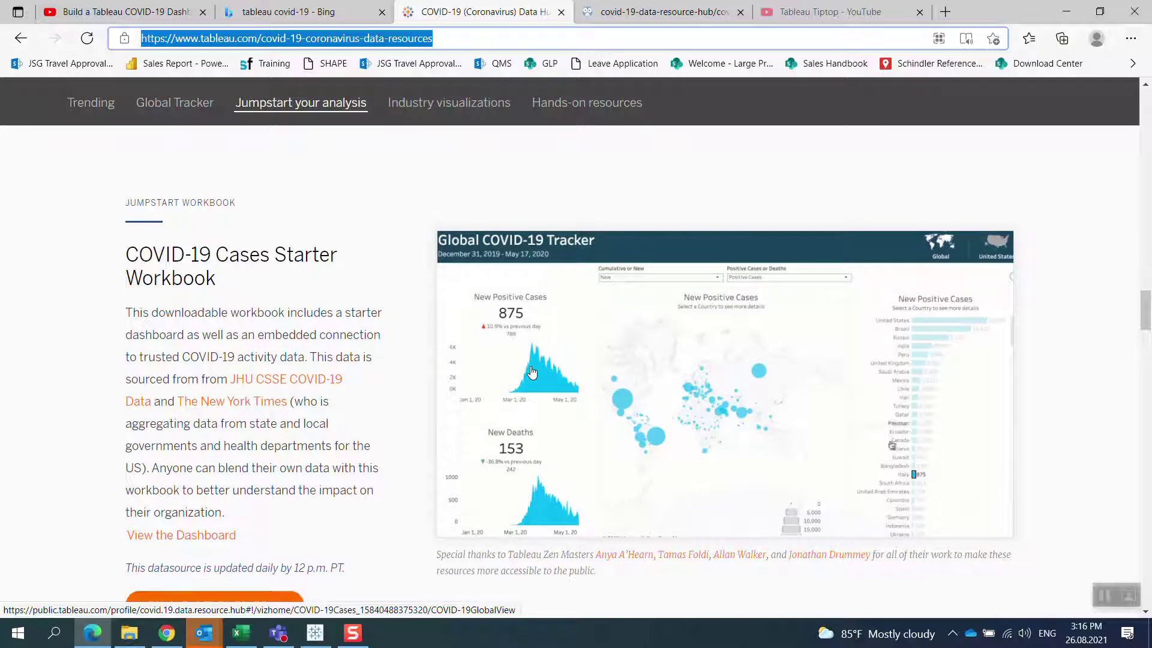
pyautogui.scroll(-2, 532, 371)
pyautogui.scroll(-3, 532, 372)
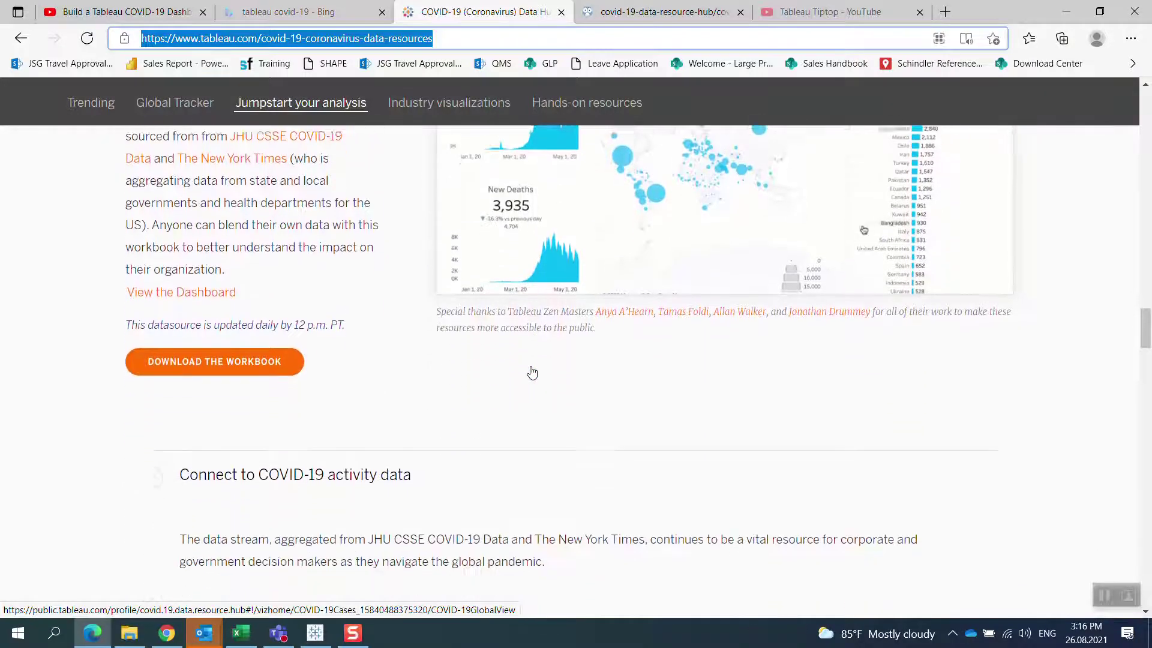
pyautogui.scroll(-2, 531, 372)
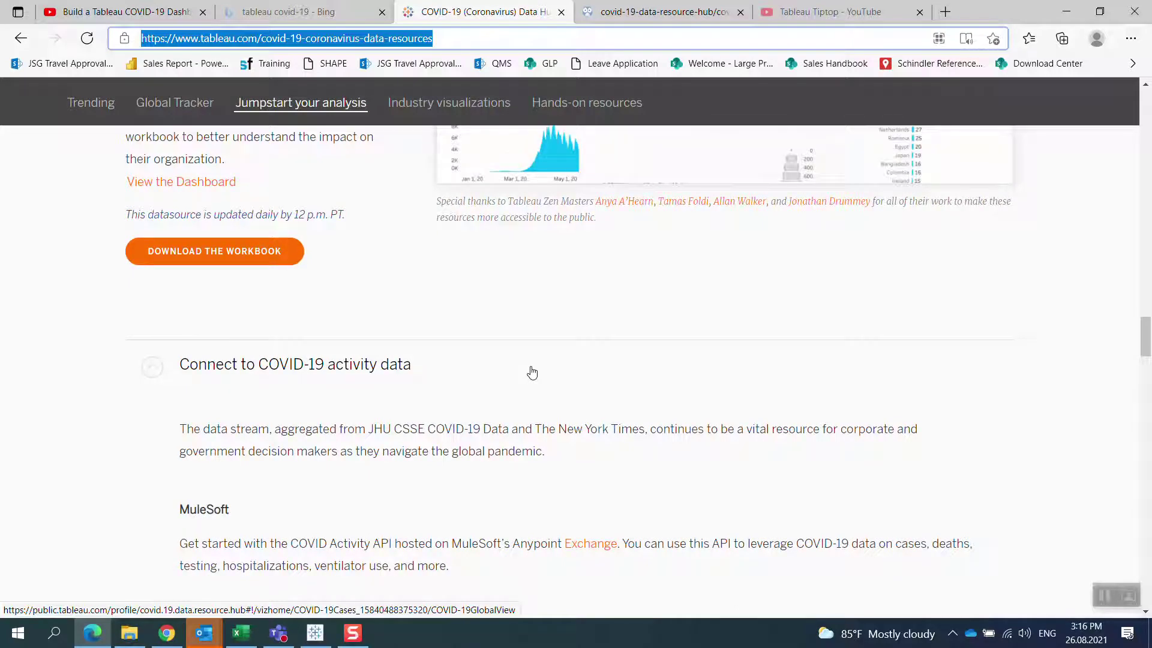
pyautogui.scroll(-2, 532, 372)
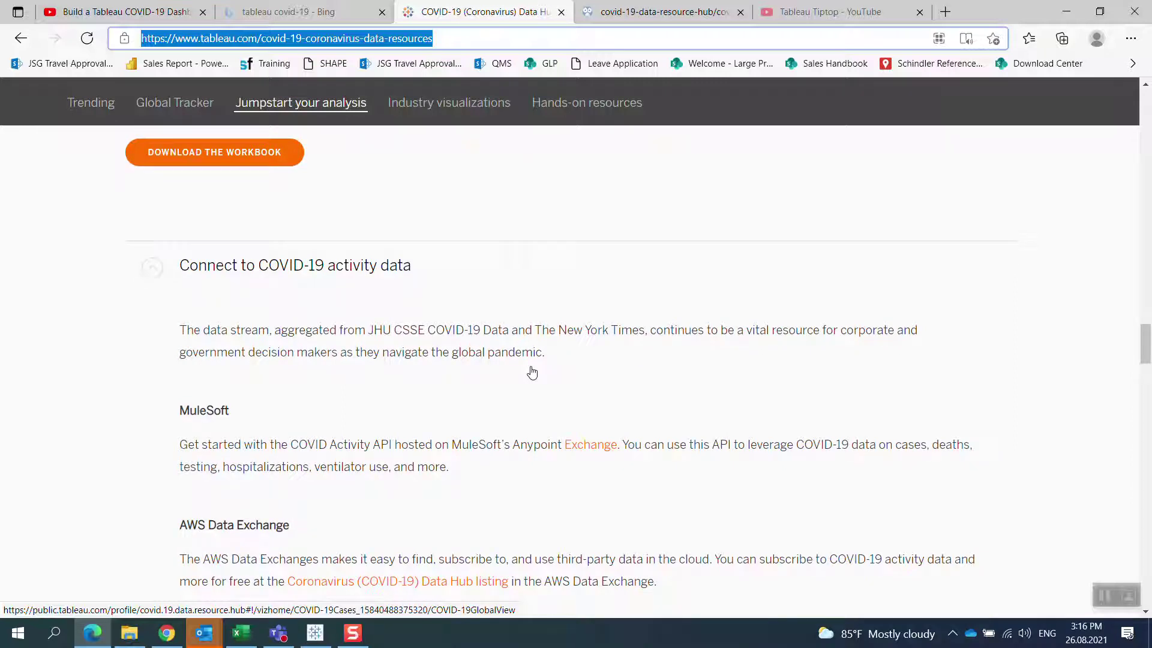
pyautogui.scroll(-3, 531, 372)
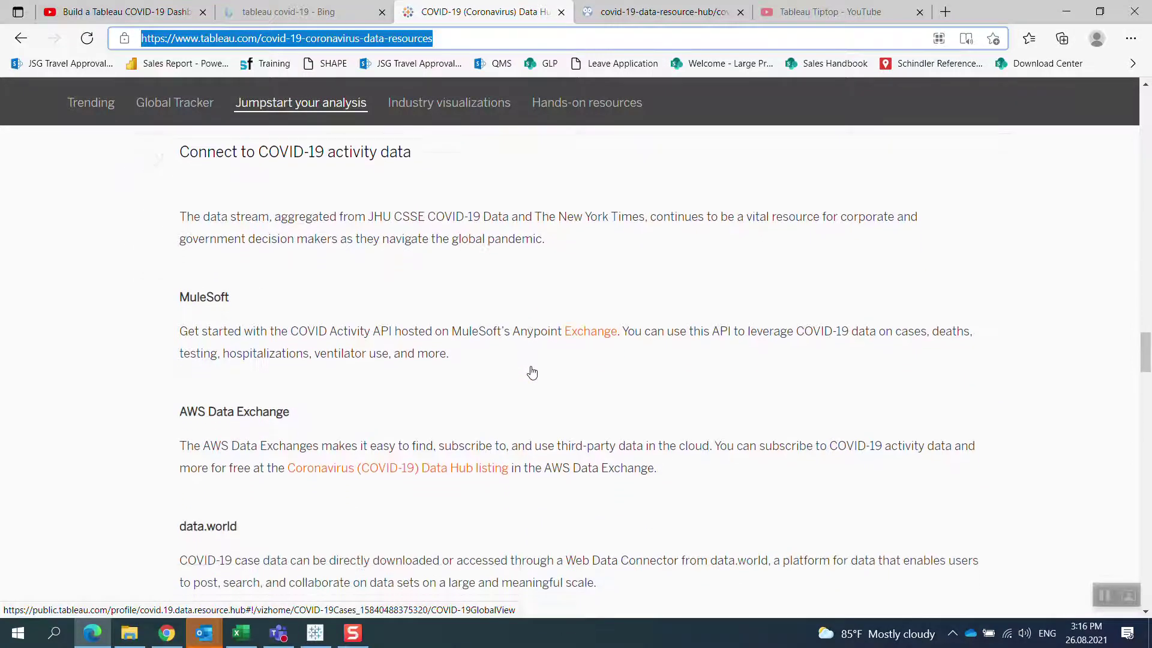
pyautogui.scroll(-1, 531, 371)
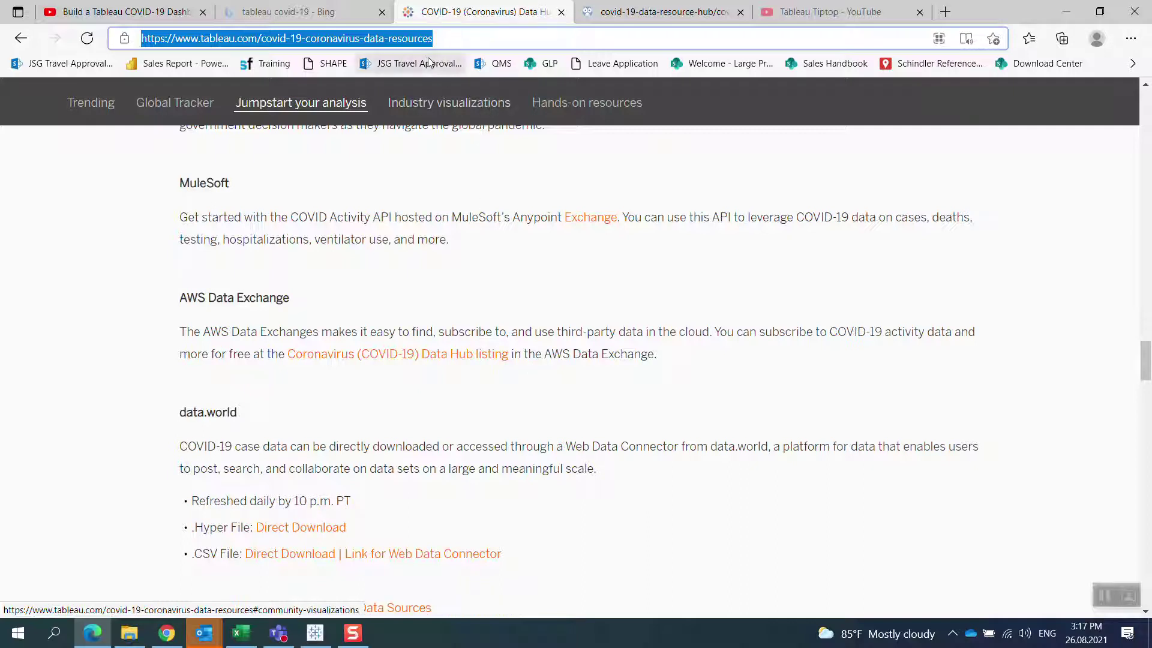
# Review the hub page's web address and data.world download links, and view the COVID-19 Activity.csv file page on data.world
pyautogui.click(454, 40)
pyautogui.moveTo(455, 40); pyautogui.dragTo(123, 45)
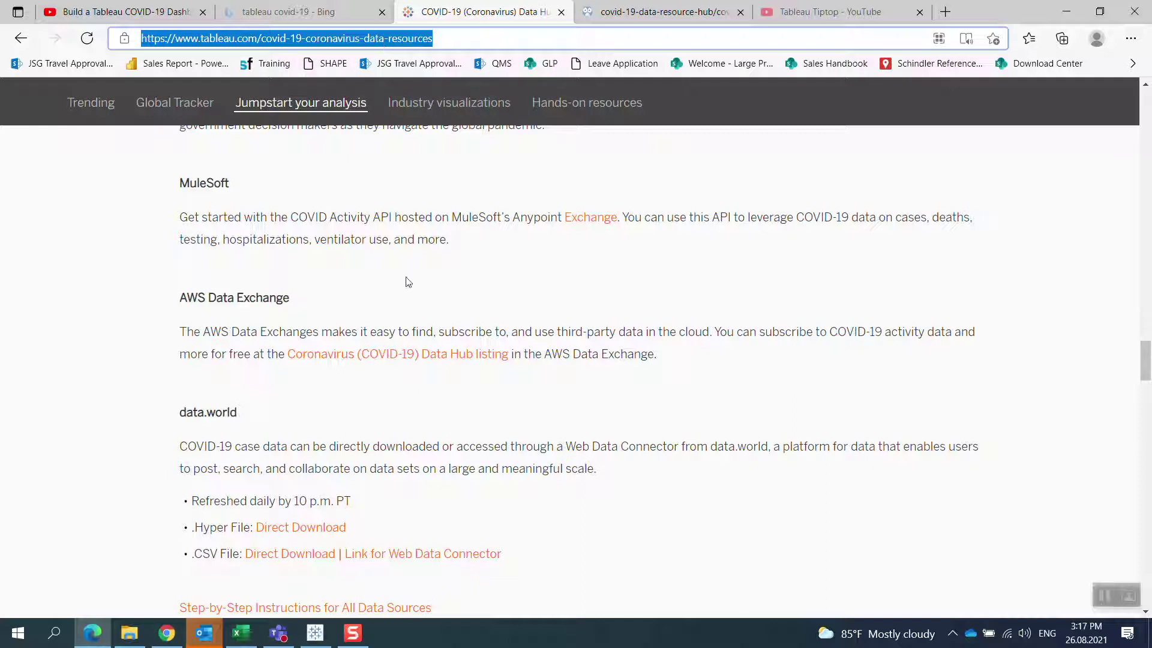
pyautogui.scroll(-2, 410, 354)
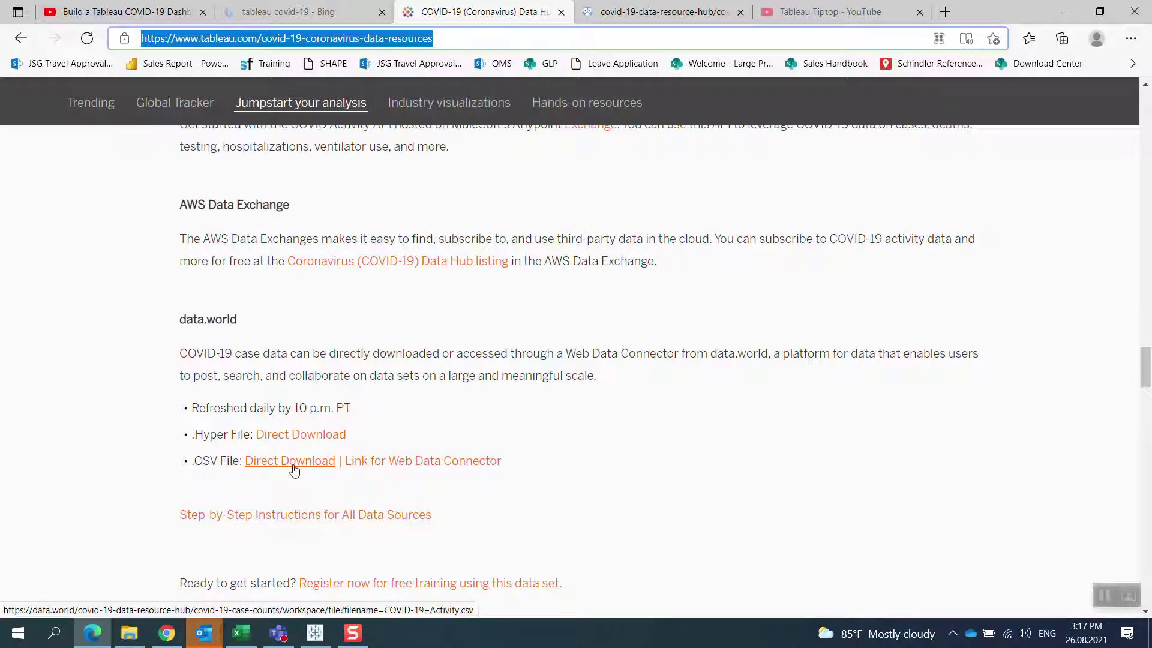
pyautogui.click(652, 12)
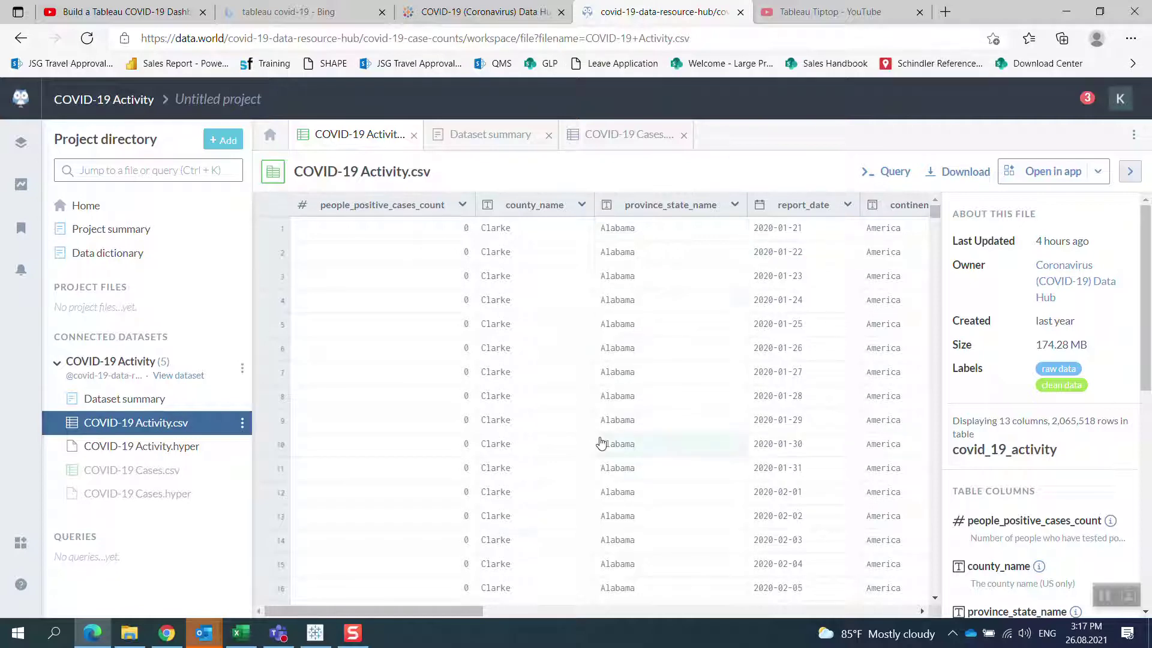
# Switch to Tableau and show the Global Covid Dashboard in presentation mode
pyautogui.click(316, 633)
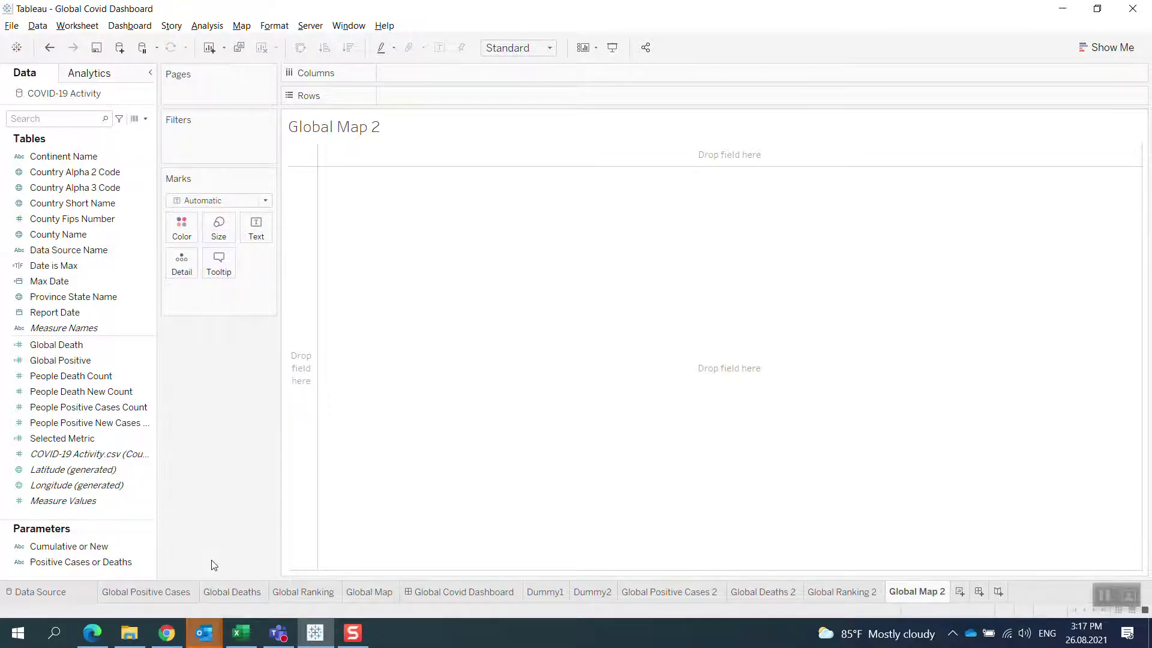
pyautogui.click(442, 589)
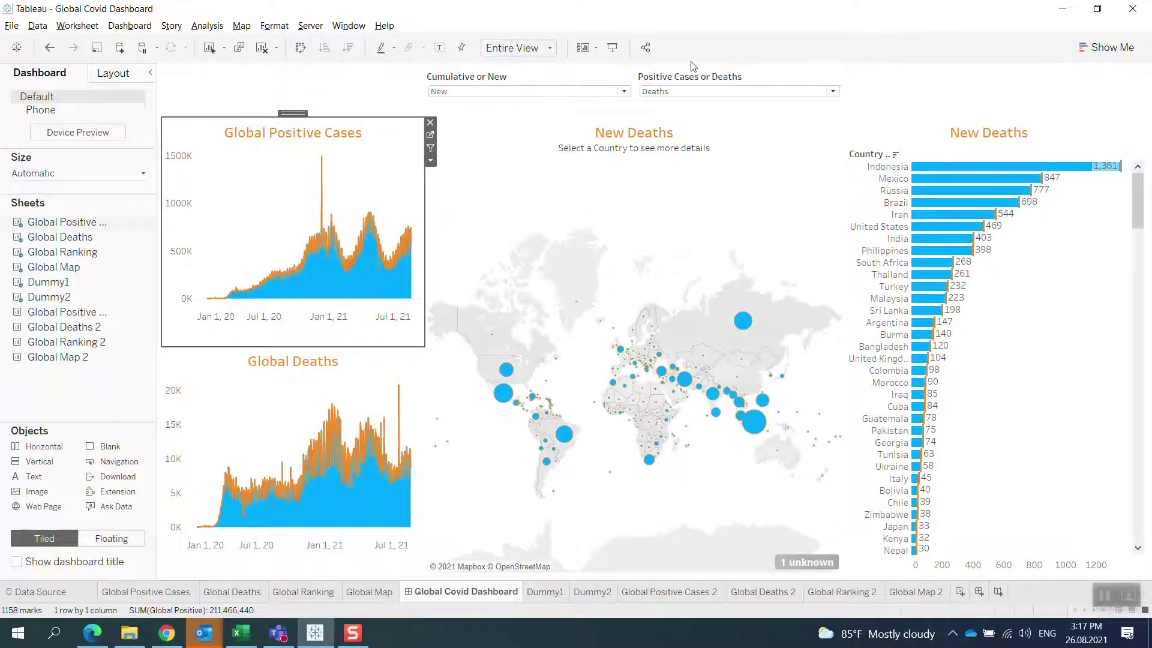
pyautogui.click(612, 48)
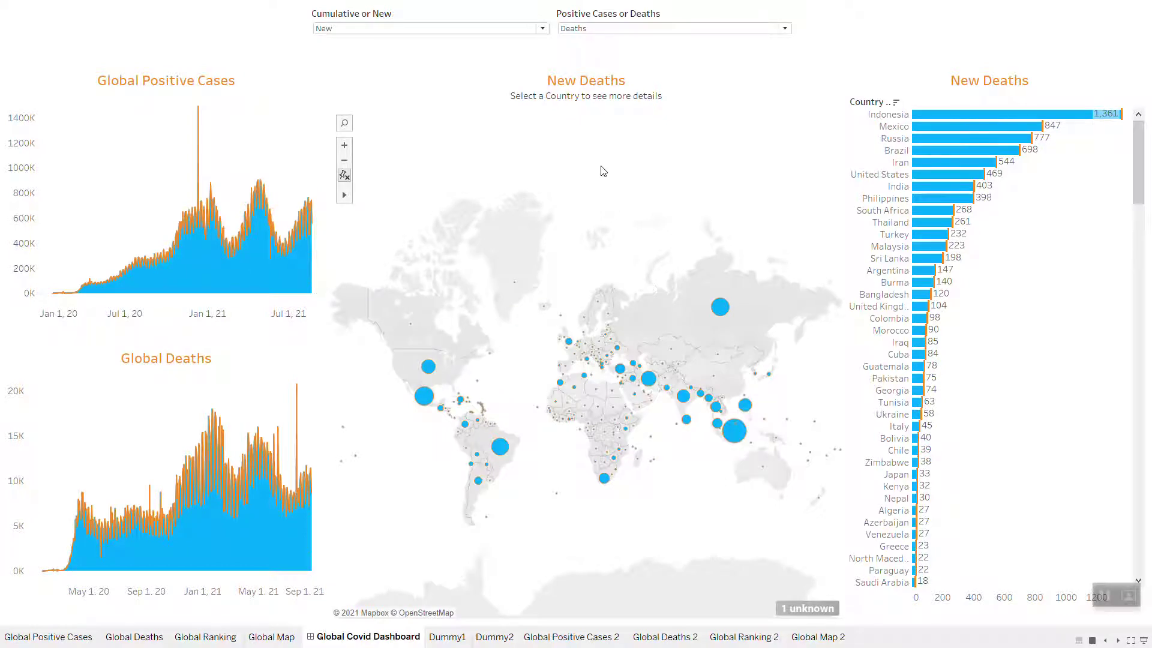
# Compare the dashboard's new figures by setting Positive Cases or Deaths to Positive Cases and back to Deaths
pyautogui.click(527, 33)
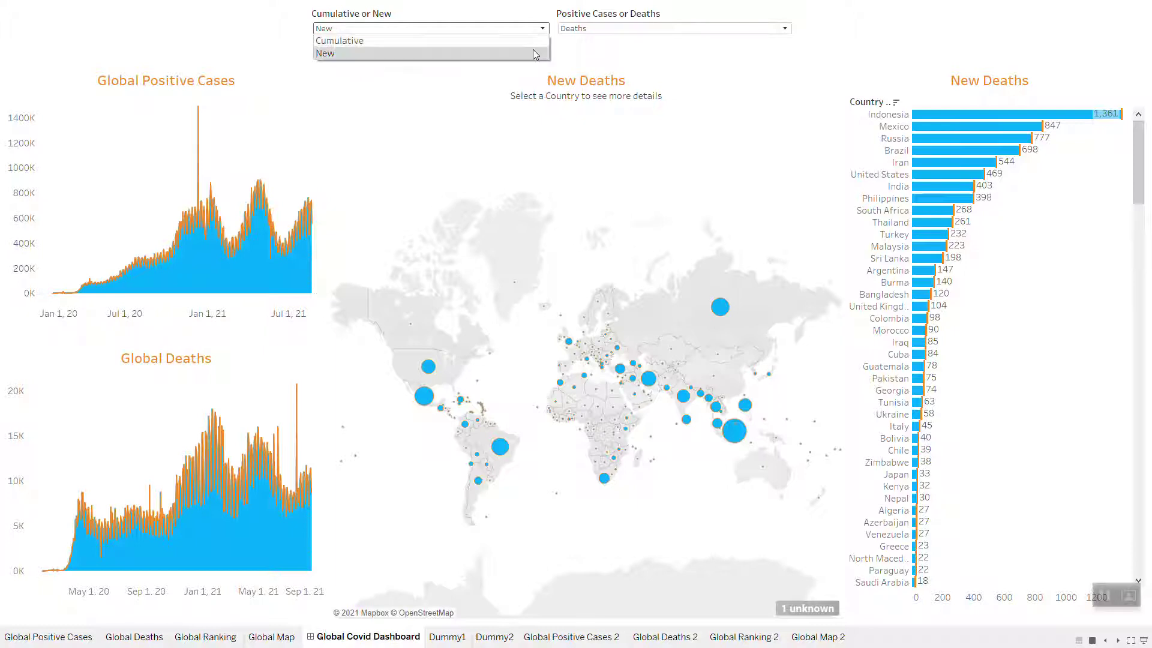
pyautogui.click(606, 29)
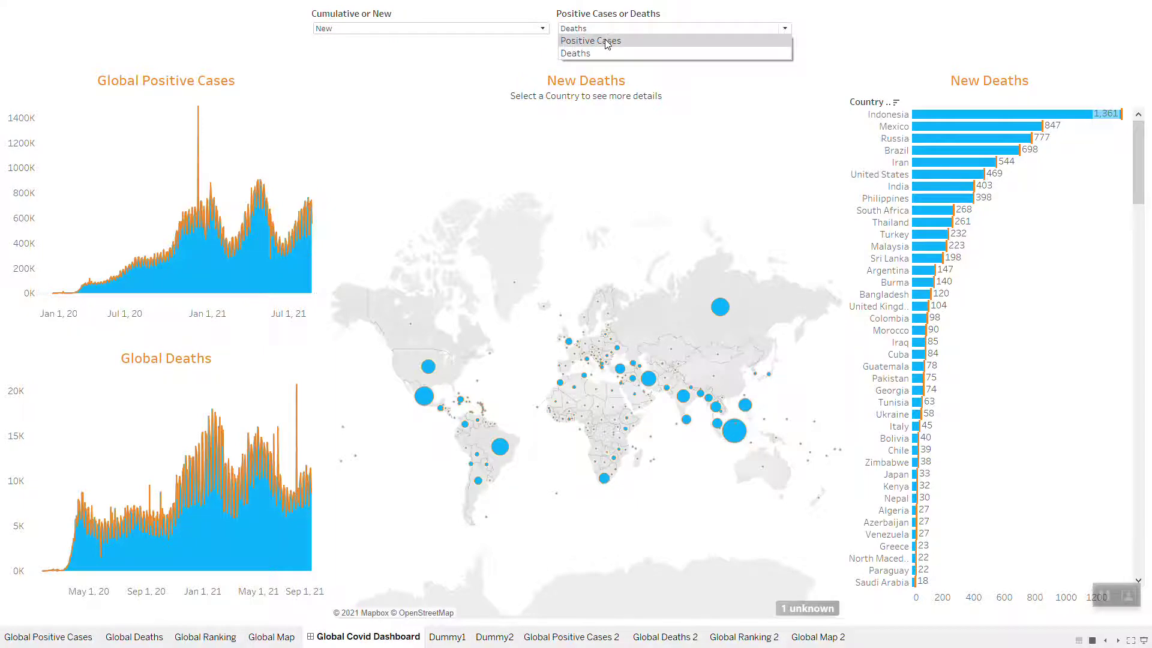
pyautogui.click(606, 41)
pyautogui.click(630, 30)
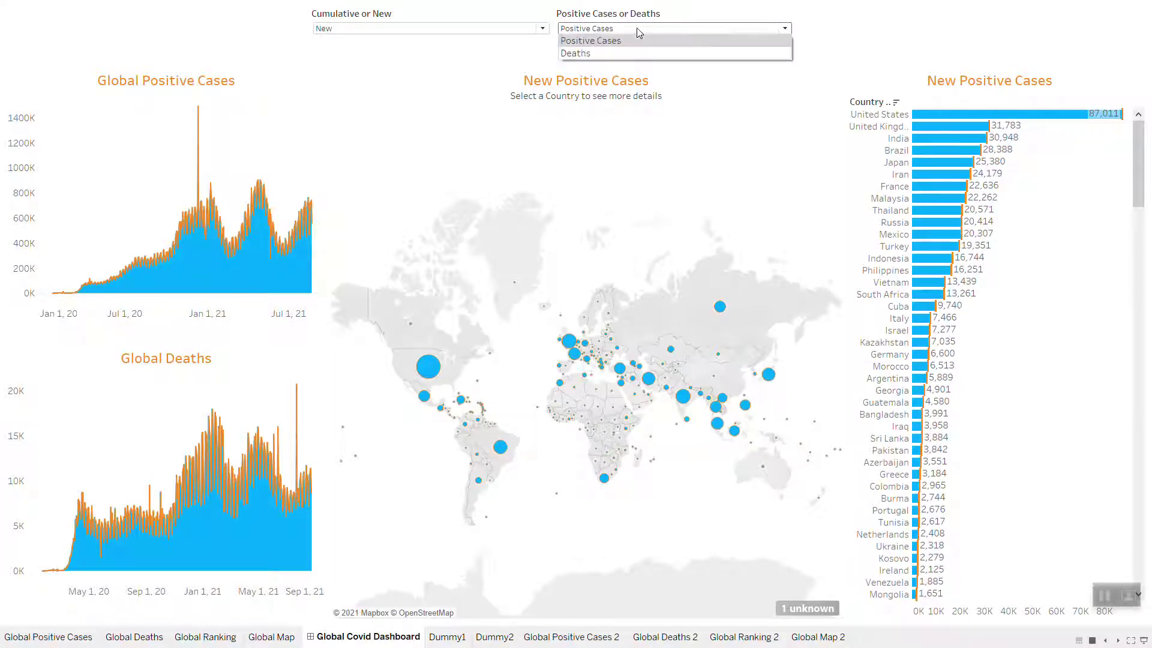
pyautogui.click(628, 52)
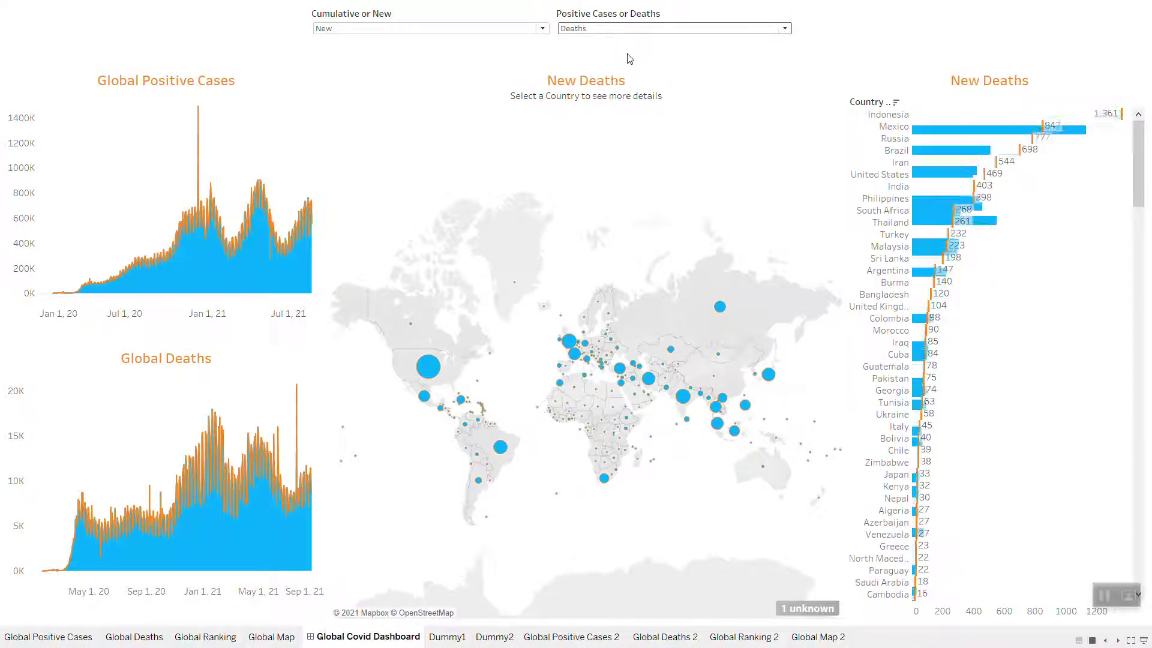
# Compare the death charts by setting Cumulative or New to Cumulative and back to New
pyautogui.click(528, 31)
pyautogui.click(518, 42)
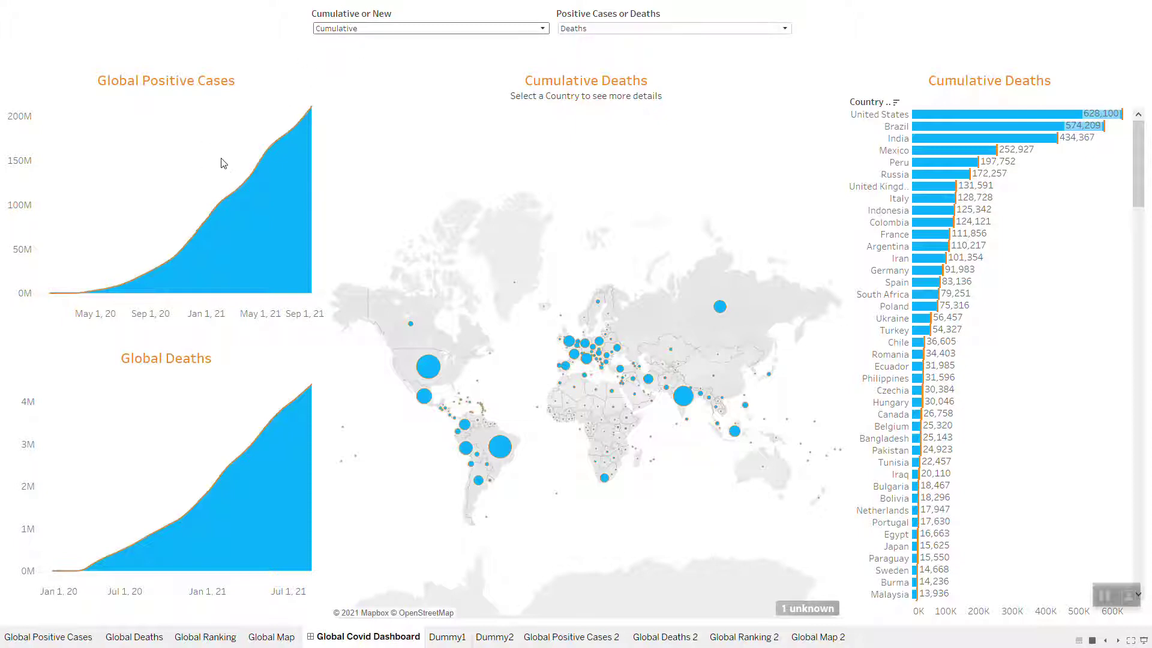
pyautogui.moveTo(224, 475)
pyautogui.click(411, 28)
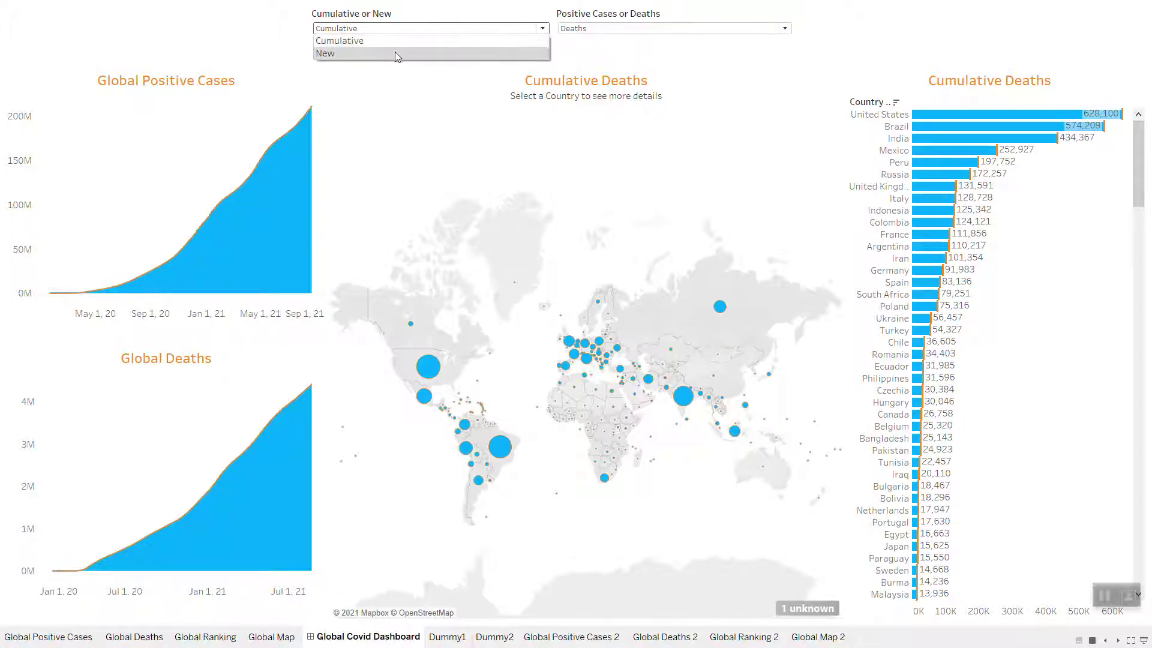
pyautogui.click(396, 54)
pyautogui.moveTo(246, 235)
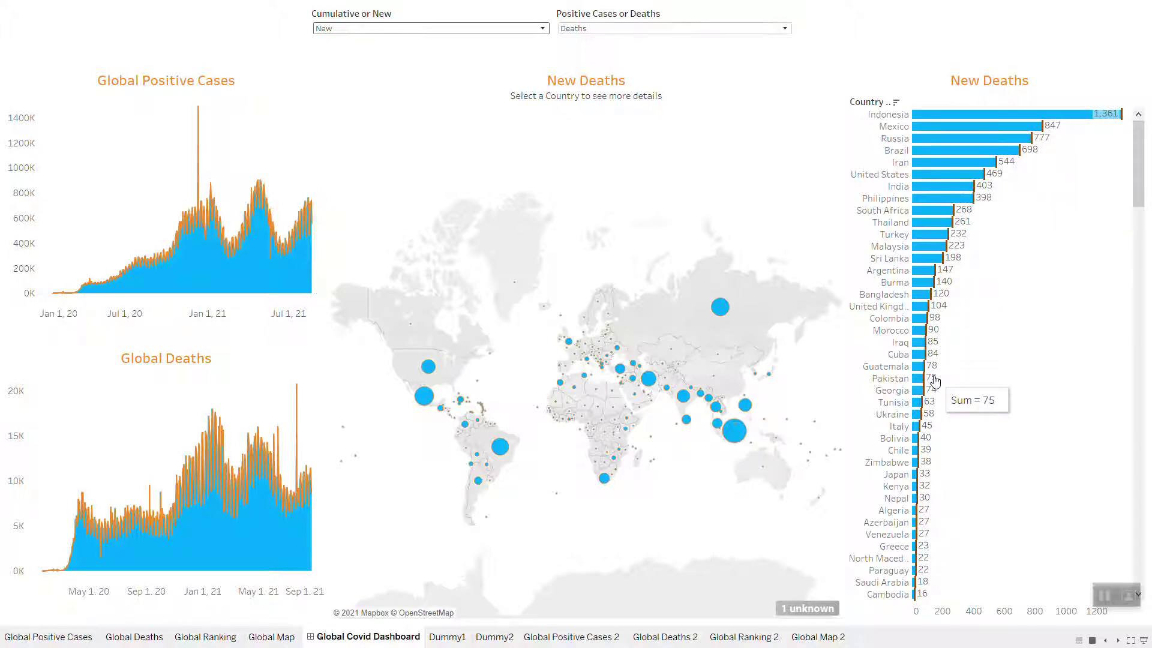
# Set the dashboard parameters to Positive Cases and Cumulative, and check the country ranking for the United States
pyautogui.click(634, 30)
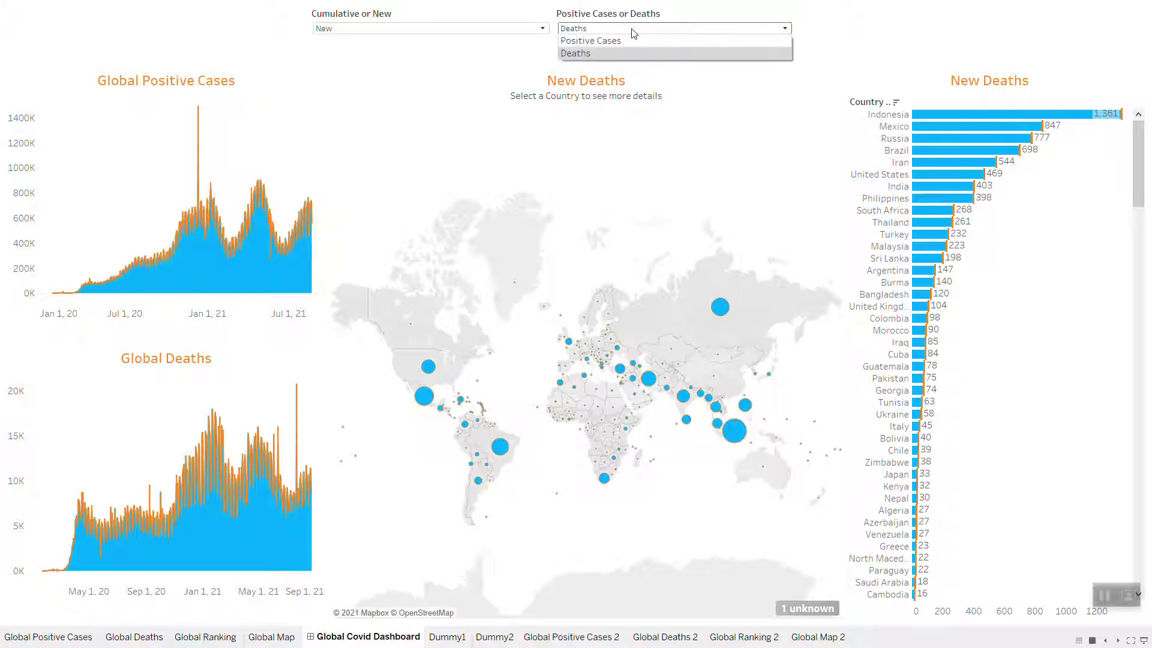
pyautogui.click(627, 41)
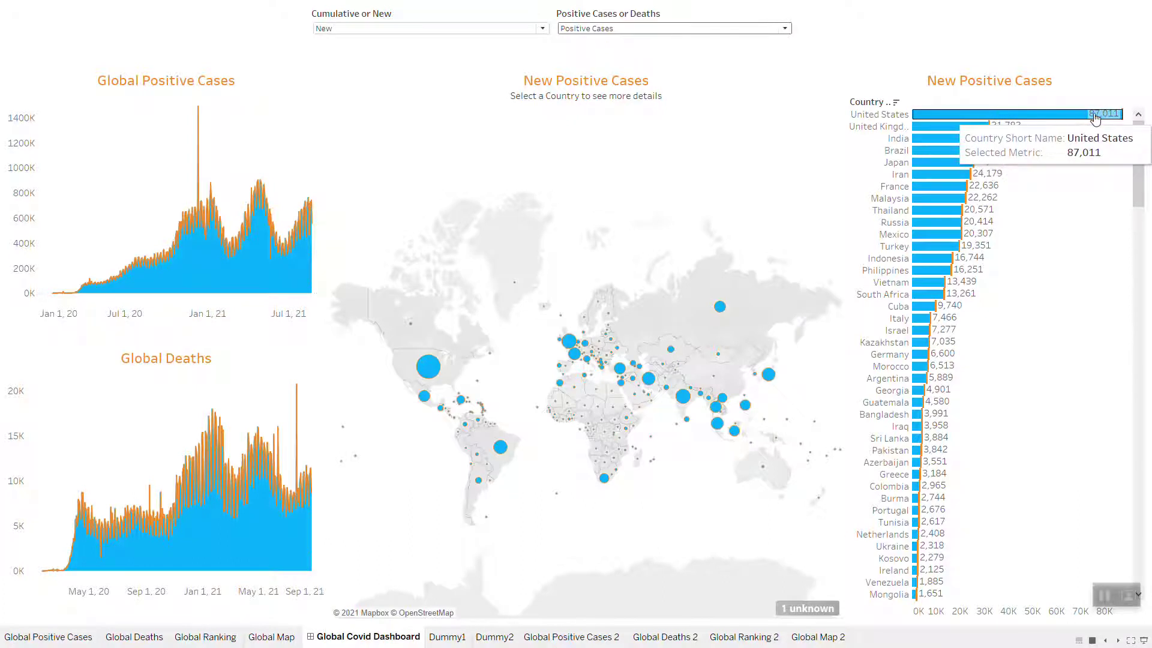
pyautogui.click(519, 31)
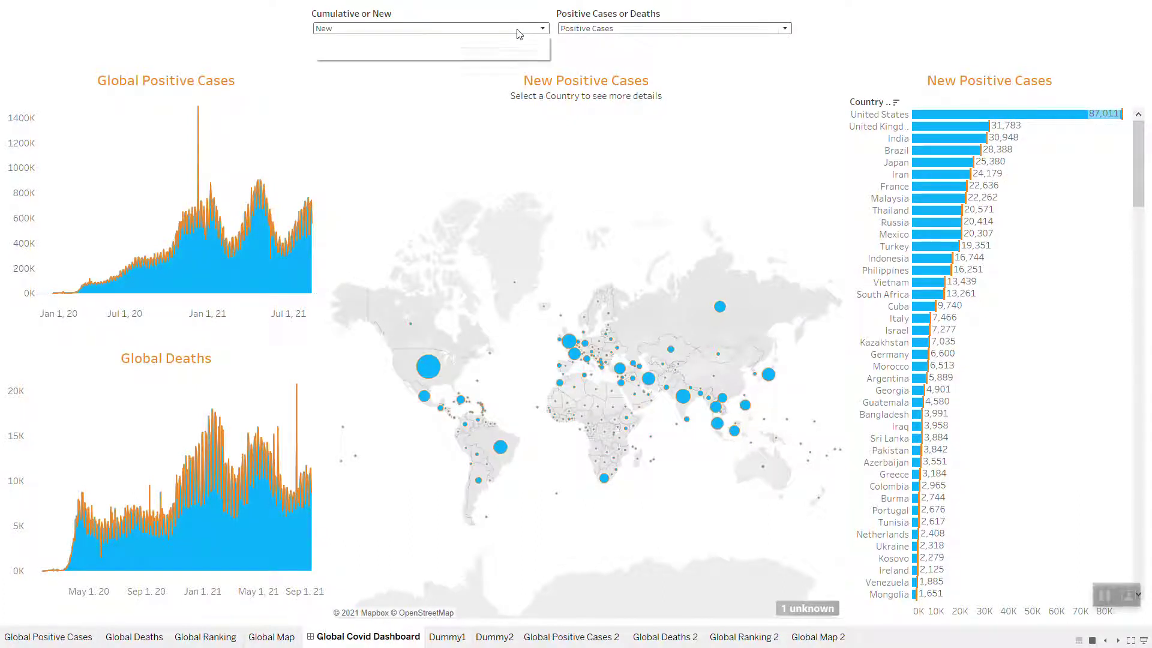
pyautogui.click(501, 41)
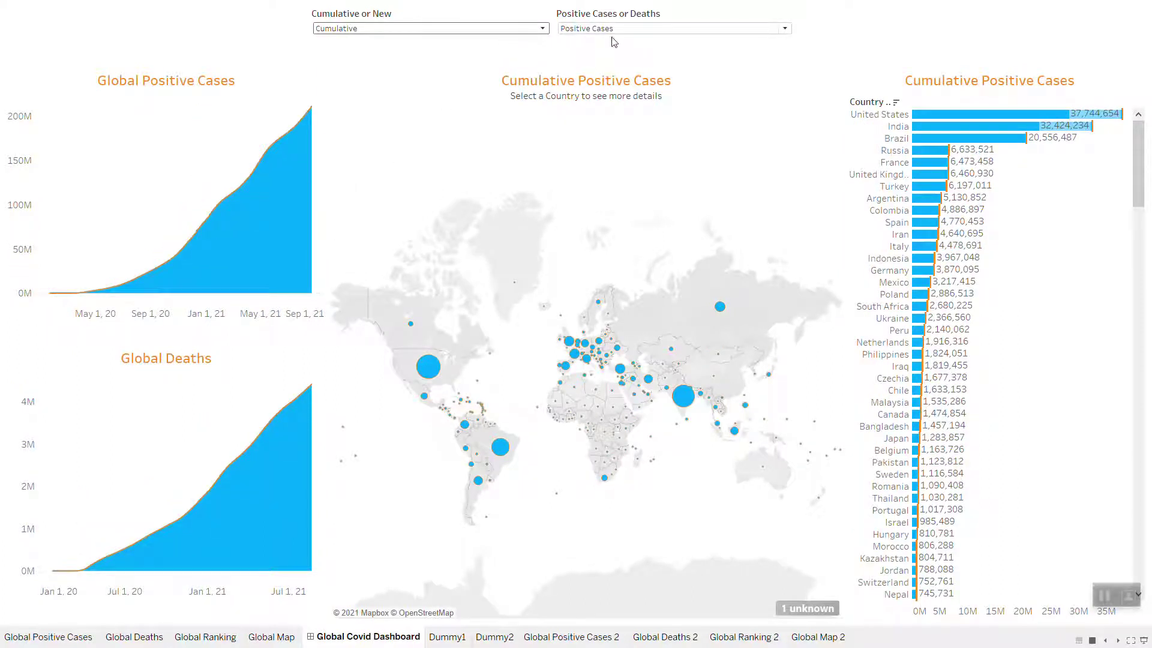
pyautogui.moveTo(1017, 119)
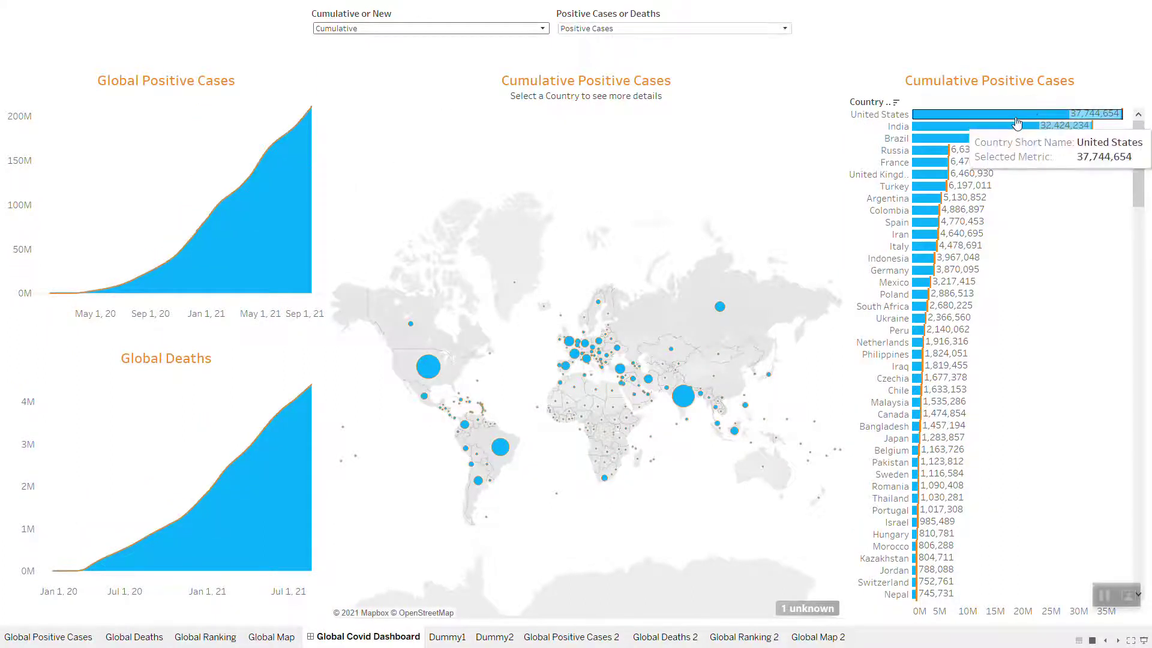
# Set the dashboard parameters to Deaths and New, checking the country ranking for each combination
pyautogui.click(650, 29)
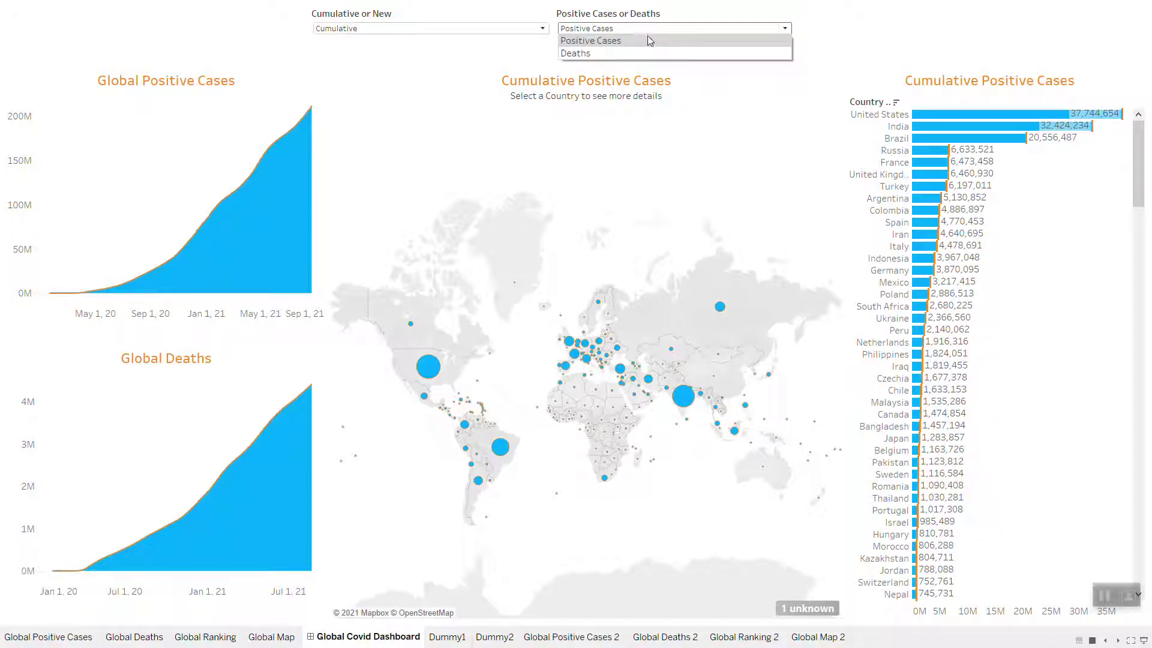
pyautogui.click(638, 53)
pyautogui.moveTo(984, 122)
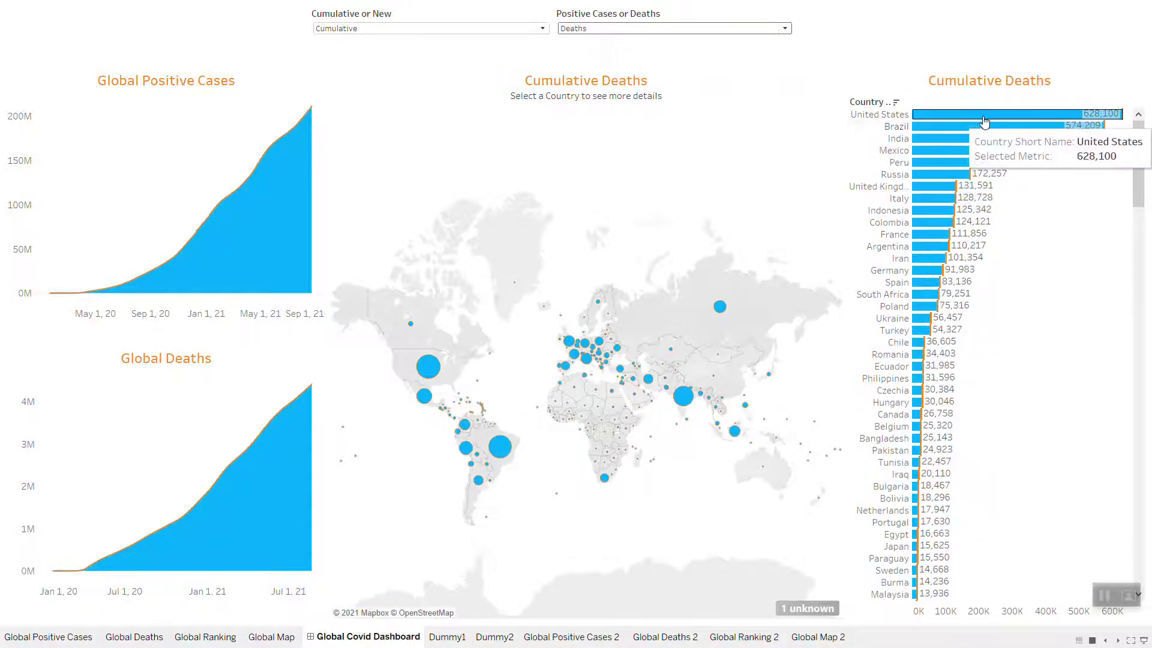
pyautogui.click(542, 29)
pyautogui.click(519, 52)
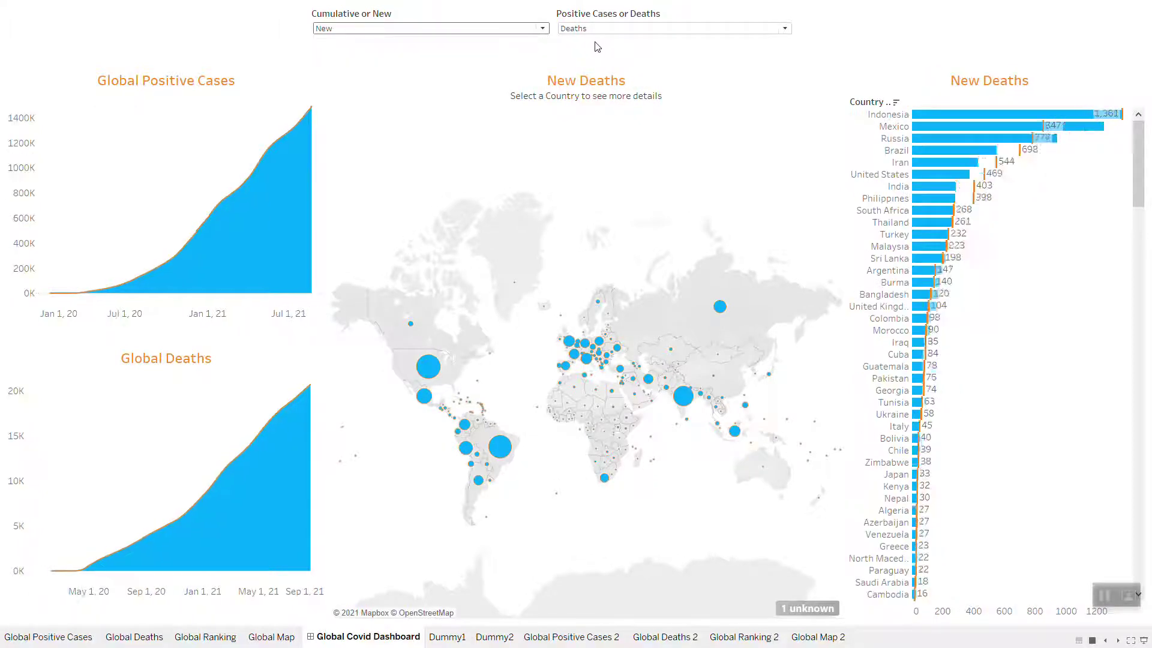
pyautogui.moveTo(927, 122)
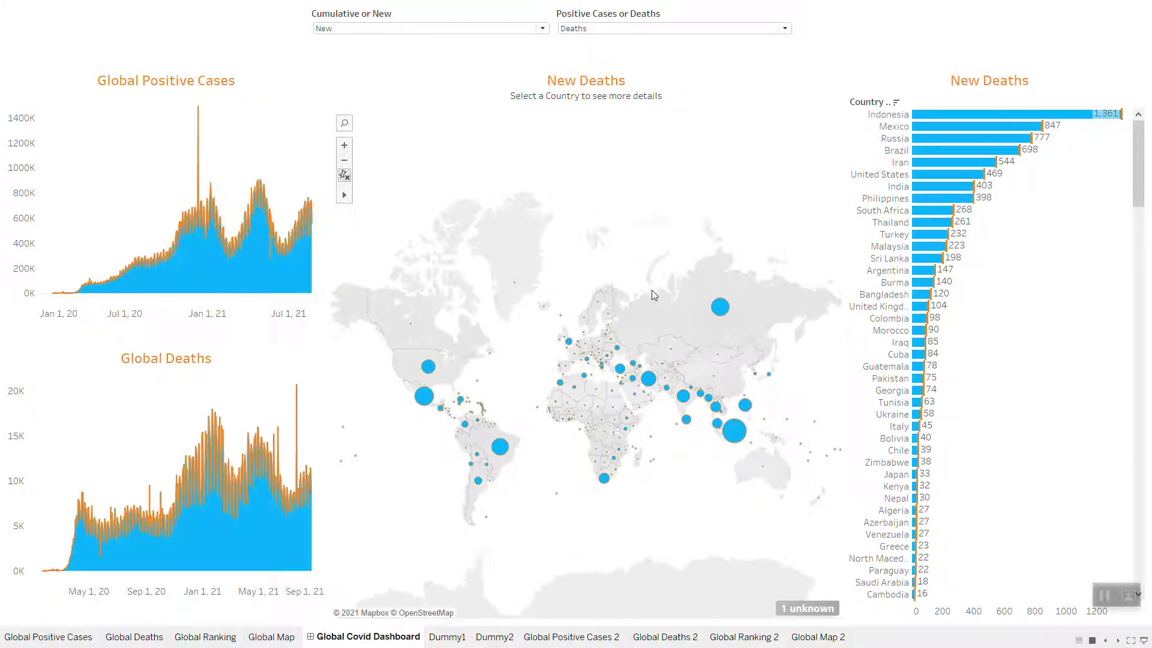
# Filter the trend charts to Mexico from the map, inspect them, and clear the country selection
pyautogui.moveTo(629, 405)
pyautogui.click(424, 397)
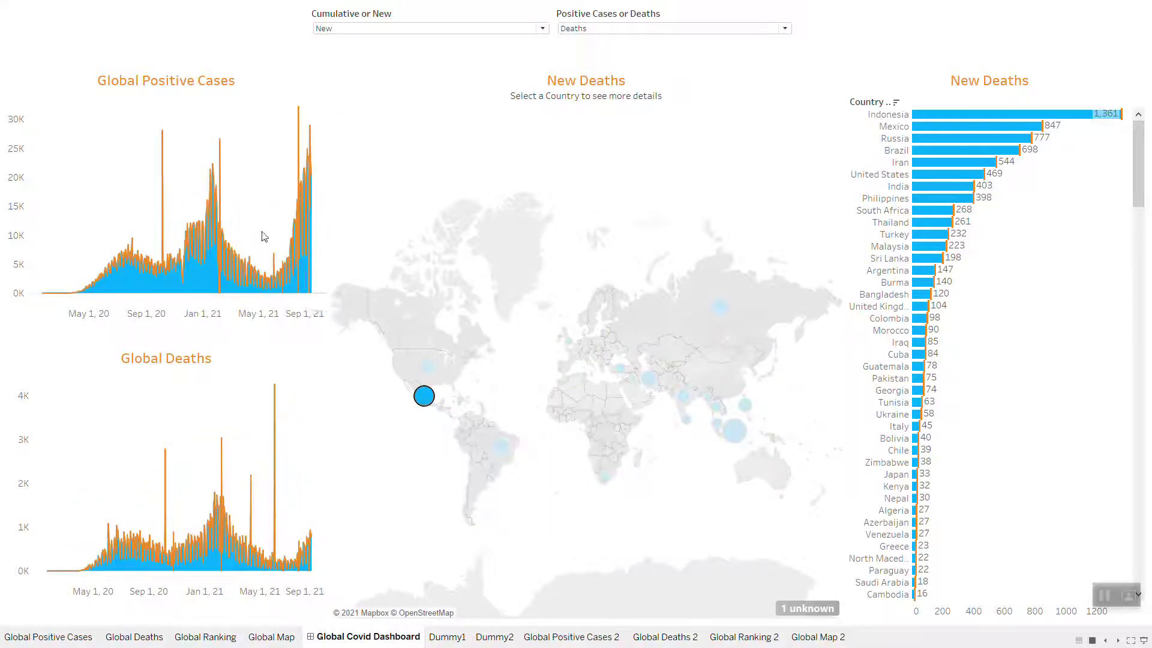
pyautogui.moveTo(423, 401)
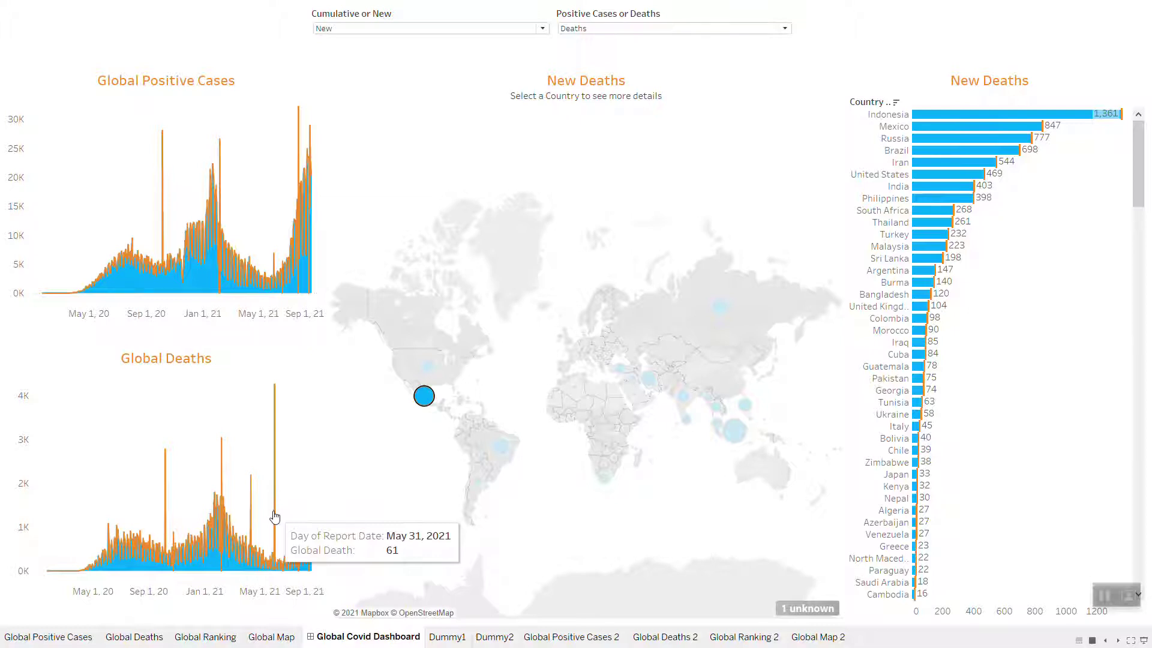
pyautogui.click(653, 169)
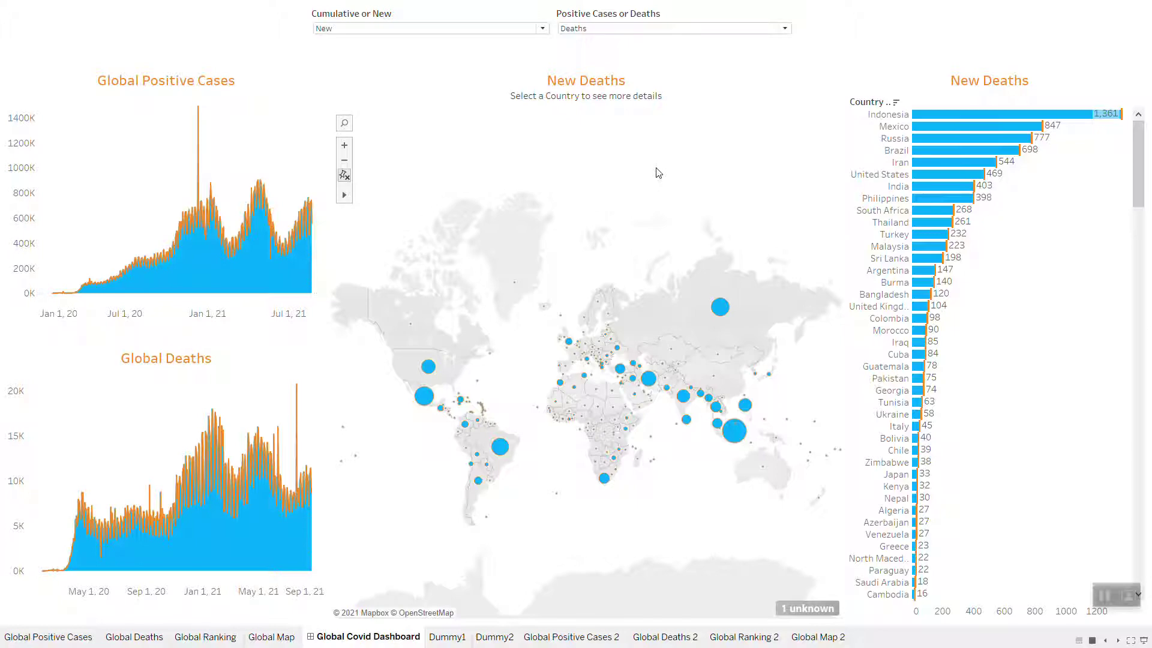
# Leave presentation mode and select the Global Positive Cases chart on the dashboard
pyautogui.press('Escape')
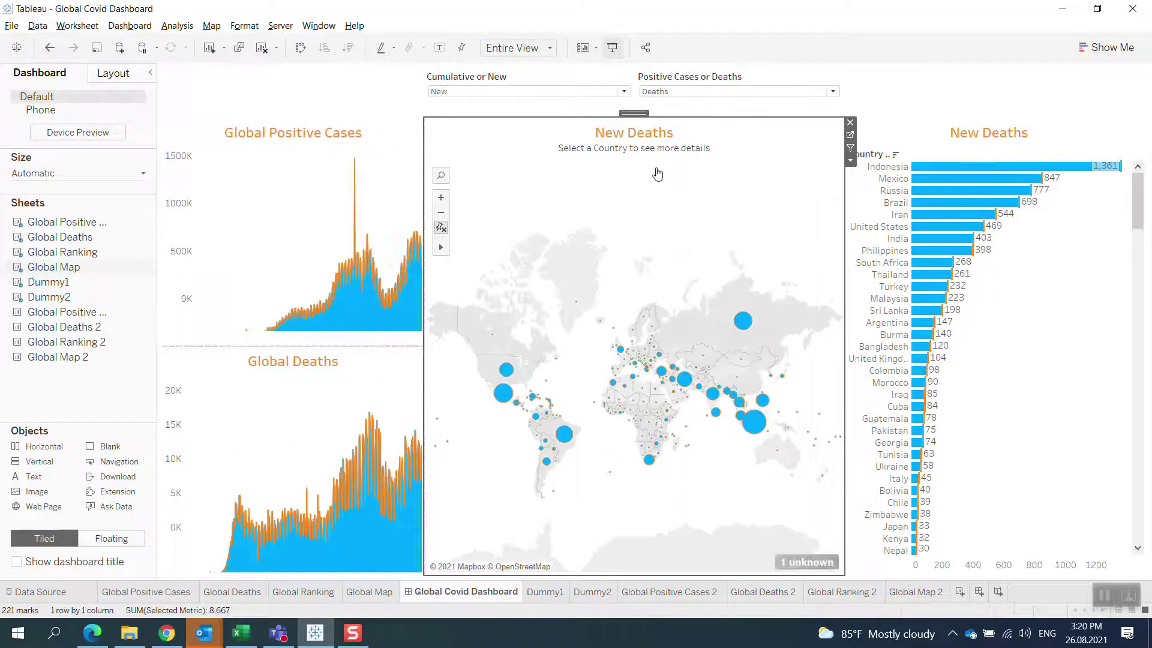
pyautogui.click(402, 187)
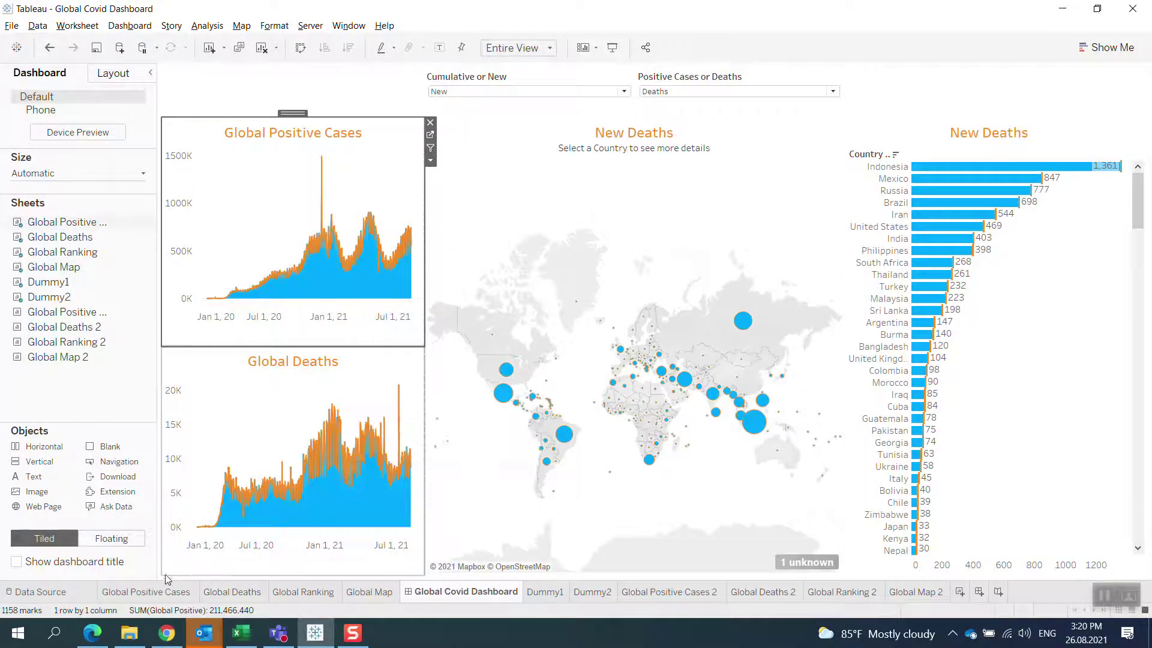
# Review the finished Global Positive Cases worksheet, and open the Global Positive Cases 2 worksheet
pyautogui.click(151, 593)
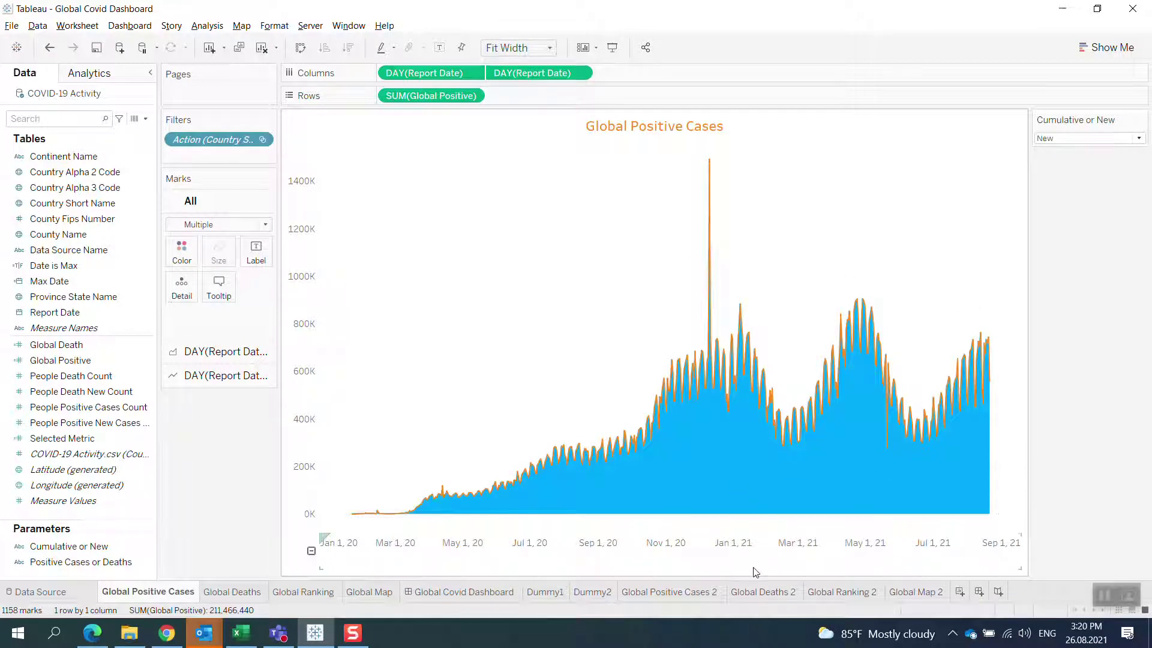
pyautogui.moveTo(888, 505)
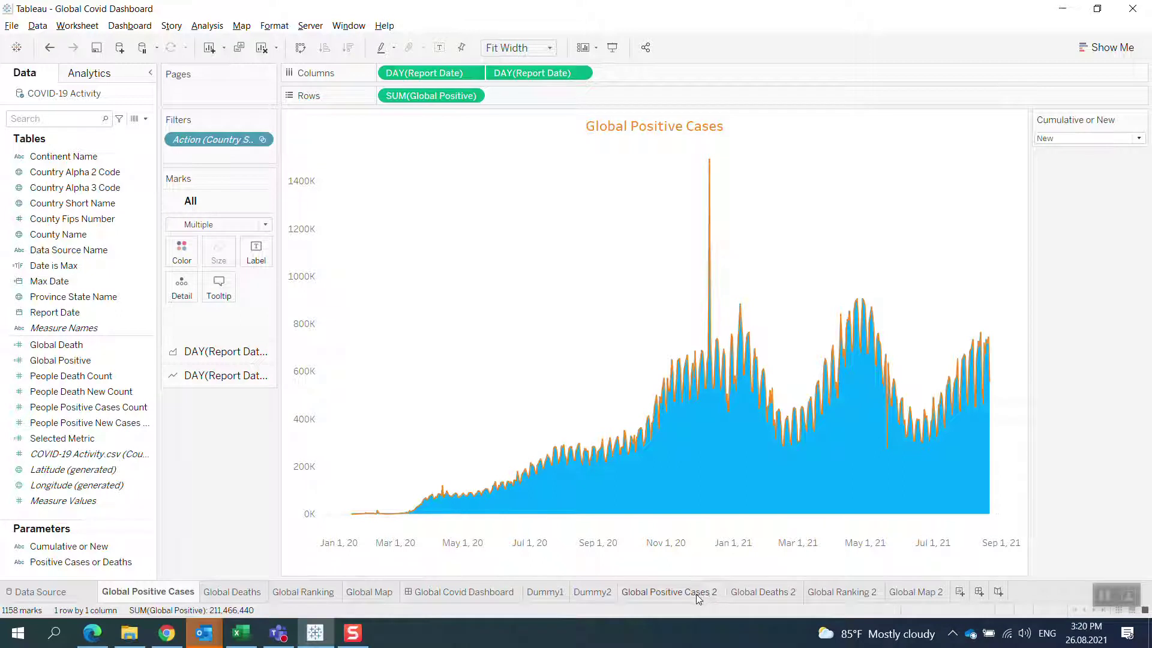
pyautogui.moveTo(694, 596)
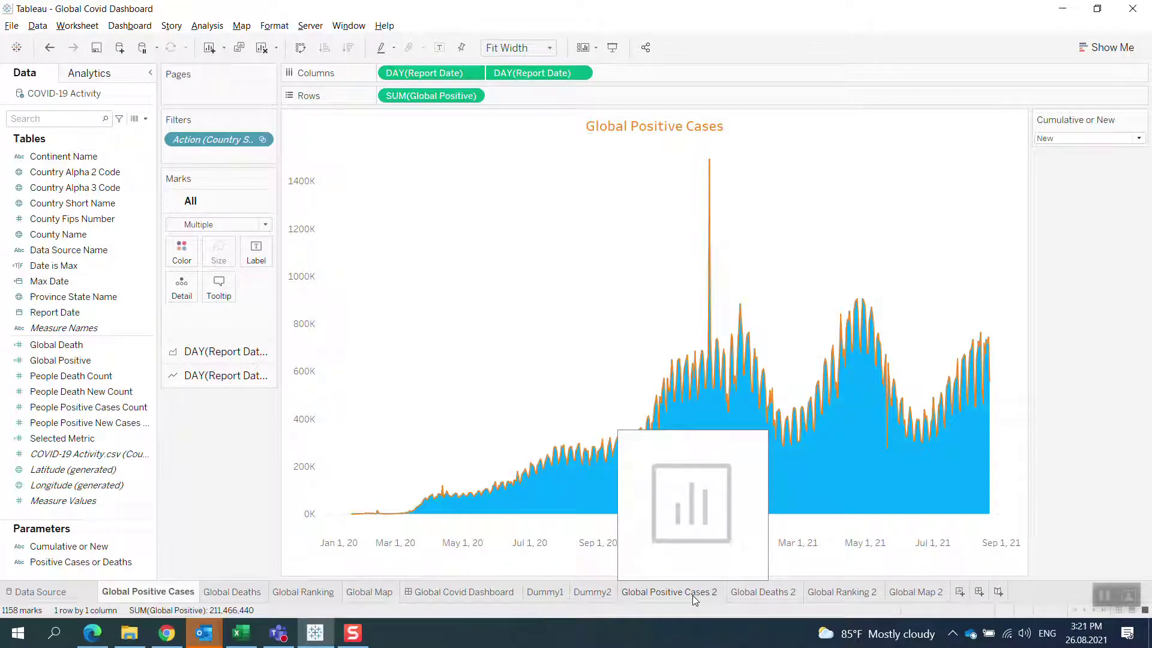
pyautogui.click(692, 595)
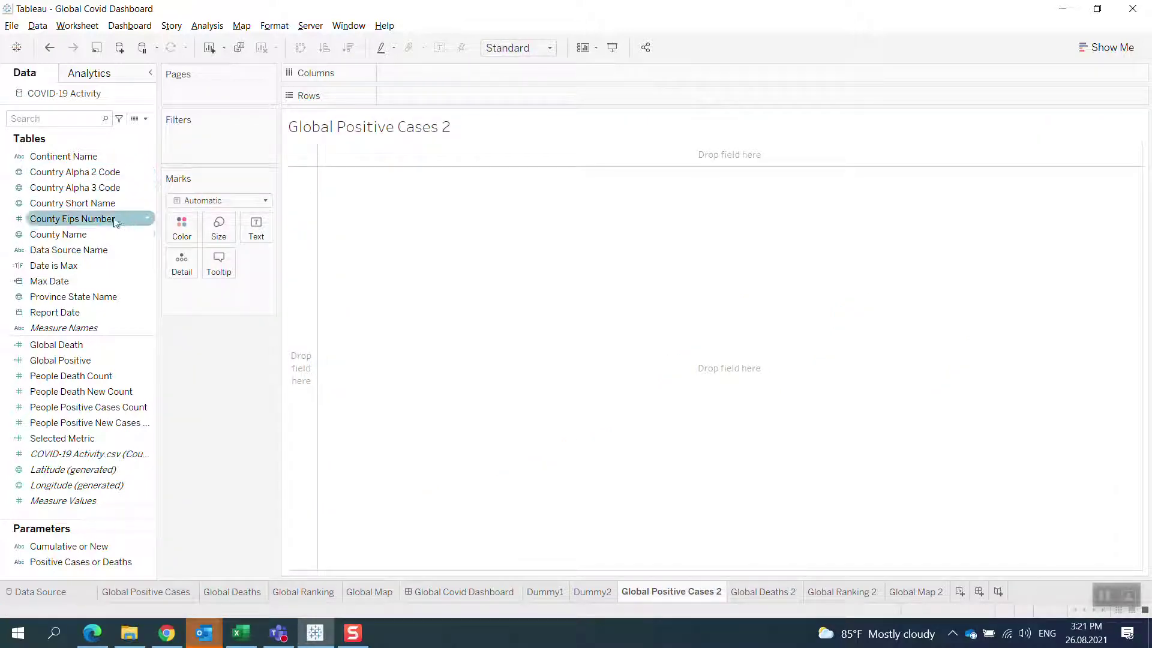
# Place Report Date on Columns and set its date level to continuous Day
pyautogui.click(51, 281)
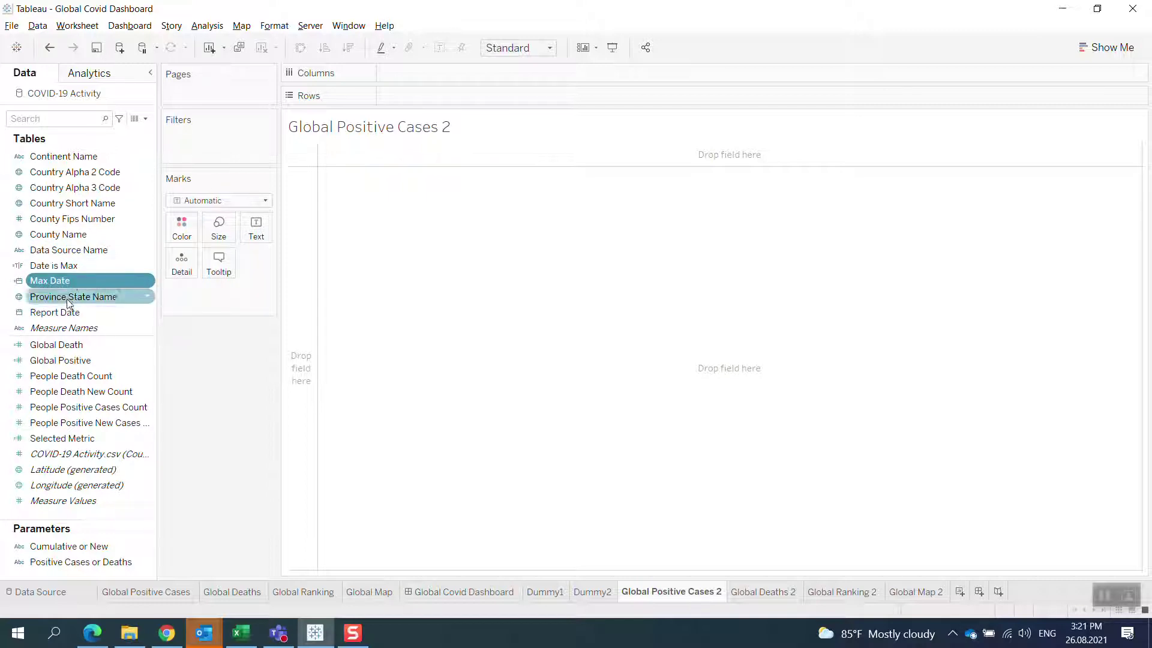
pyautogui.moveTo(55, 312); pyautogui.dragTo(434, 81)
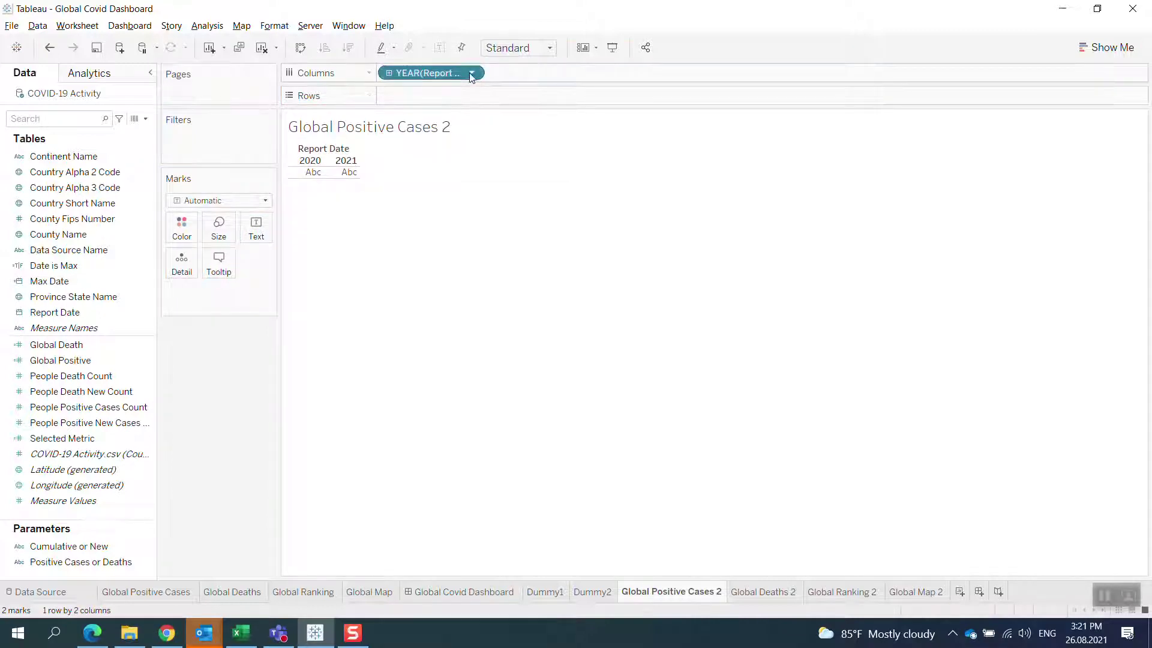
pyautogui.click(471, 73)
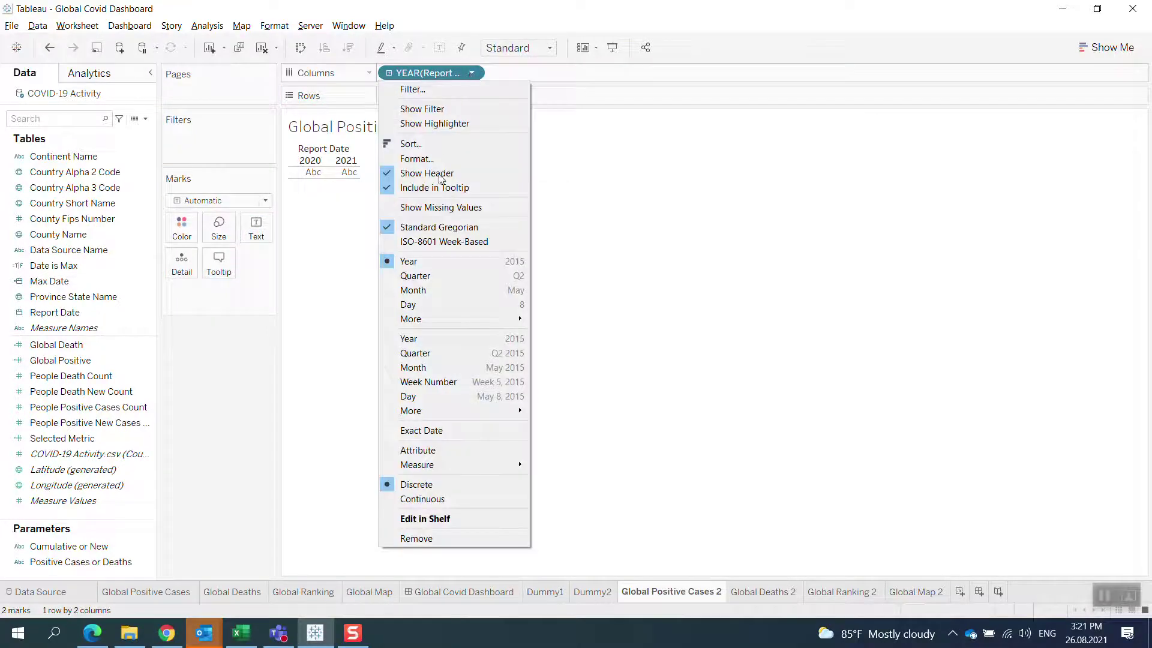
pyautogui.click(419, 395)
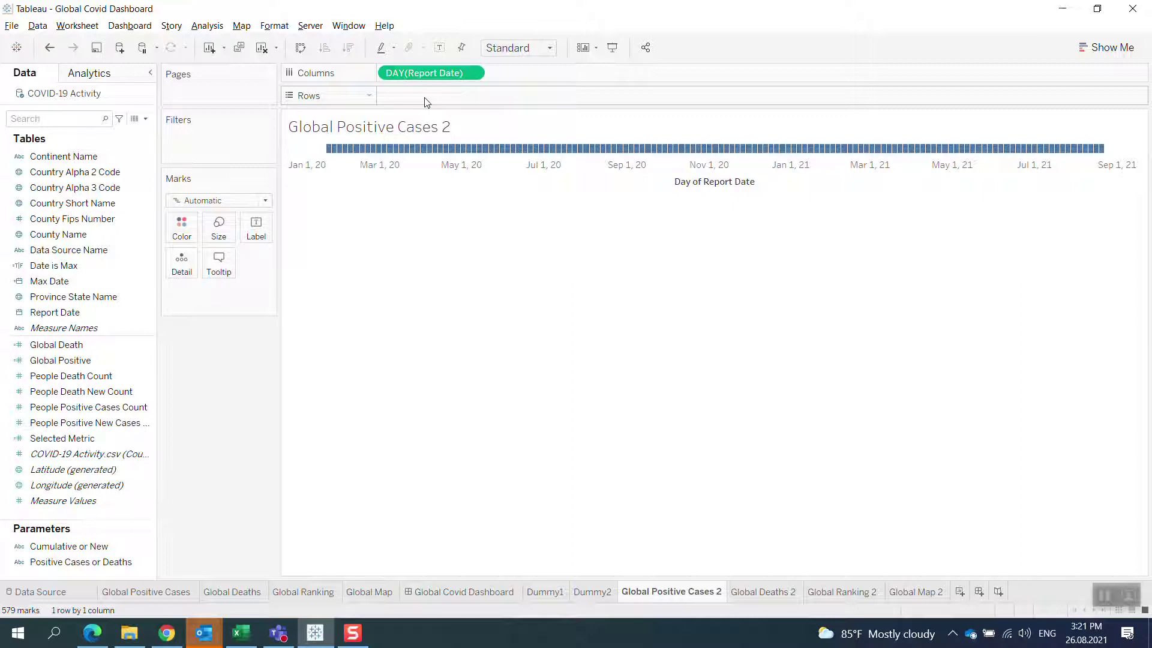
# Review the definition and list of values of the Cumulative or New parameter
pyautogui.click(98, 546)
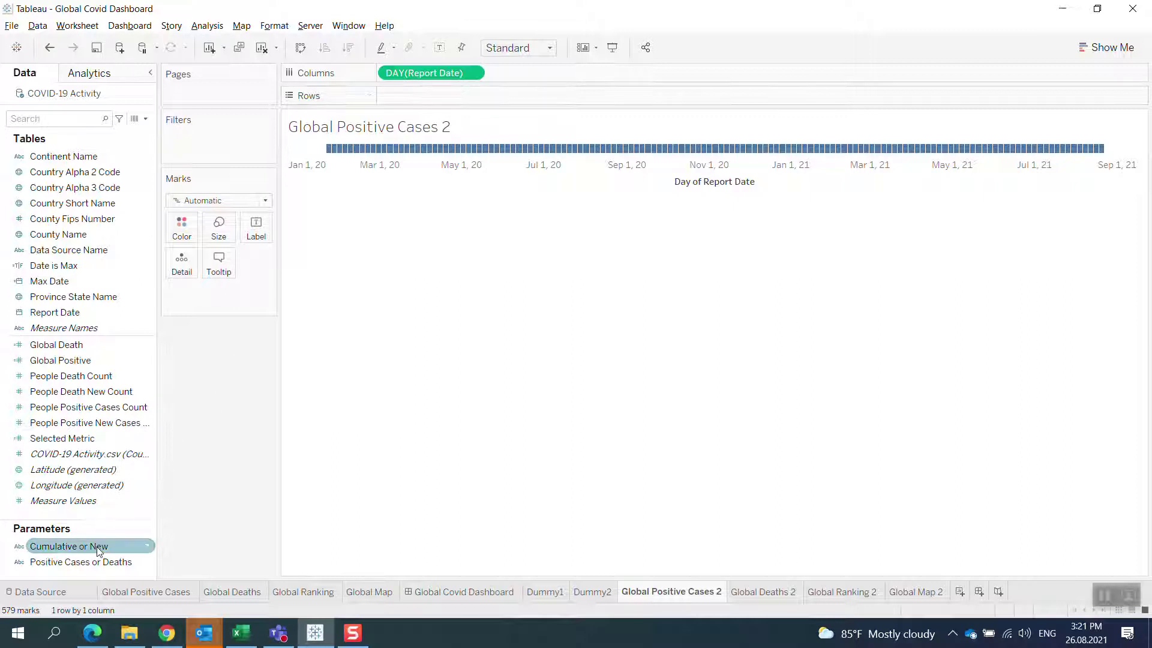
pyautogui.rightClick(98, 548)
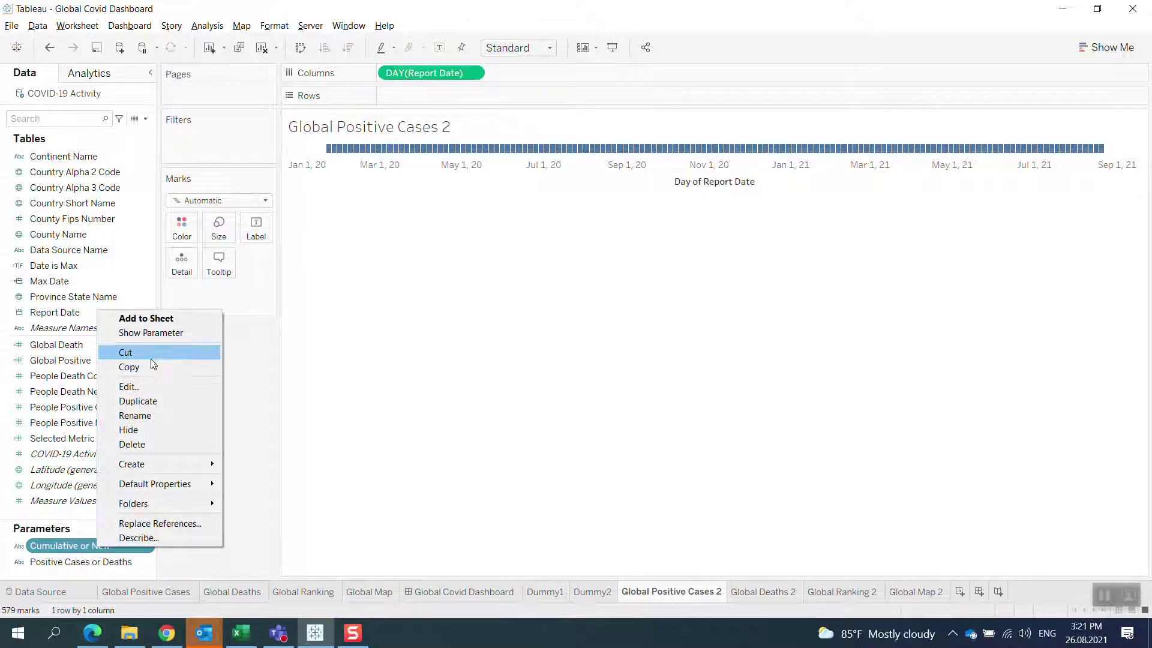
pyautogui.click(144, 390)
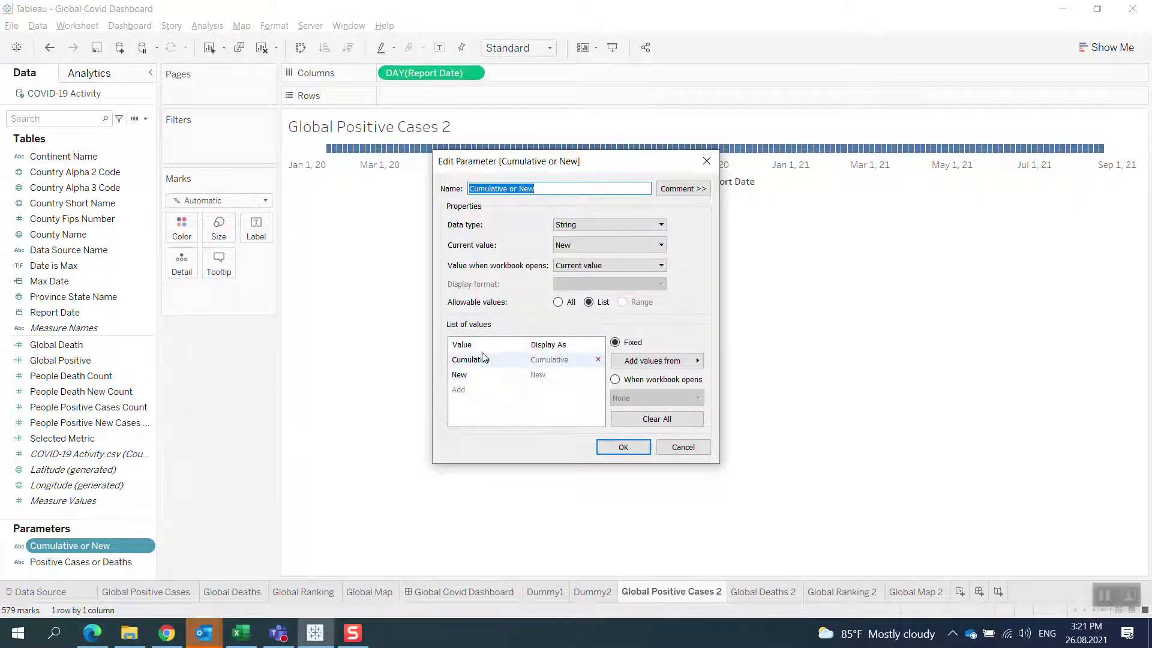
pyautogui.click(623, 447)
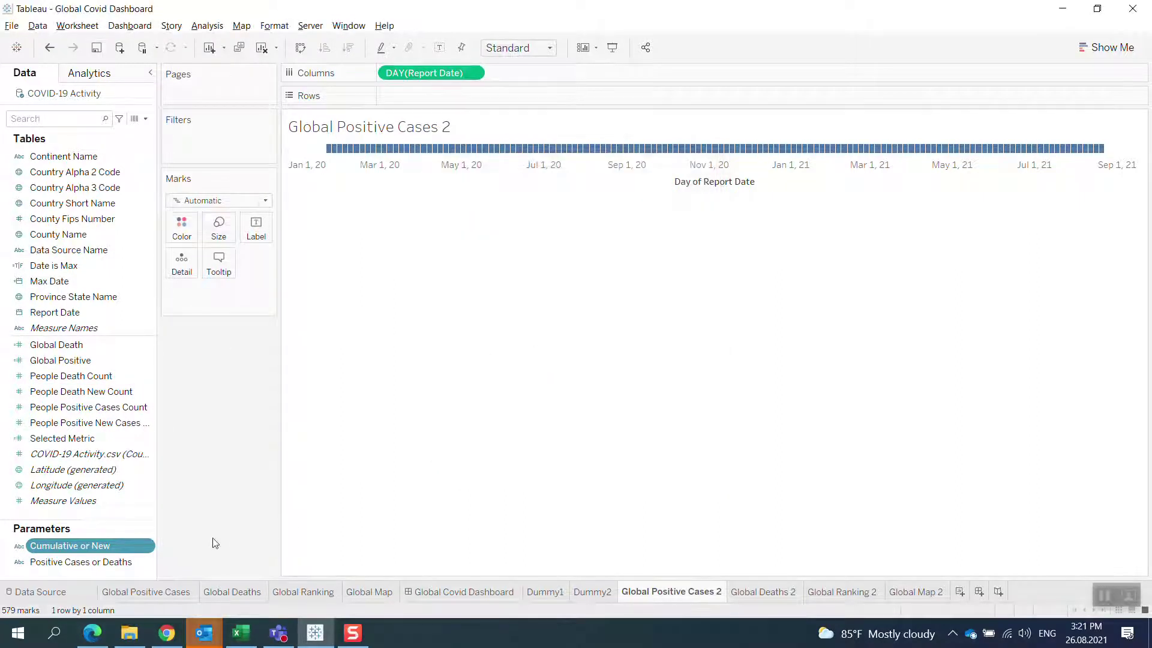
# Show the Cumulative or New parameter control on the worksheet and set it to Cumulative
pyautogui.rightClick(111, 551)
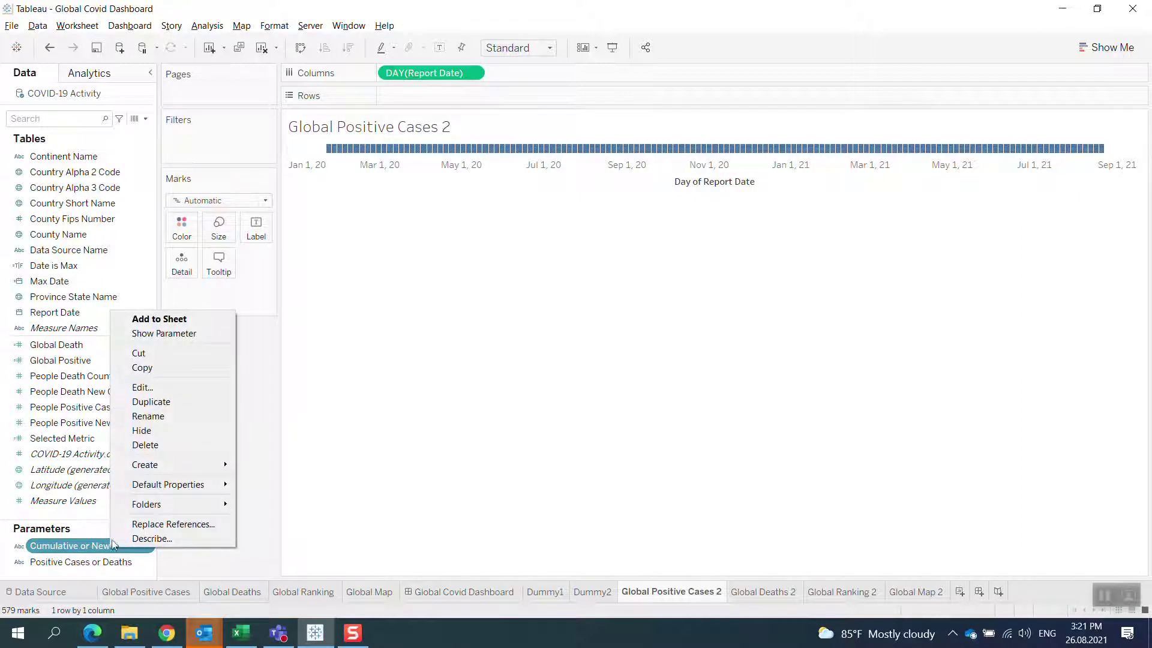
pyautogui.click(170, 333)
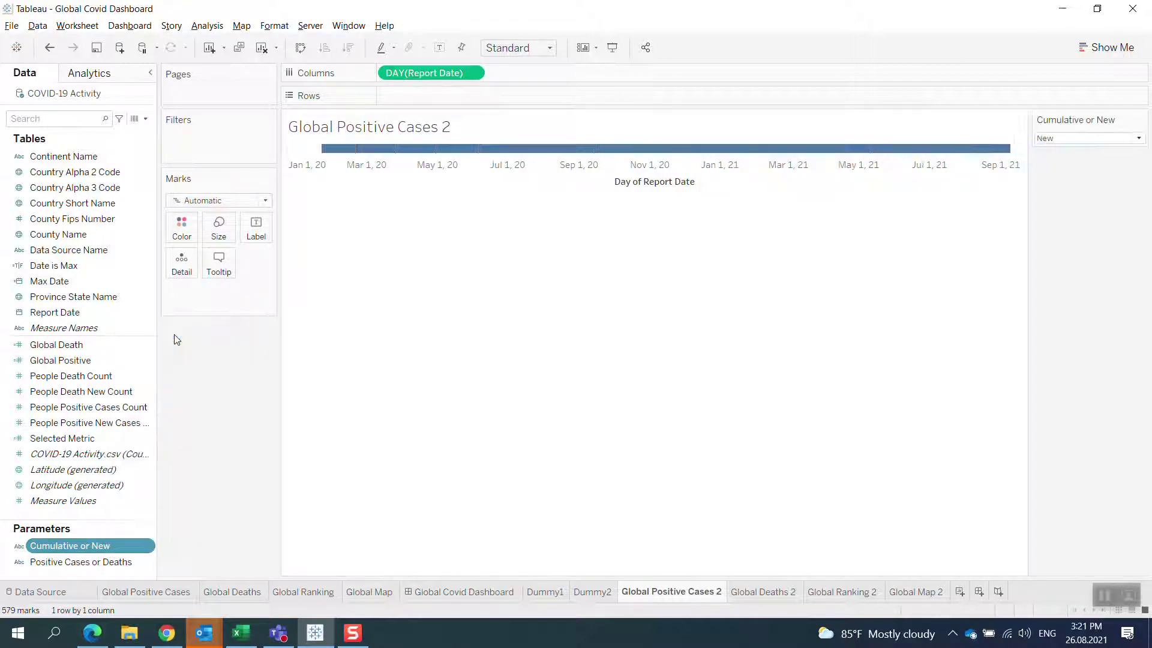
pyautogui.click(1107, 140)
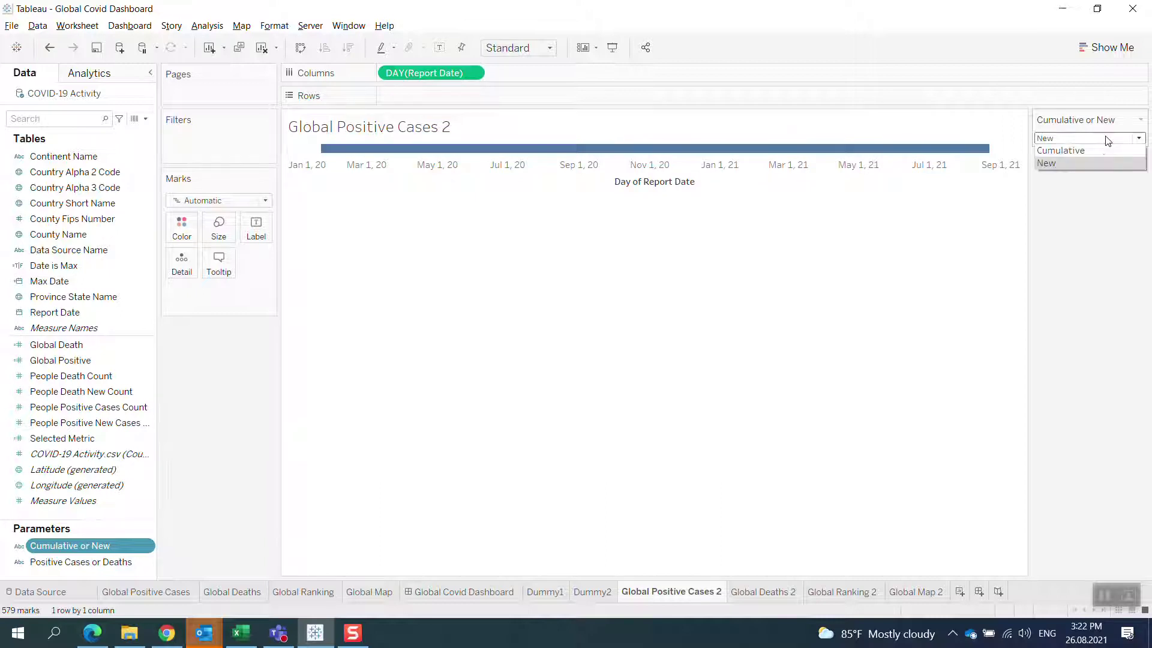
pyautogui.click(1102, 150)
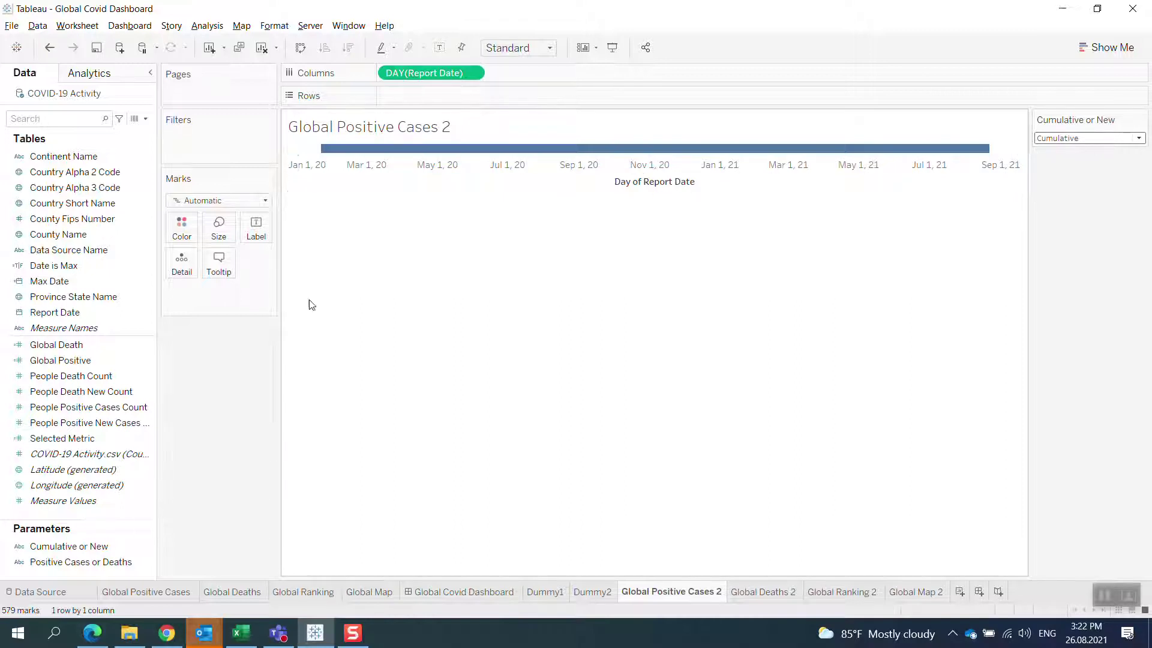
# Review the formula of the Global Positive calculated field and close its editor
pyautogui.click(76, 377)
pyautogui.click(63, 360)
pyautogui.rightClick(62, 361)
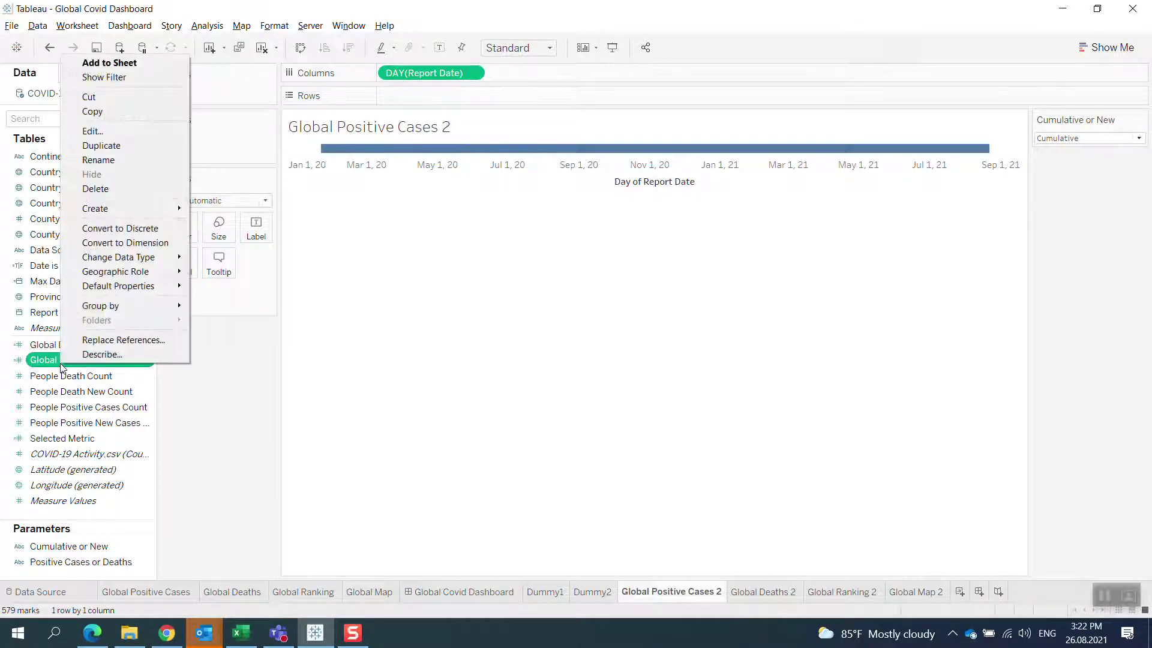
pyautogui.click(112, 130)
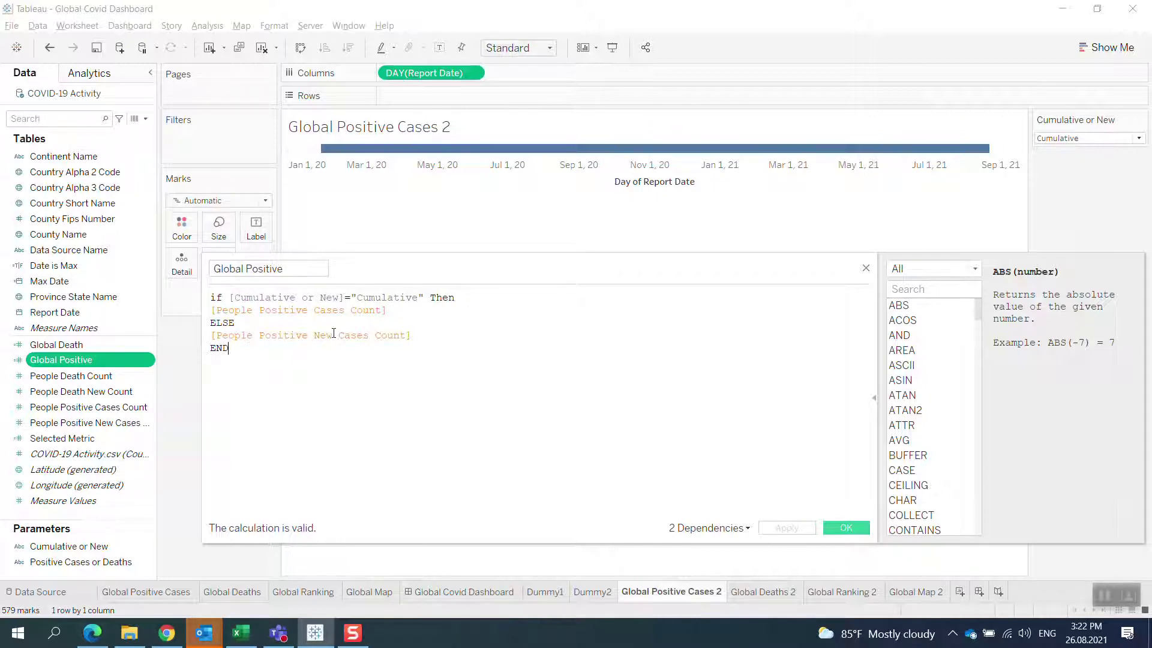
pyautogui.click(834, 529)
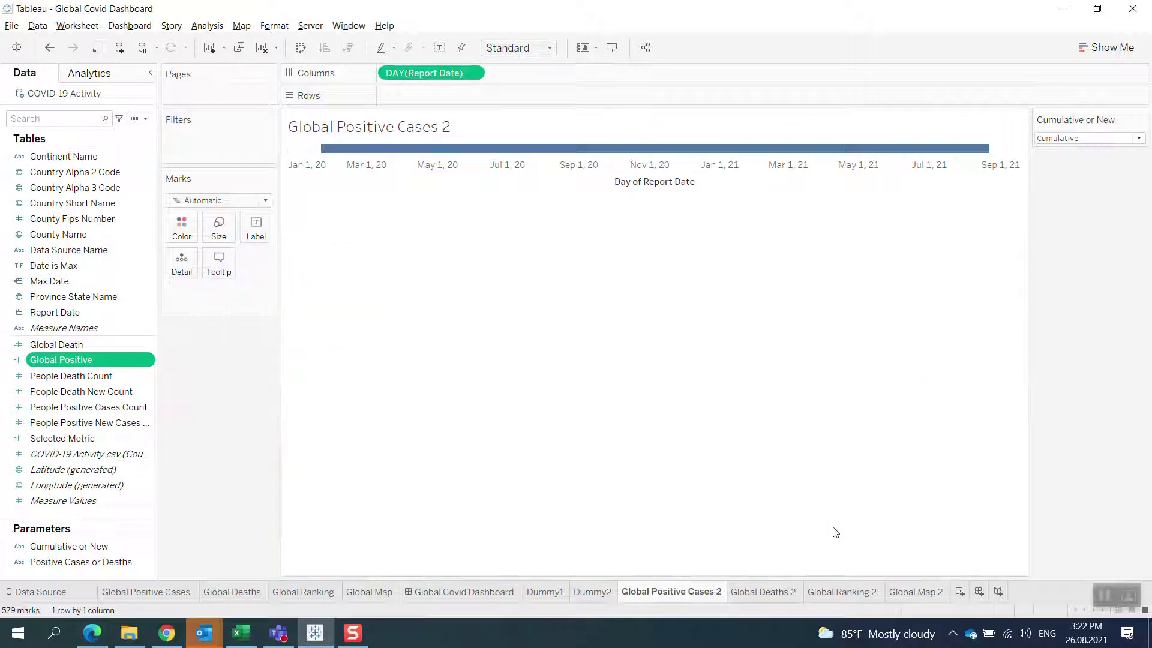
# Place Global Positive on Rows and change the chart's mark type to Area
pyautogui.moveTo(91, 364); pyautogui.dragTo(434, 99)
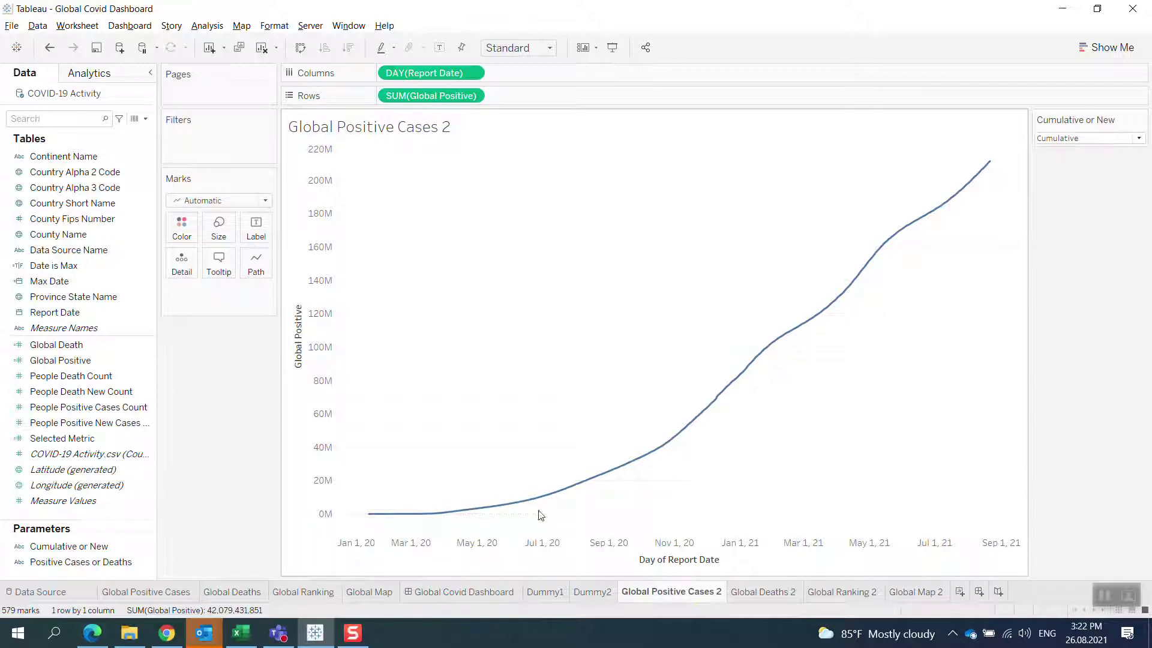
pyautogui.click(228, 201)
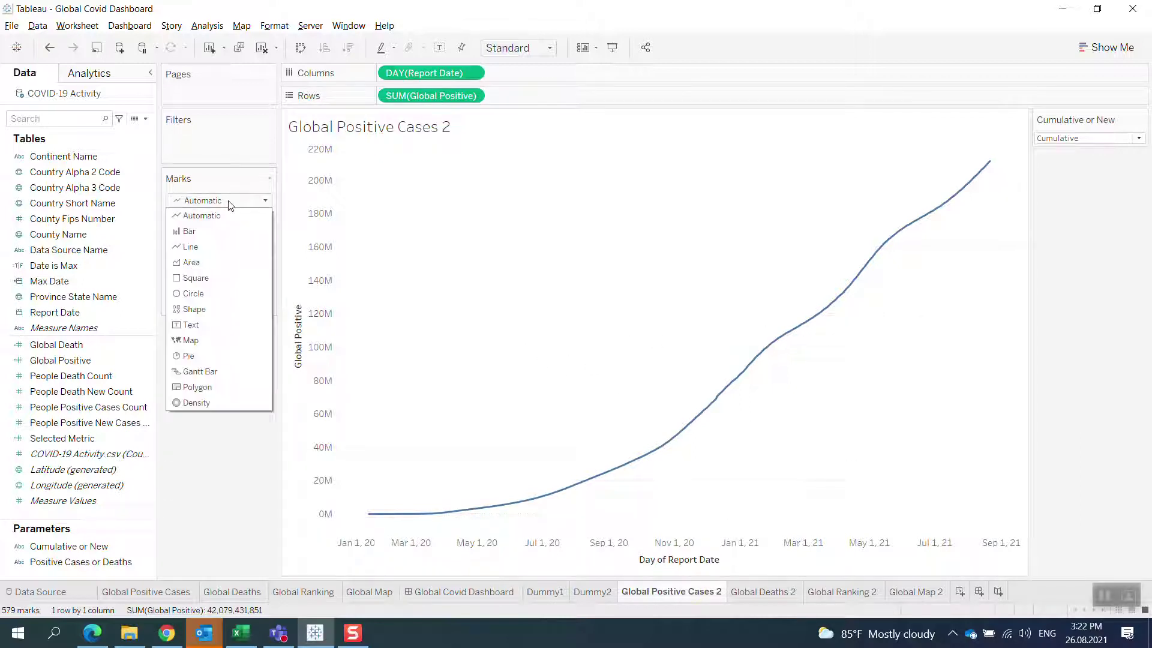
pyautogui.click(204, 264)
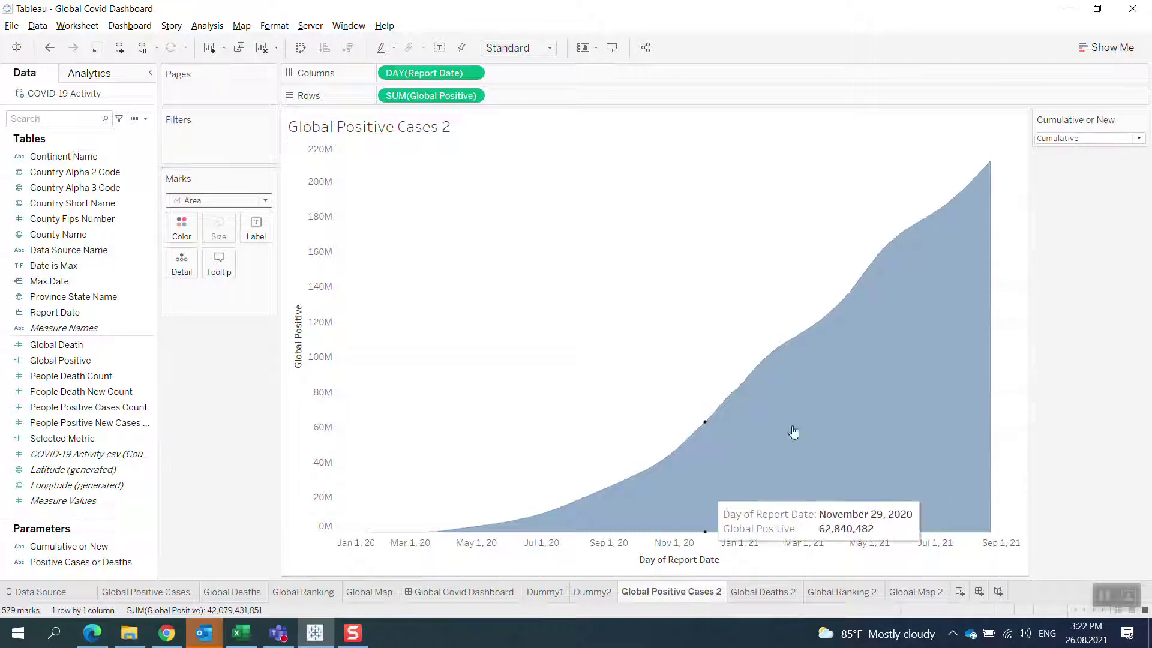
# Color the area chart with the custom bright blue swatch
pyautogui.click(181, 229)
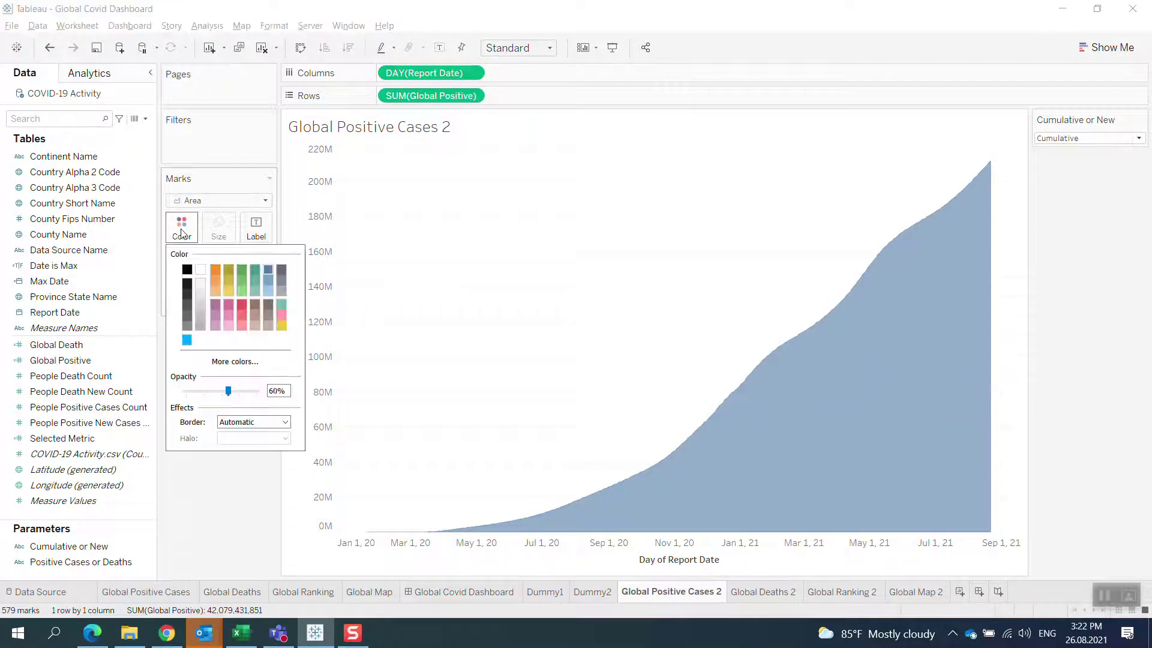
pyautogui.click(186, 340)
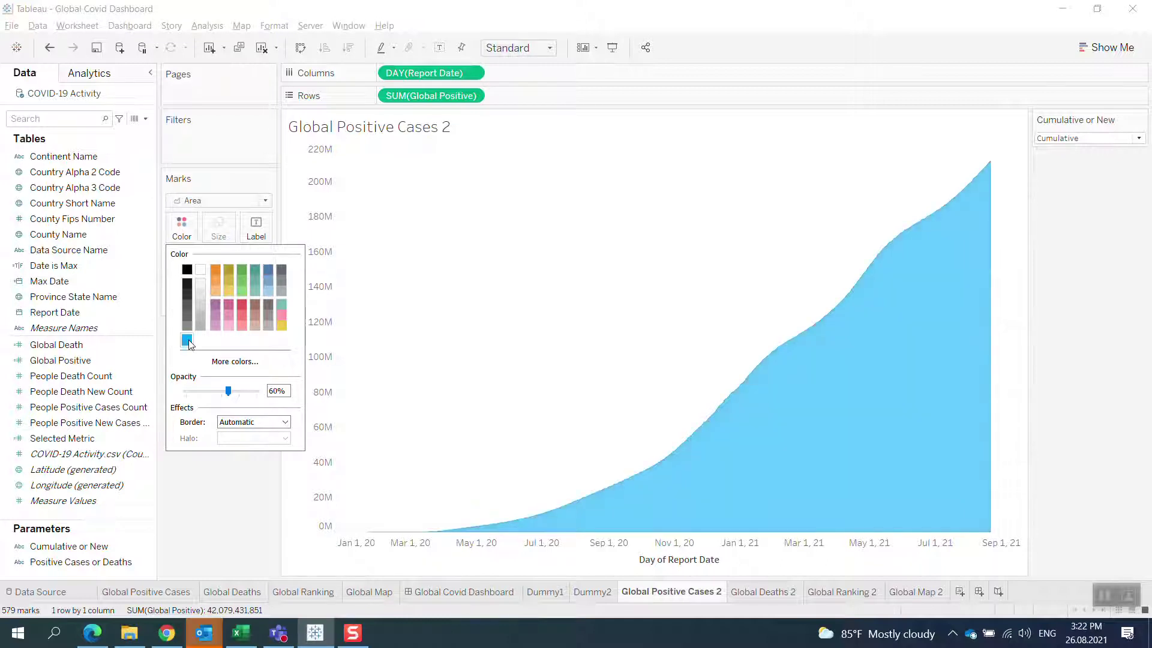
pyautogui.click(651, 342)
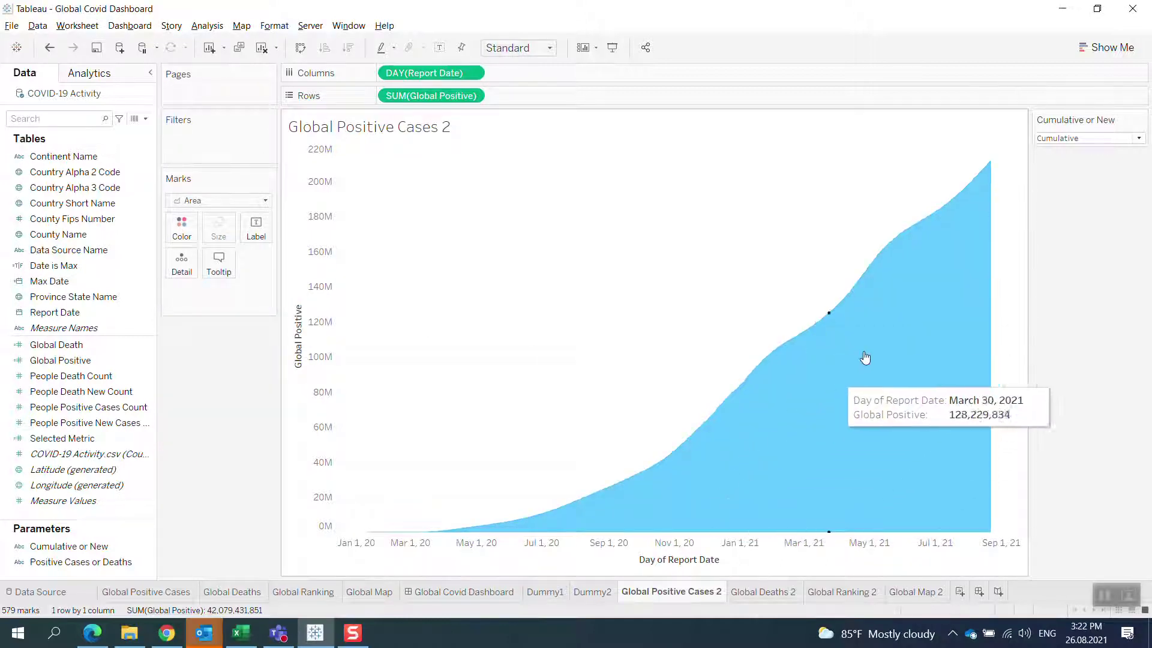
# Test the area chart by switching the Cumulative or New parameter to New and back to Cumulative
pyautogui.click(1075, 142)
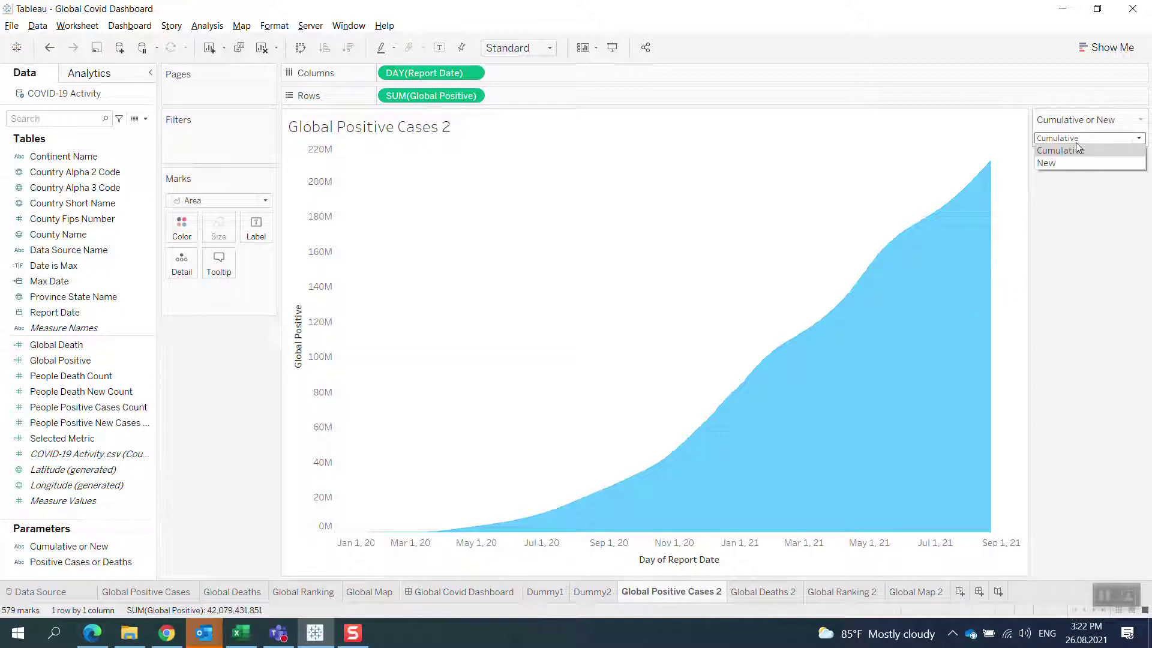
pyautogui.click(1066, 164)
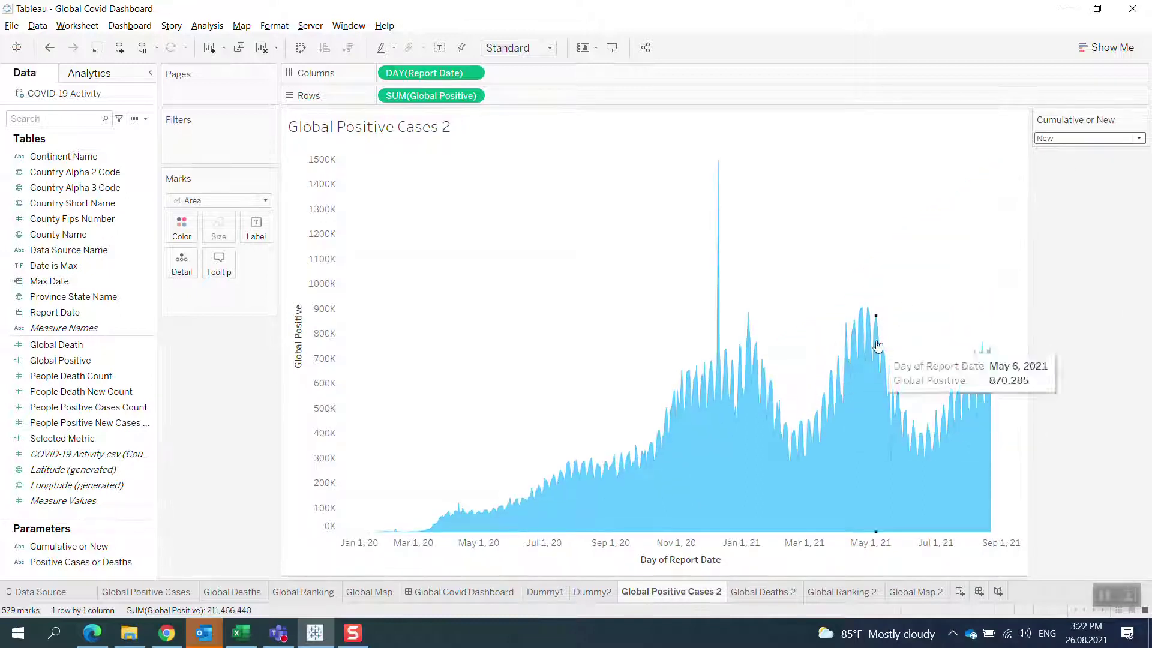
pyautogui.click(1069, 139)
pyautogui.click(1064, 152)
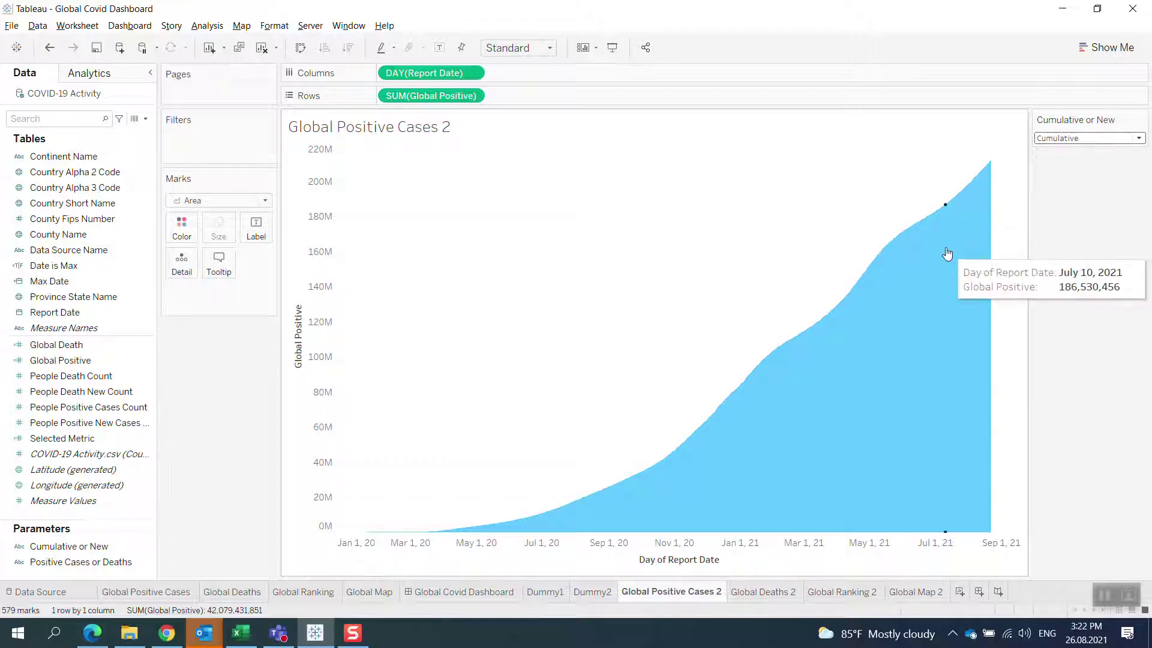
# On the finished Global Positive Cases worksheet, set the Cumulative or New parameter to New and examine the chart
pyautogui.click(135, 593)
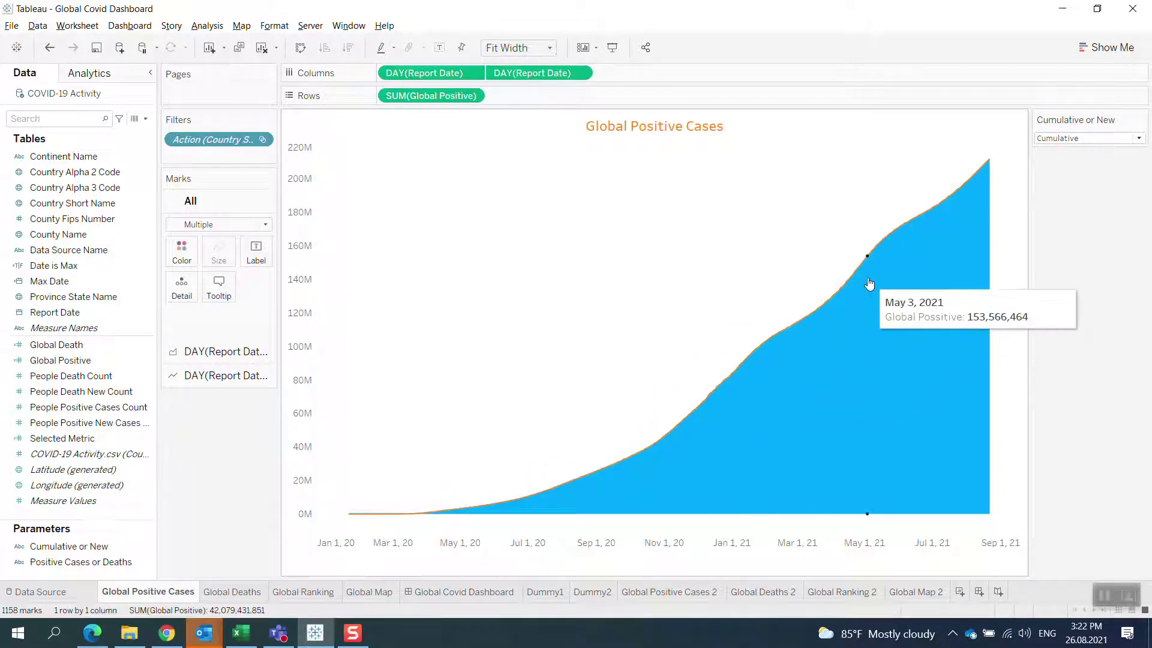
pyautogui.click(1076, 139)
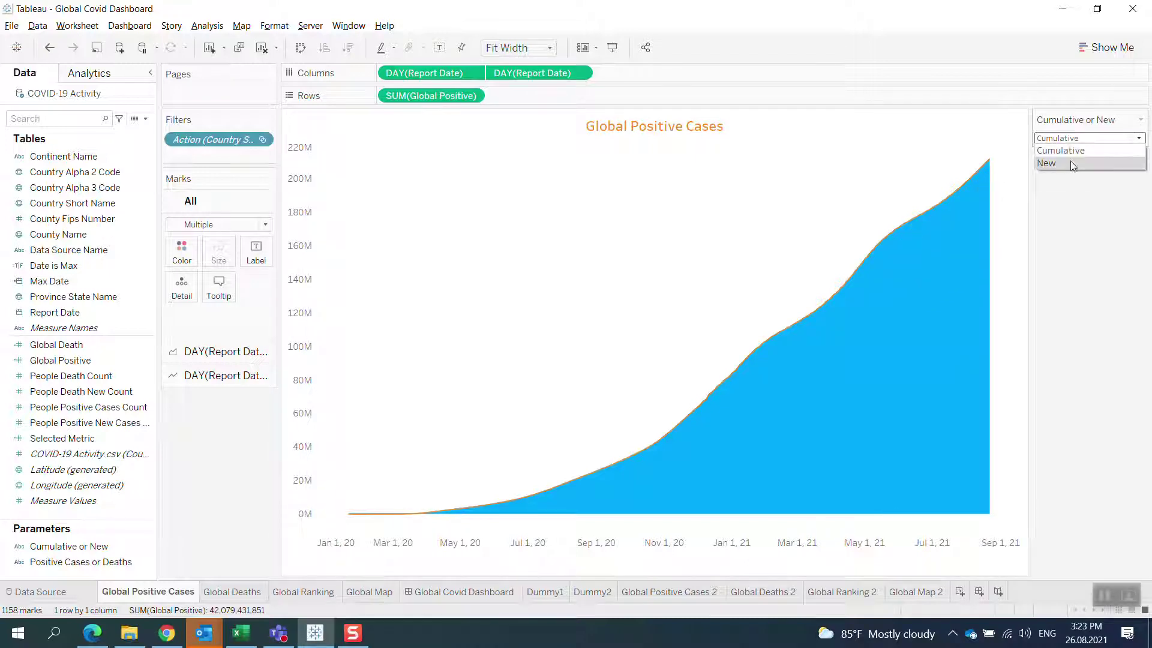
pyautogui.click(1070, 161)
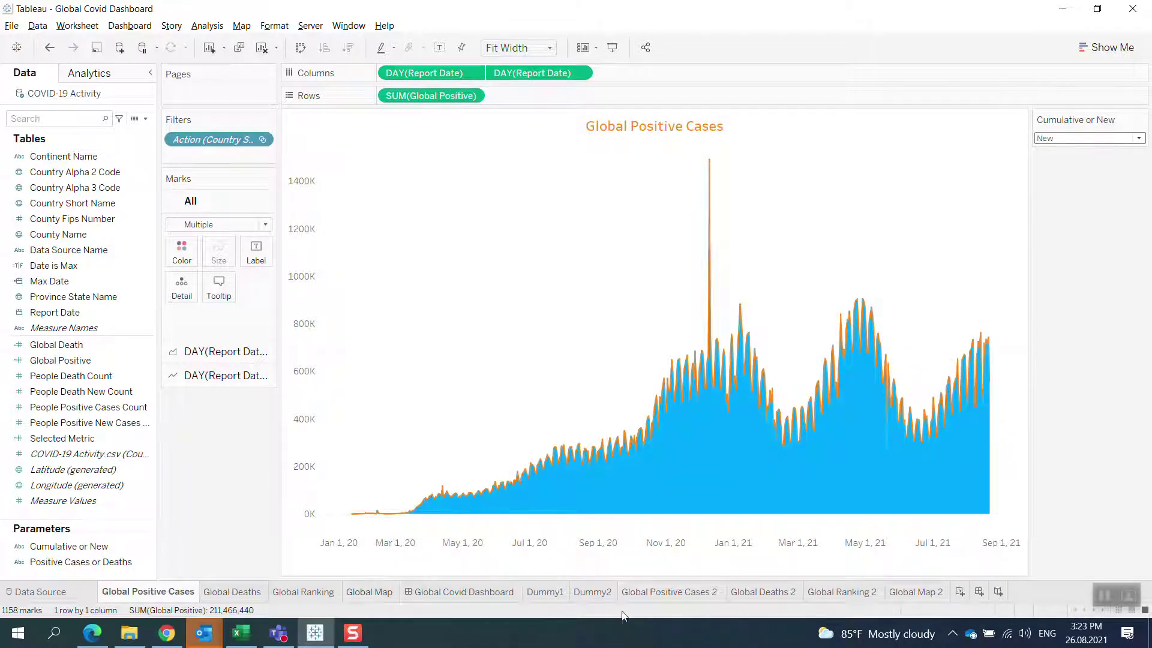
# On the Global Positive Cases 2 worksheet, duplicate the continuous Day of Report Date field on Columns
pyautogui.click(700, 593)
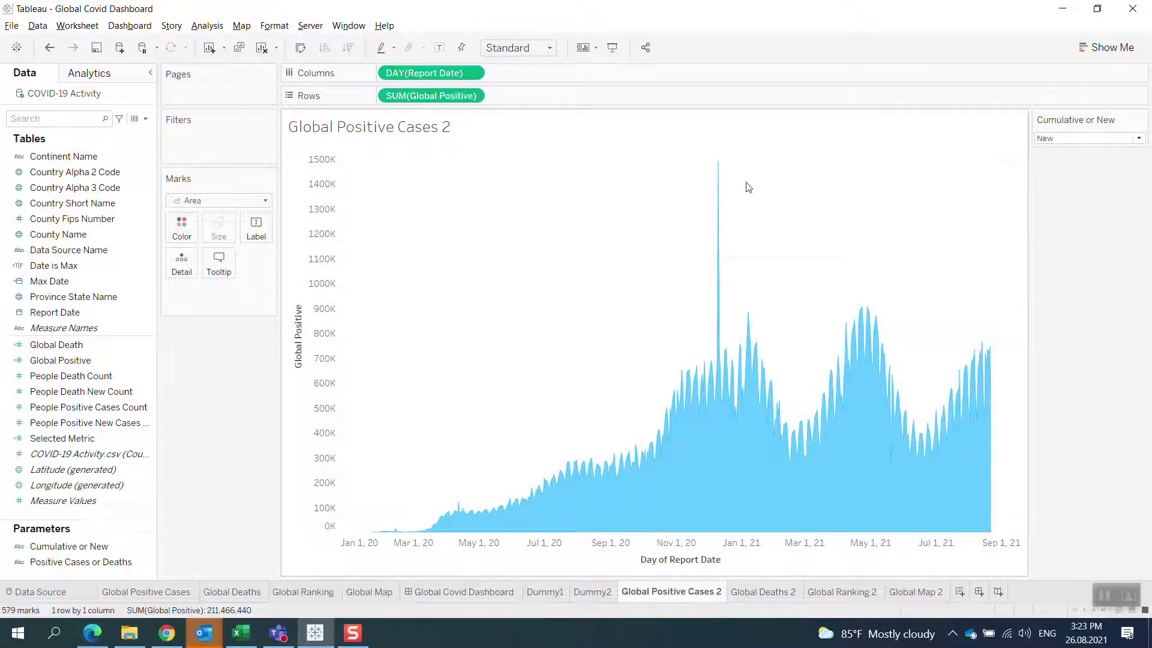
pyautogui.moveTo(442, 72); pyautogui.dragTo(559, 73)
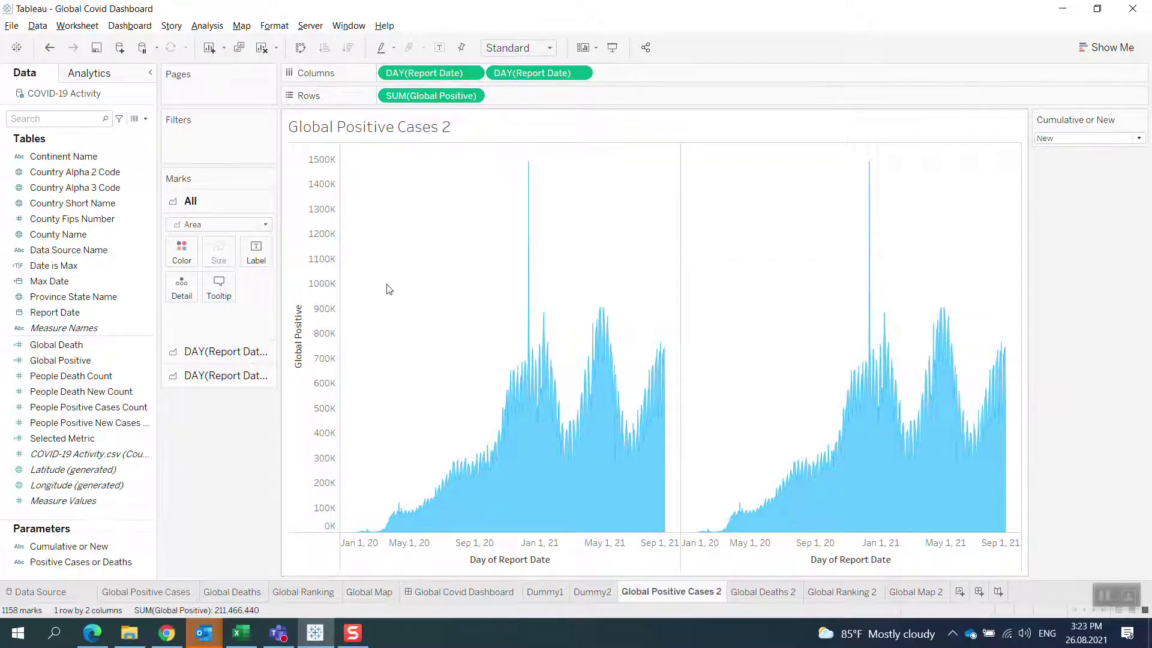
# Show the second Day of Report Date chart as a line and color it orange with markers turned off
pyautogui.click(215, 378)
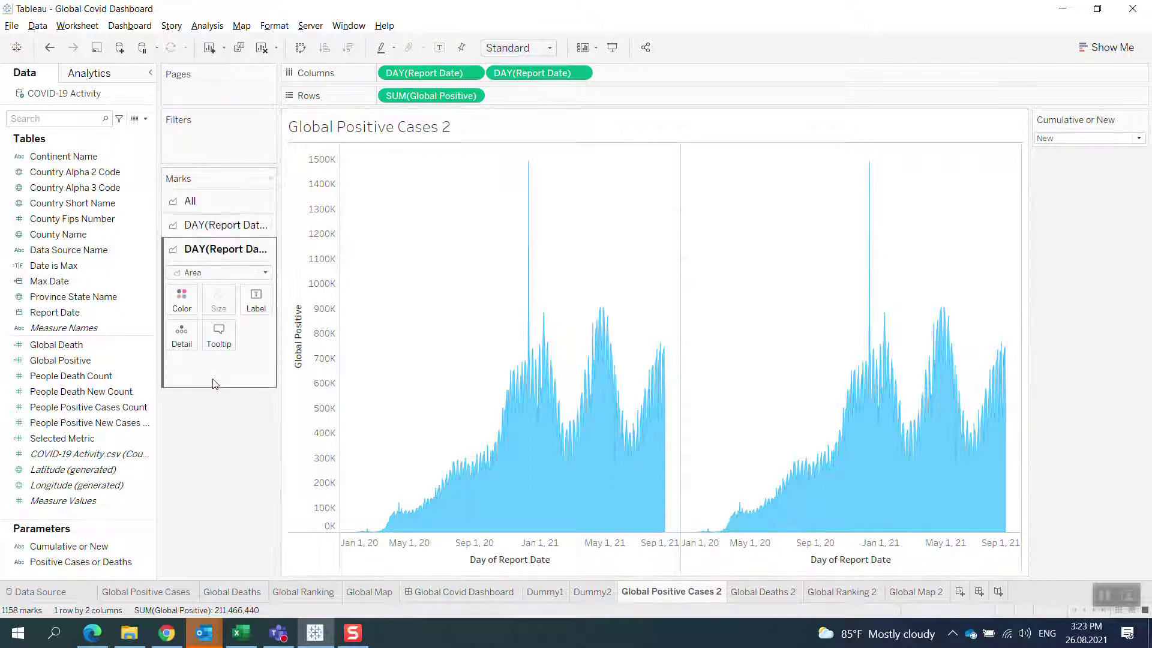
pyautogui.click(217, 272)
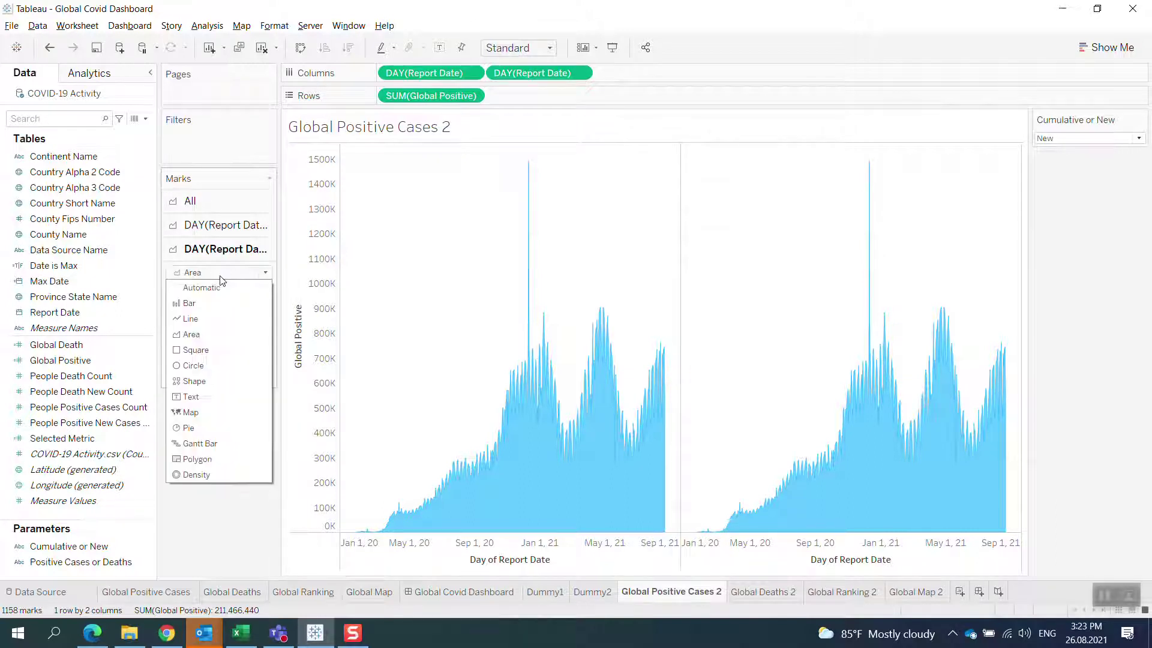
pyautogui.click(207, 323)
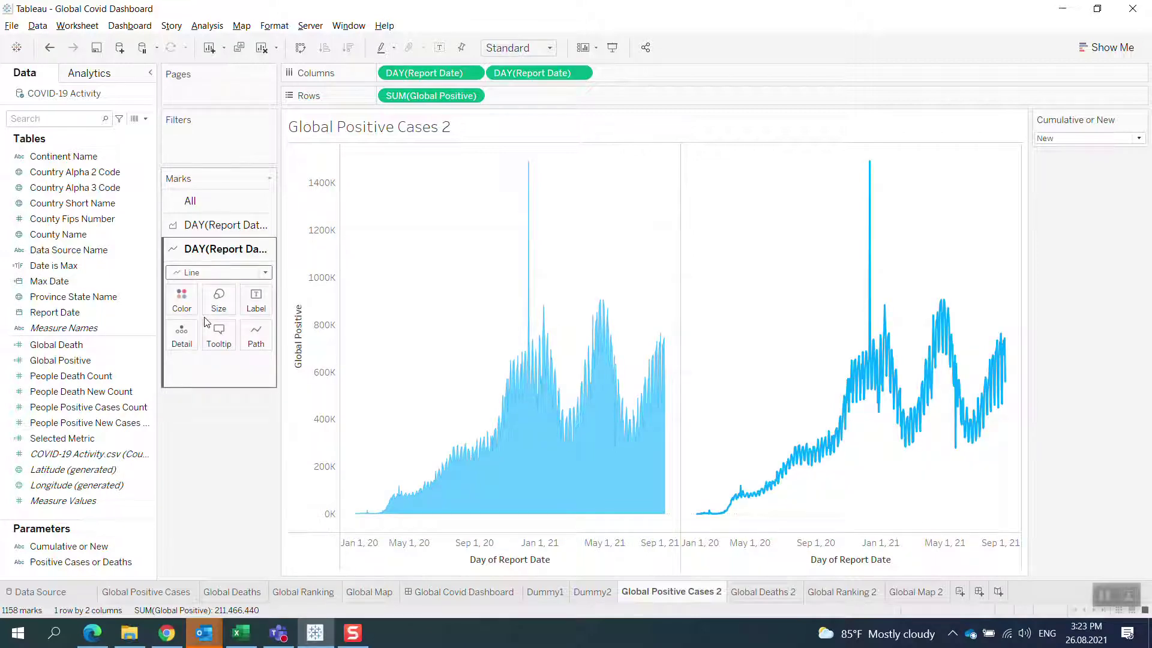
pyautogui.click(181, 300)
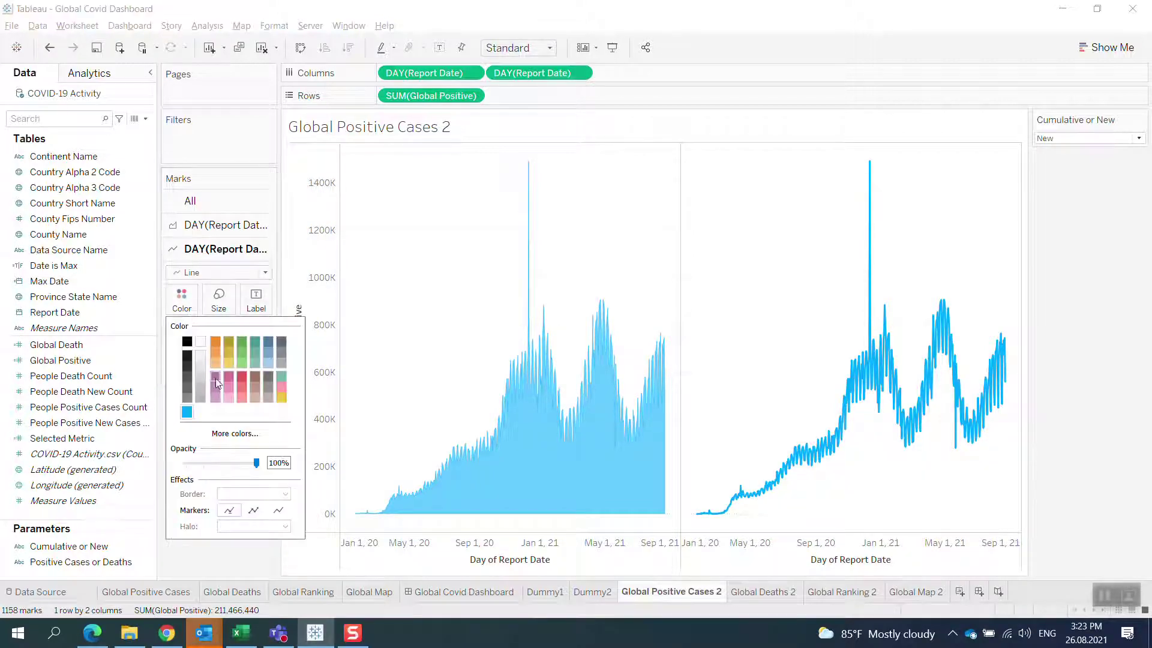
pyautogui.click(216, 343)
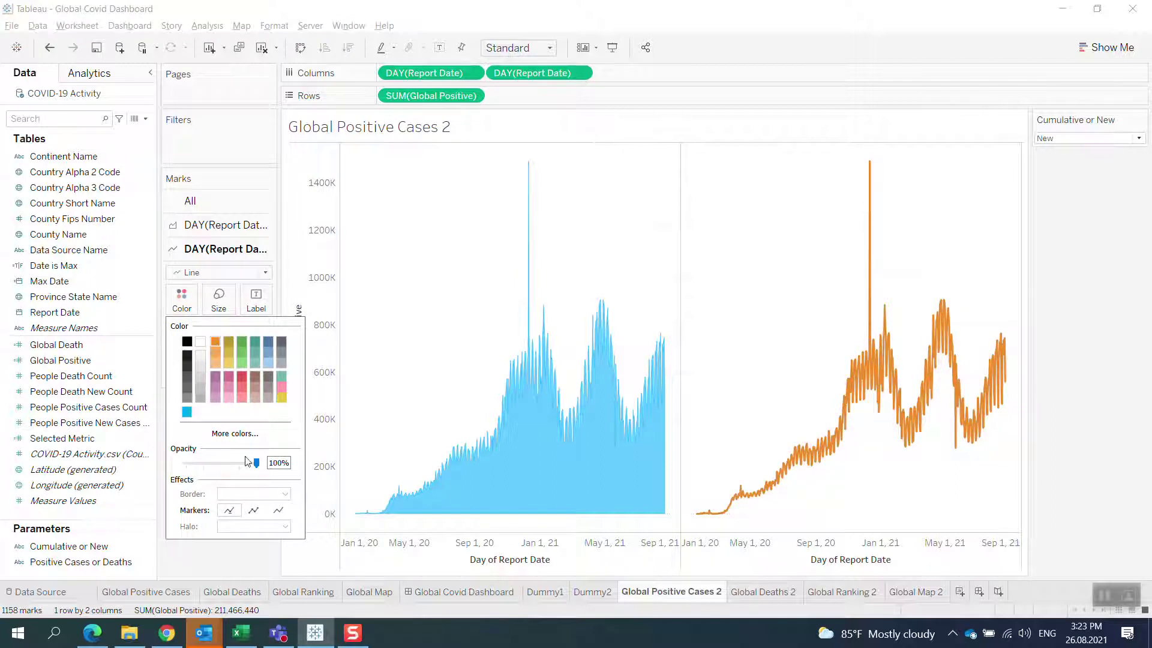
pyautogui.click(277, 510)
pyautogui.click(243, 553)
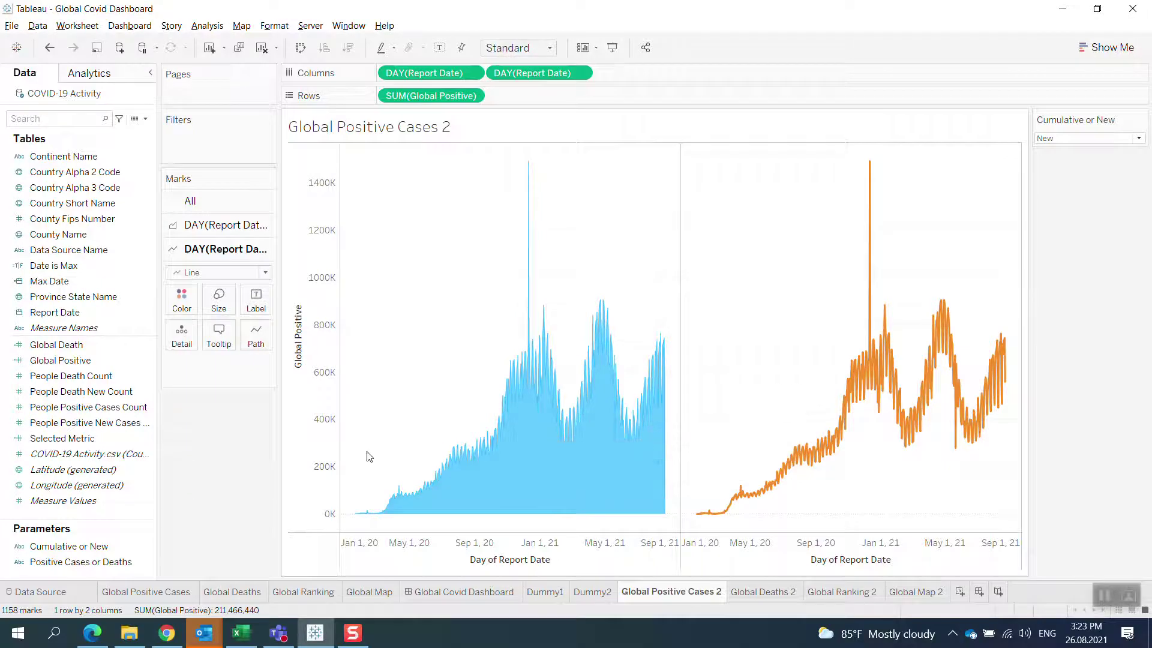
# Combine the area chart and the line chart into a dual-axis chart on Day of Report Date
pyautogui.click(579, 73)
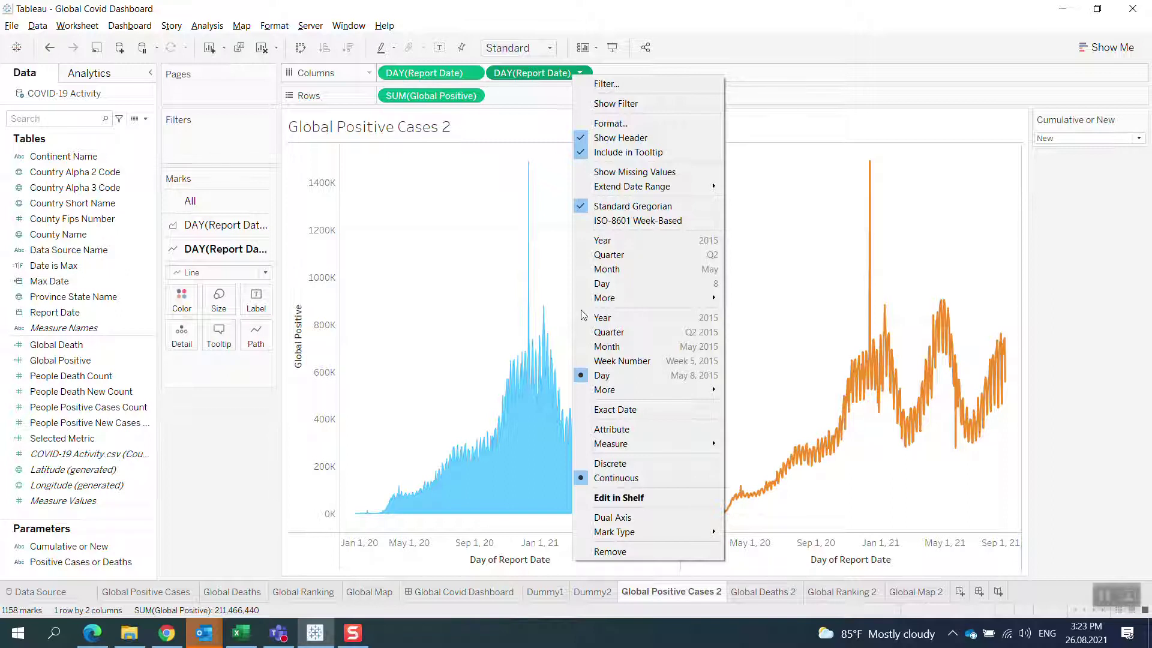
pyautogui.click(920, 131)
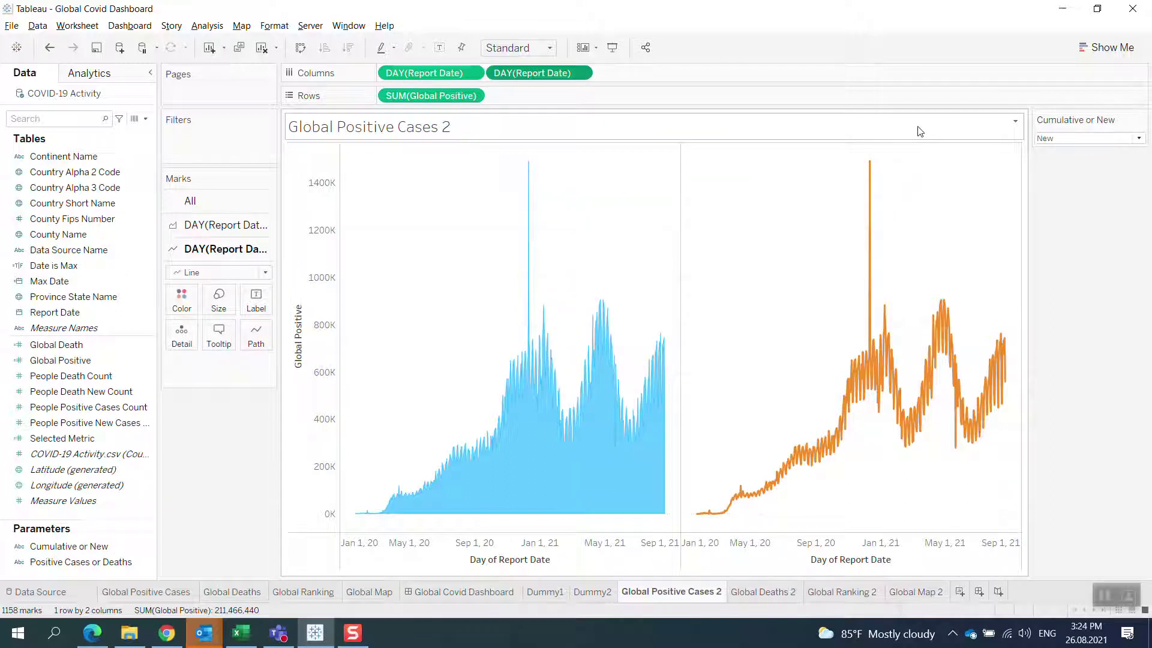
pyautogui.rightClick(759, 551)
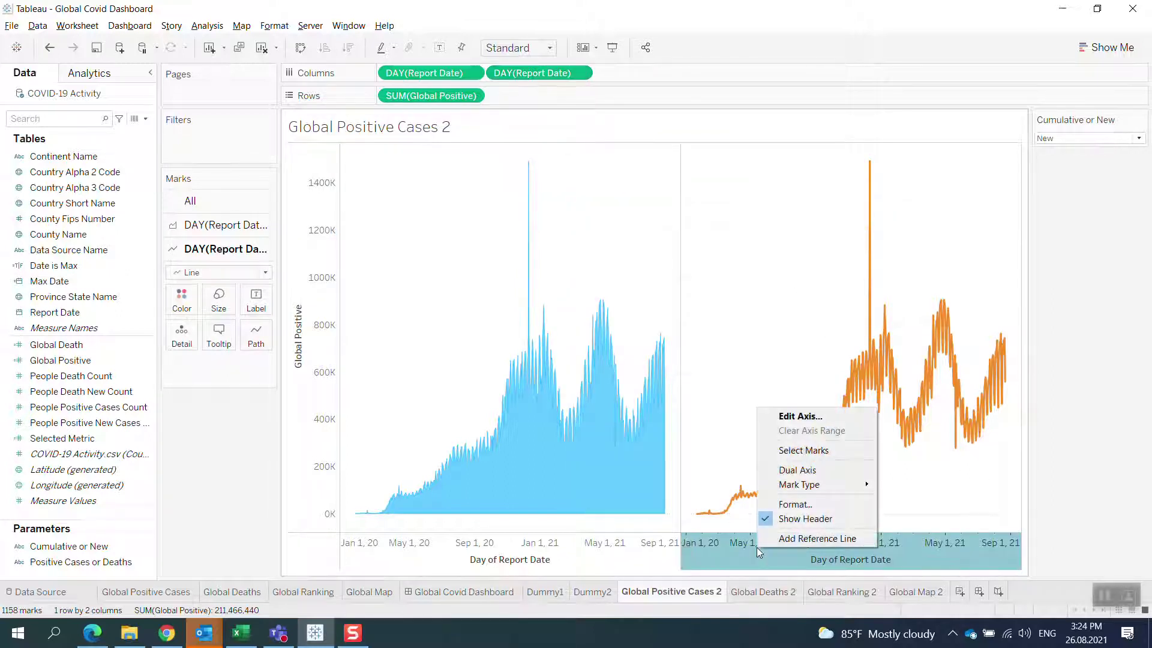
pyautogui.click(777, 474)
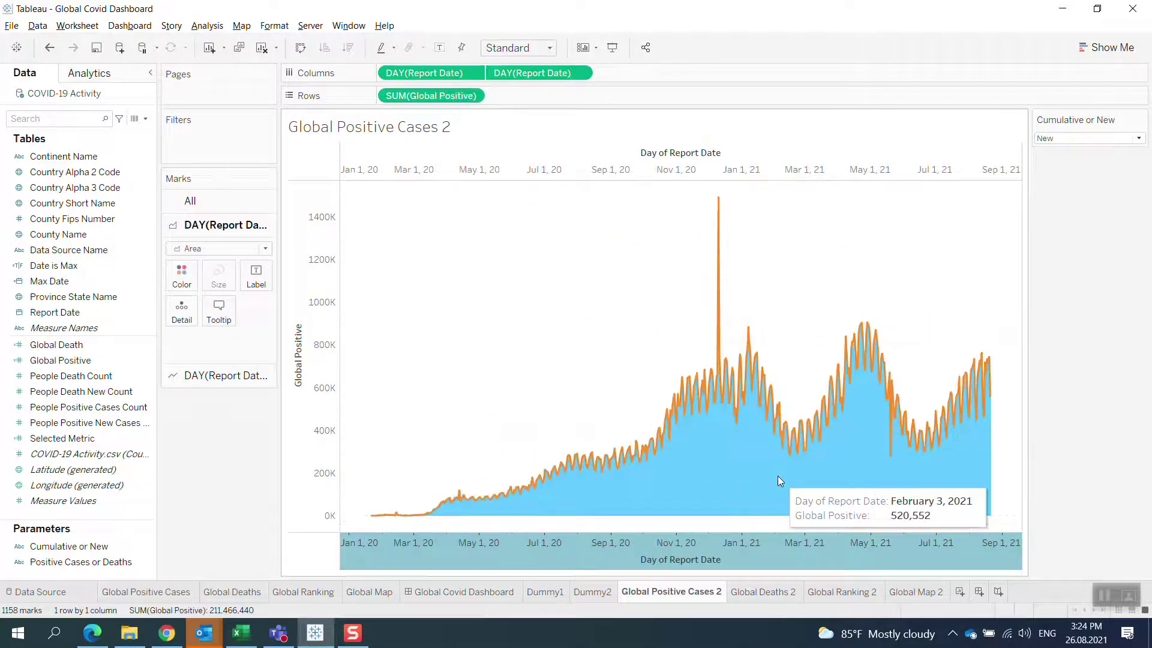
# Synchronize the two Day of Report Date axes and set the Cumulative or New parameter to Cumulative
pyautogui.click(318, 391)
pyautogui.rightClick(312, 380)
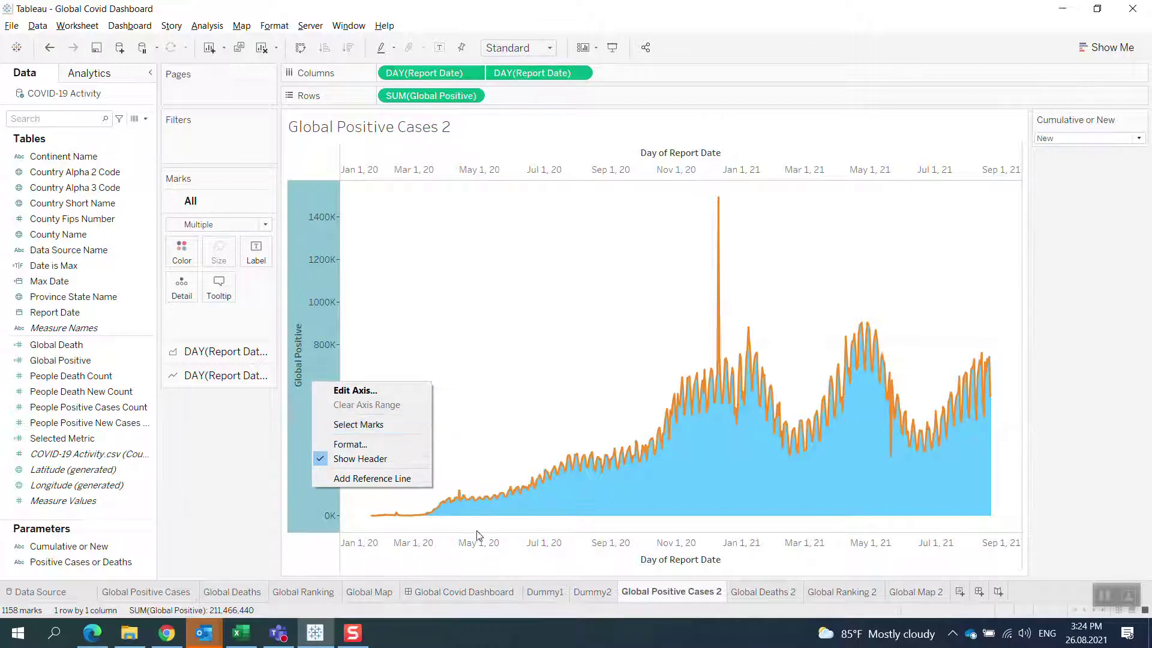
pyautogui.click(470, 546)
pyautogui.rightClick(470, 546)
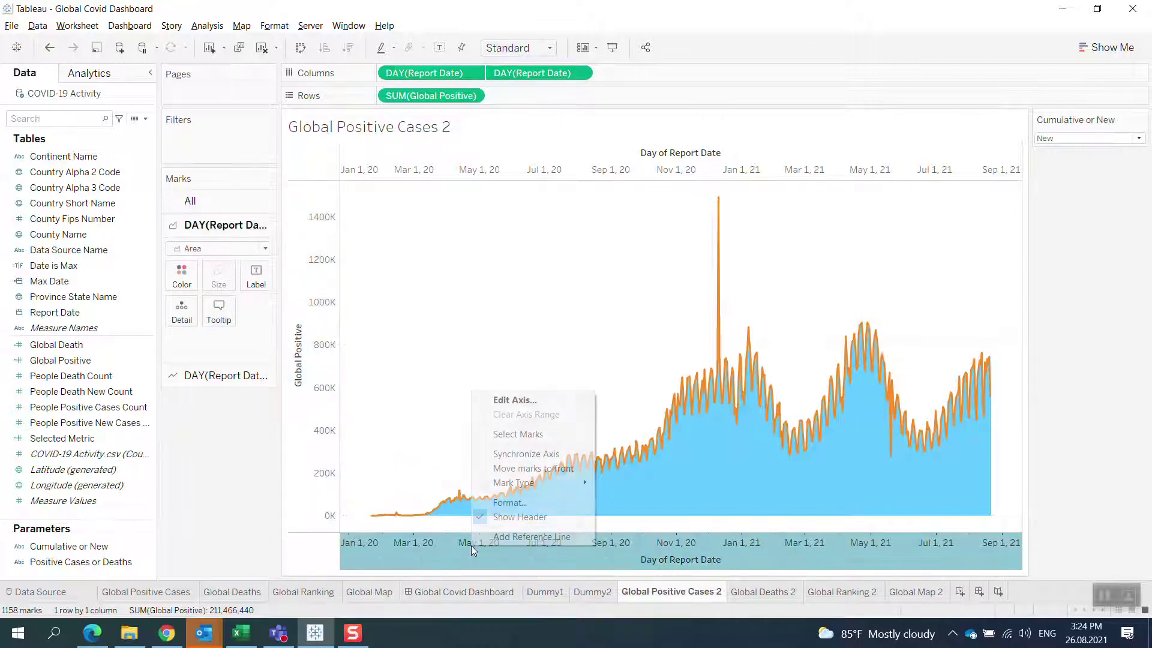
pyautogui.click(555, 459)
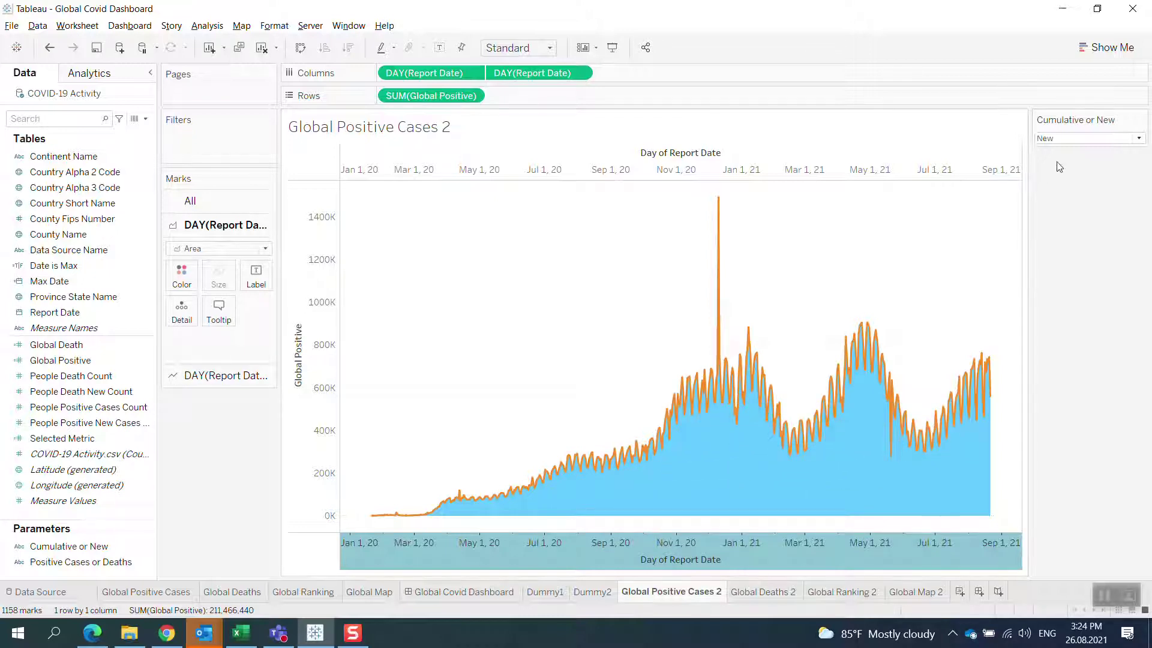
pyautogui.click(1076, 139)
pyautogui.click(1075, 152)
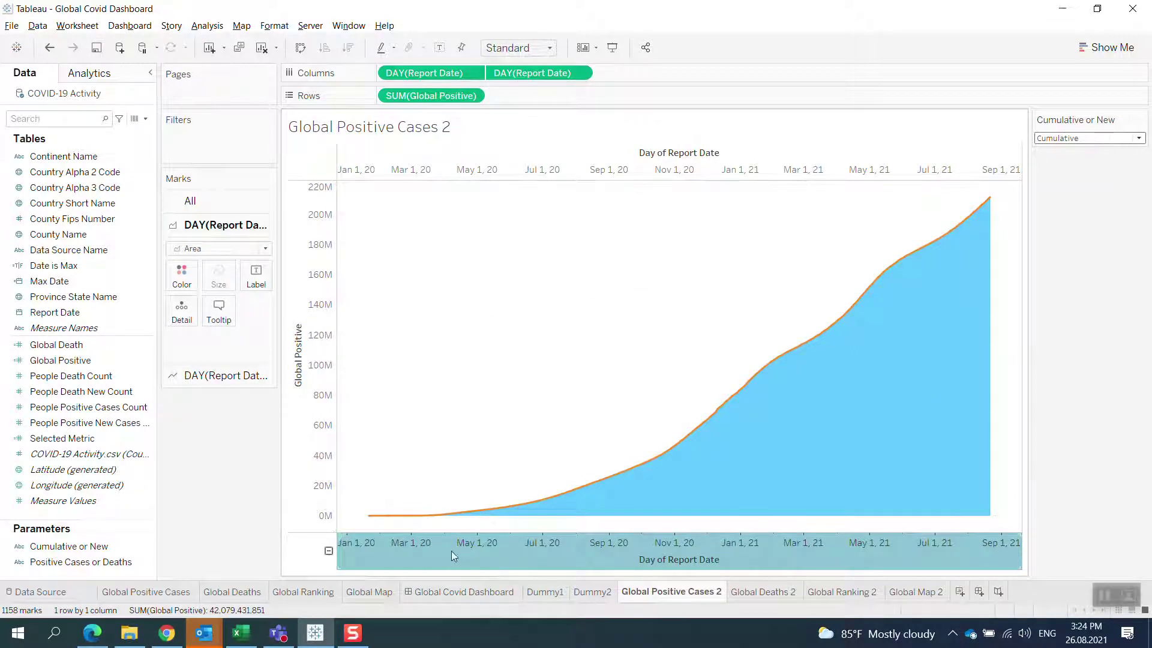
# Remove the axis title from the vertical Global Positive axis
pyautogui.click(306, 357)
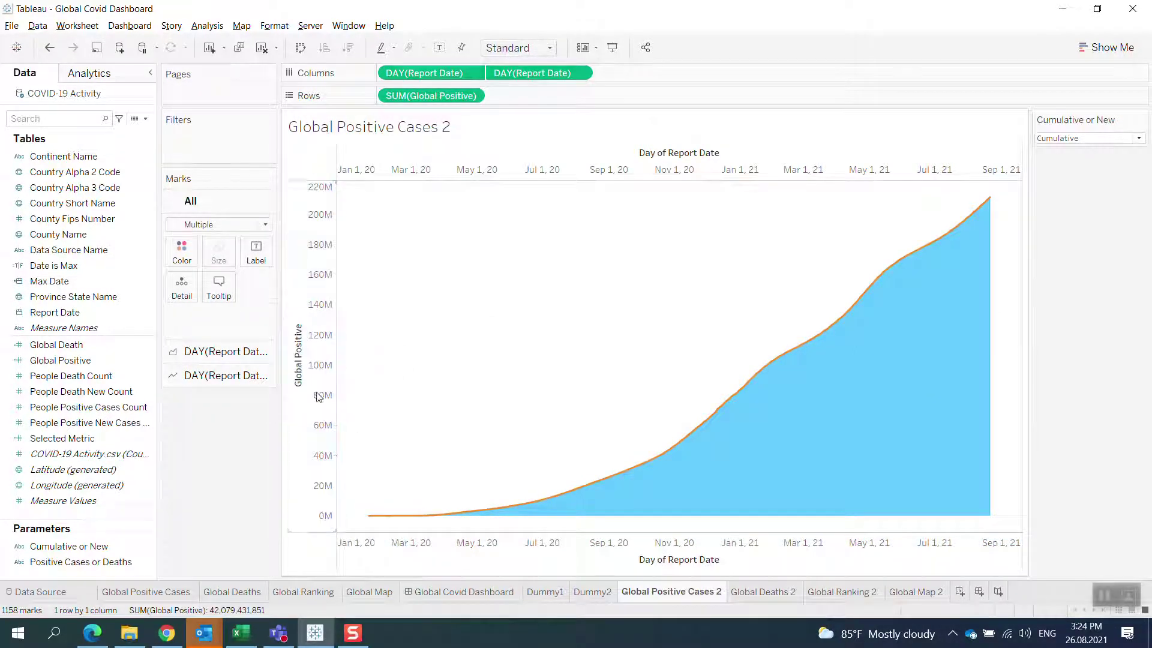
pyautogui.doubleClick(316, 318)
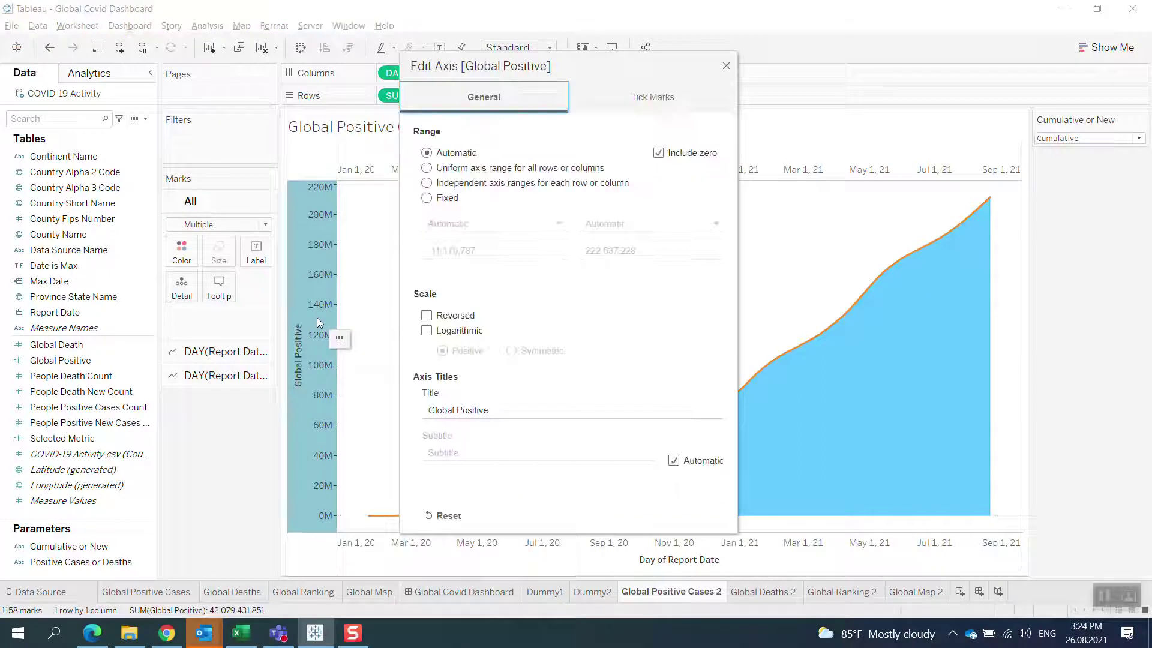
pyautogui.tripleClick(477, 414)
pyautogui.press('BackSpace')
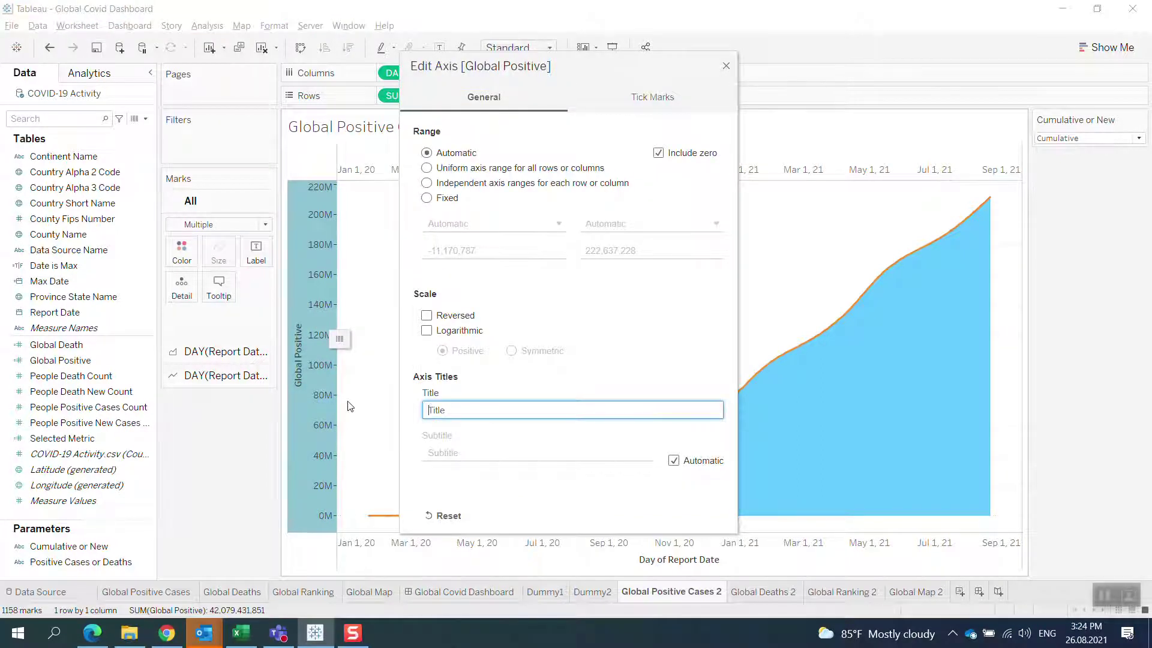
pyautogui.click(726, 67)
# Remove the axis title from the Day of Report Date axis below the chart
pyautogui.click(642, 567)
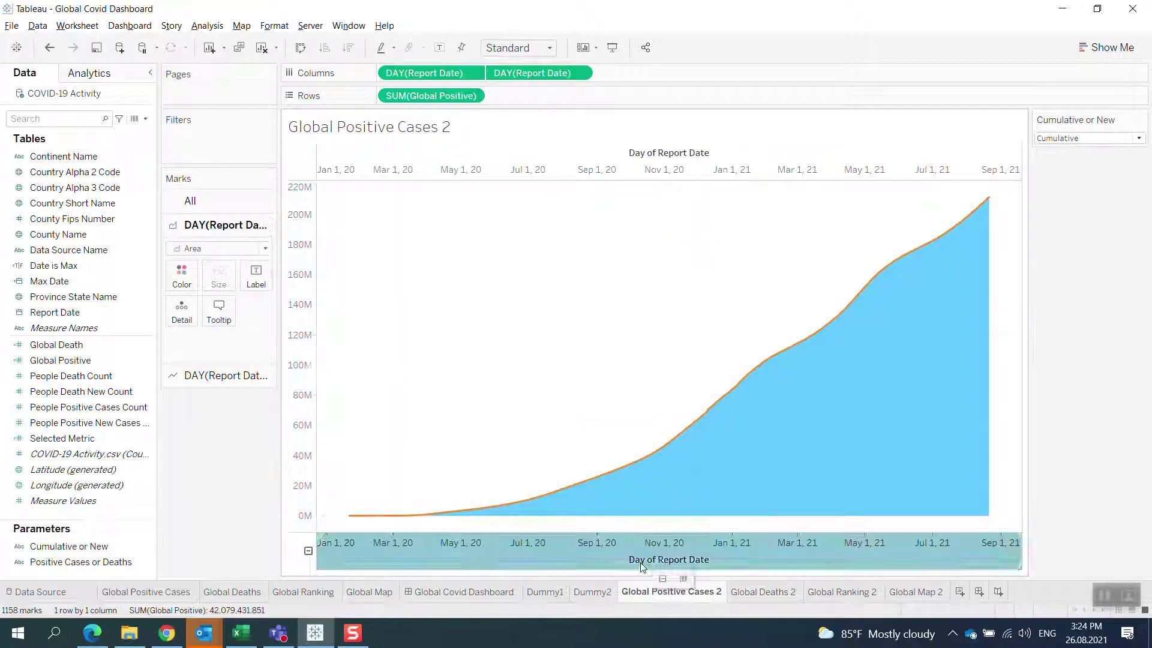
pyautogui.doubleClick(643, 567)
pyautogui.click(522, 420)
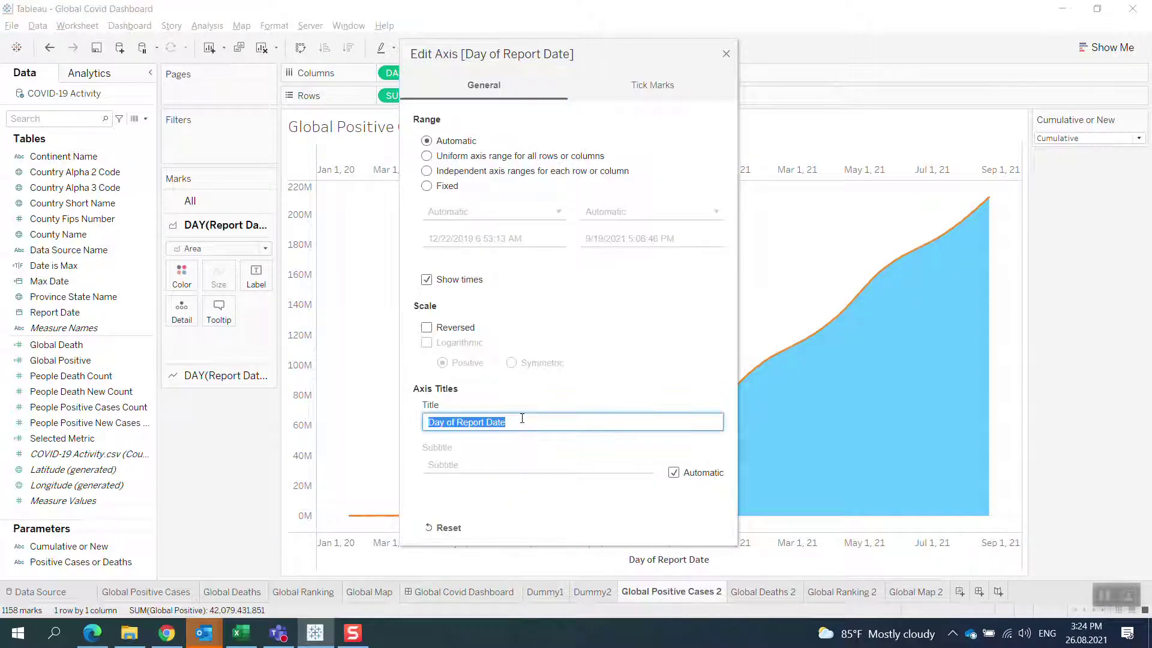
pyautogui.press('BackSpace')
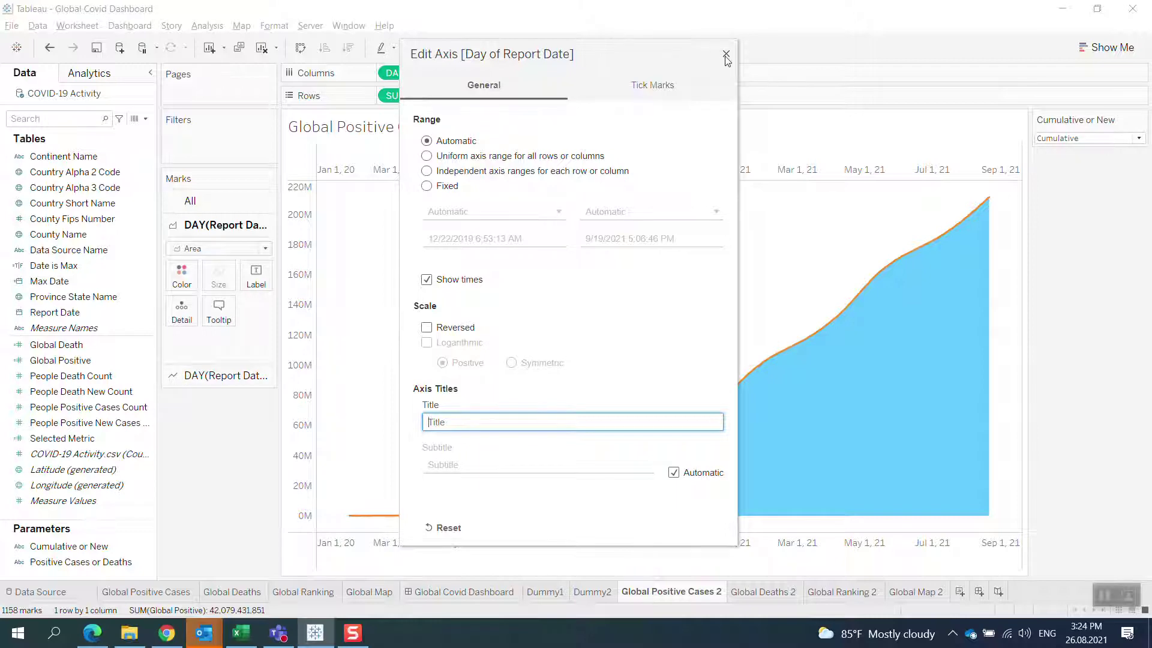
pyautogui.click(726, 54)
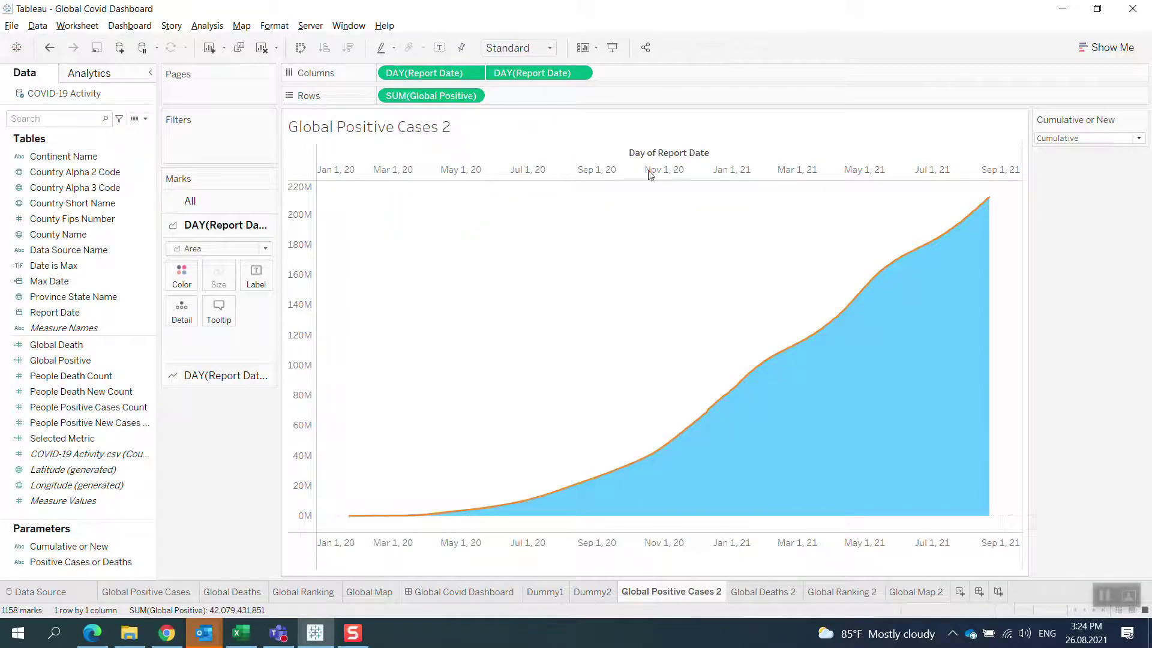
# Compare the finished Global Positive Cases and Global Deaths worksheets, examining the formula of the Global Death calculated field
pyautogui.click(153, 595)
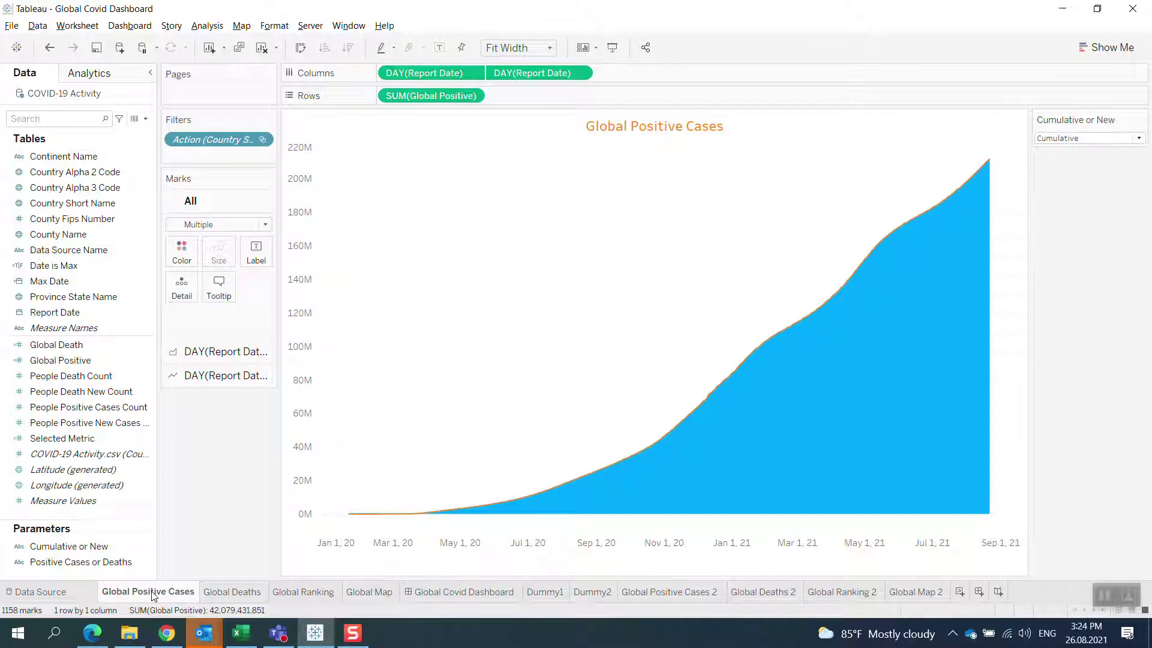
pyautogui.click(240, 594)
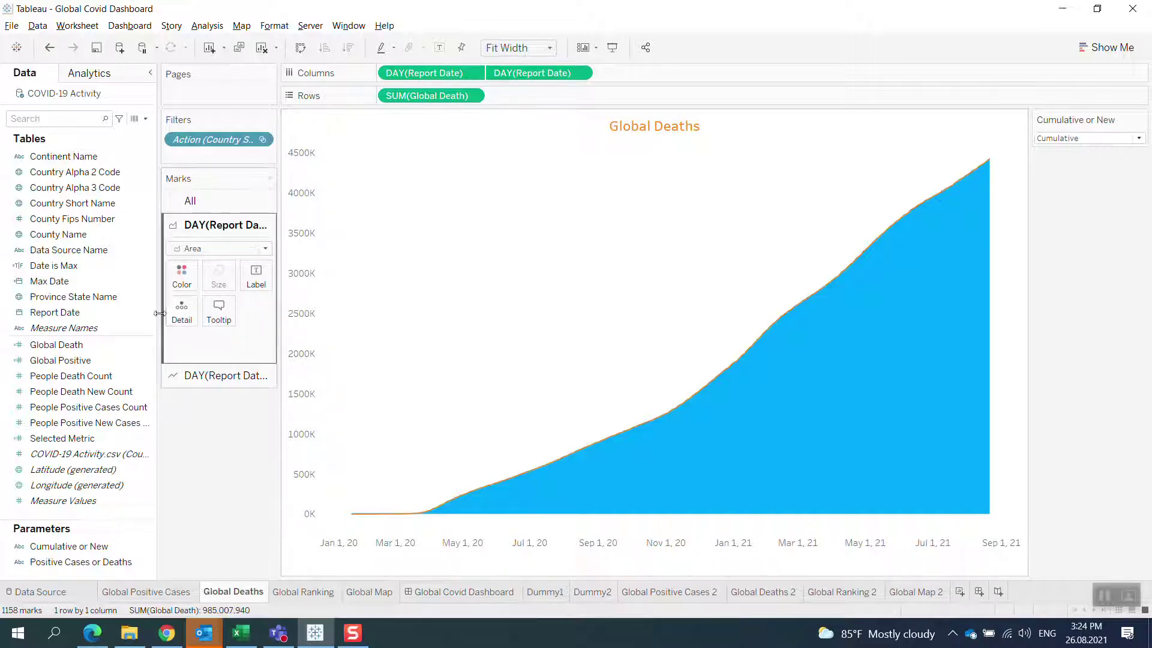
pyautogui.click(74, 347)
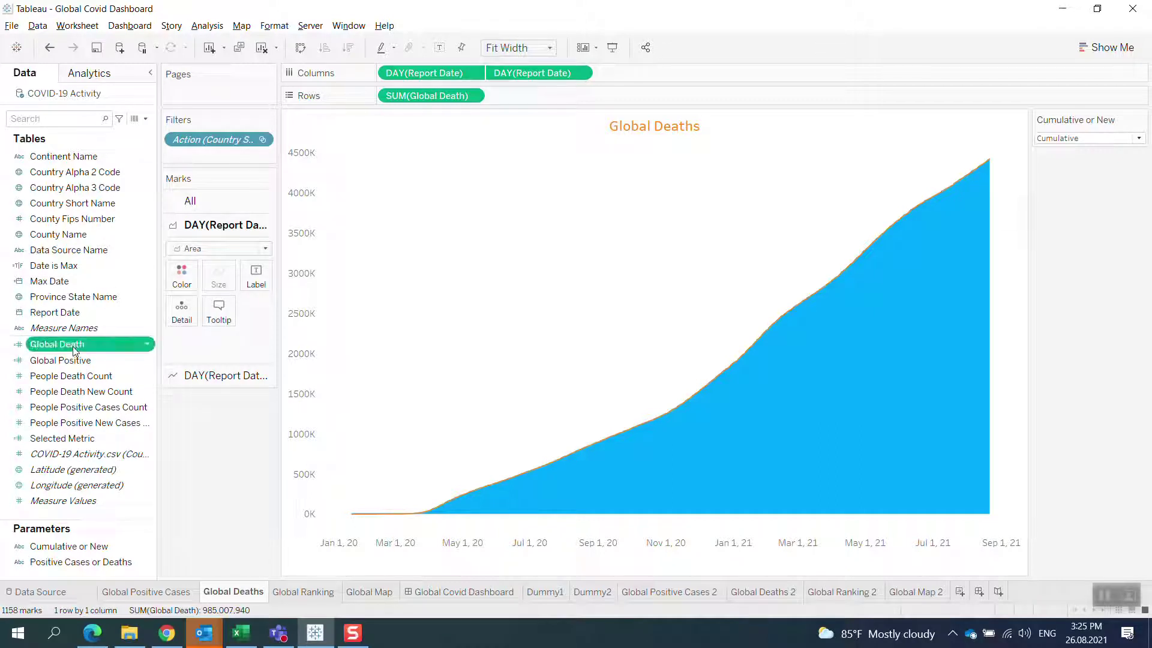
pyautogui.rightClick(75, 349)
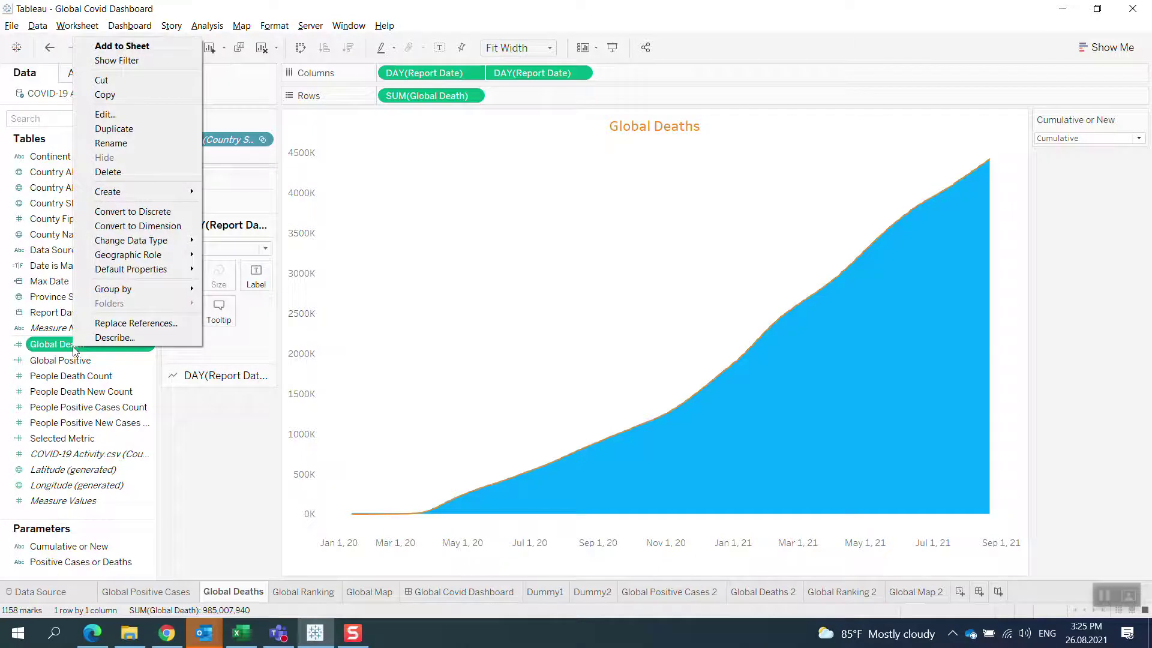
pyautogui.click(107, 114)
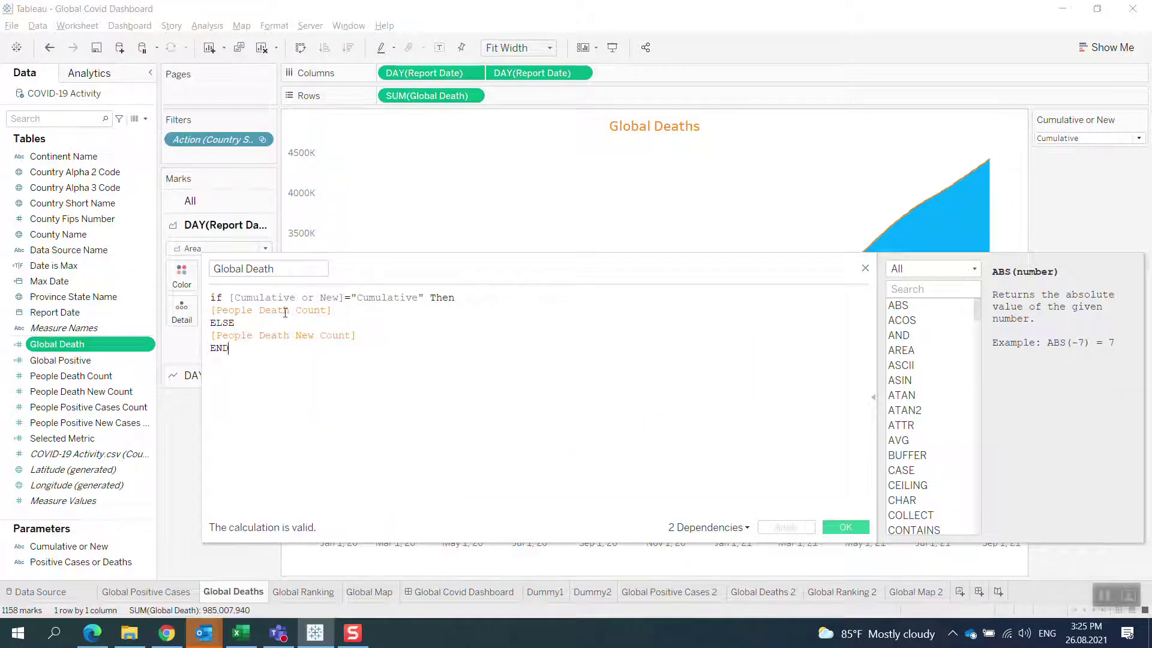
pyautogui.moveTo(254, 312); pyautogui.dragTo(333, 314)
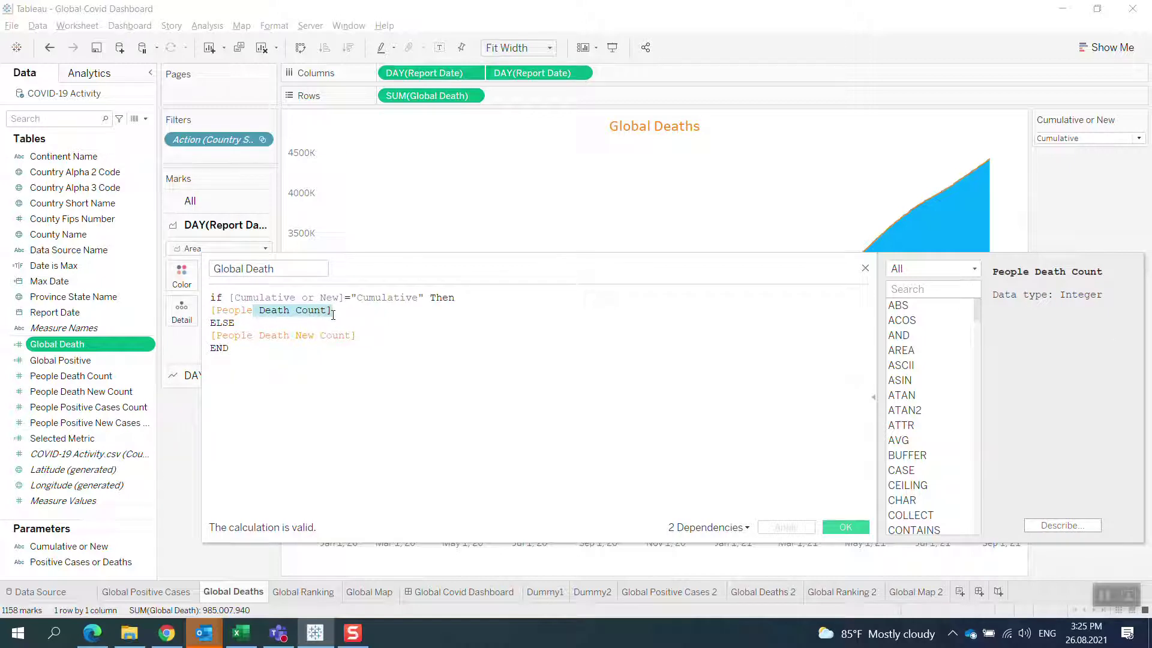
pyautogui.moveTo(253, 336); pyautogui.dragTo(342, 338)
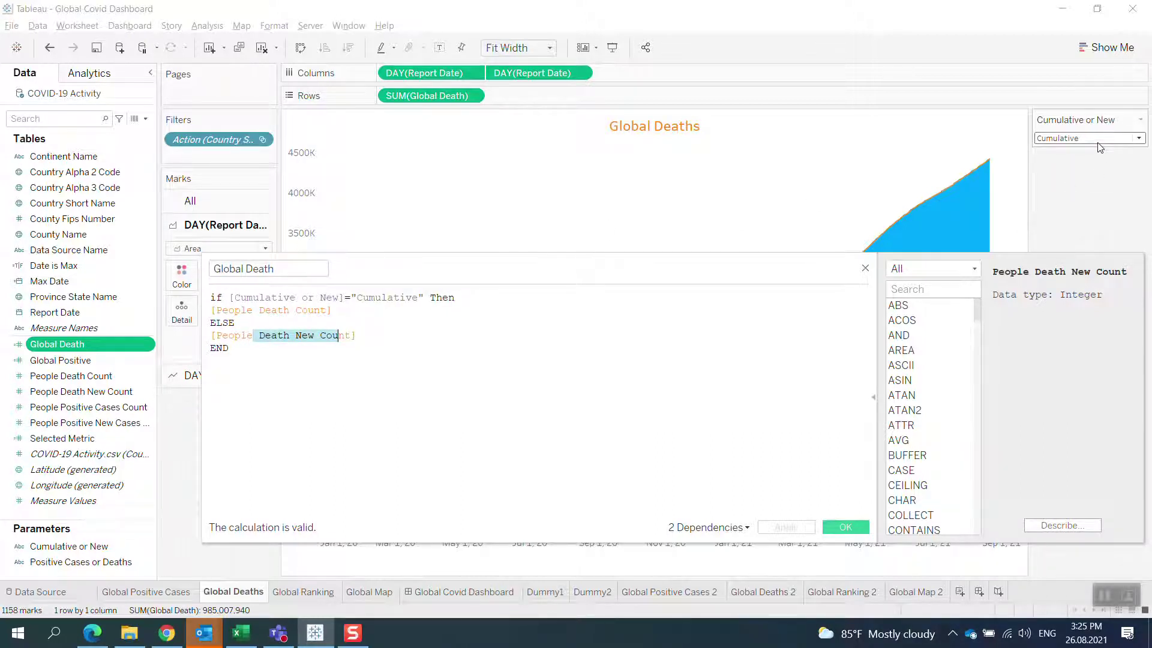
pyautogui.click(865, 269)
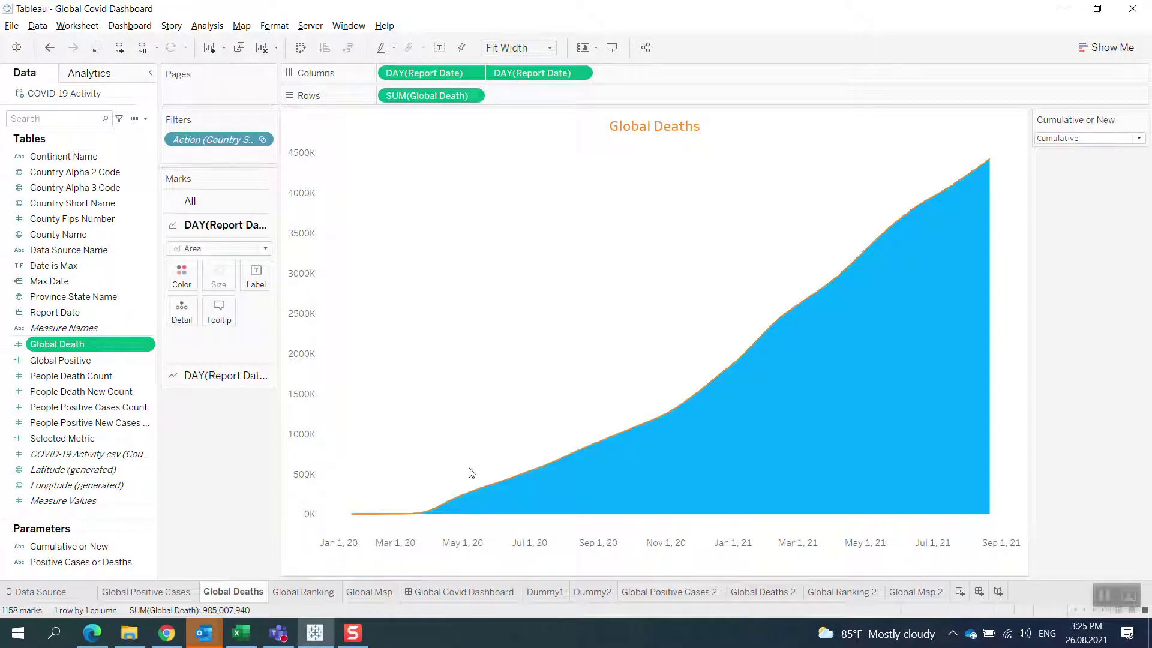
pyautogui.click(154, 591)
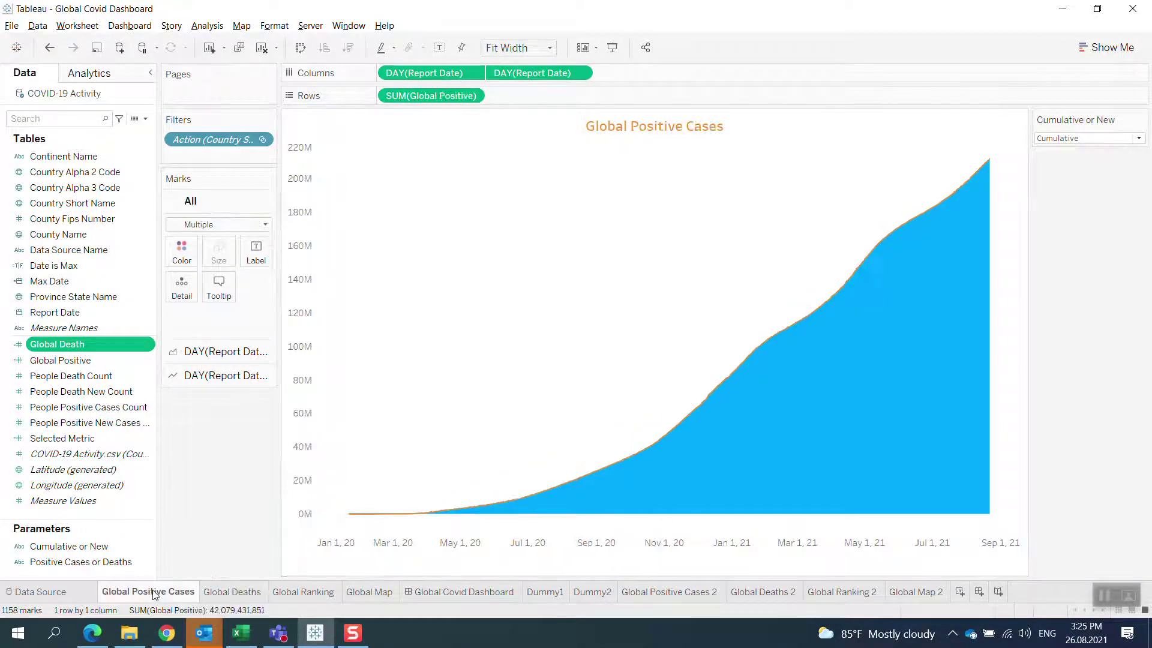
pyautogui.click(218, 594)
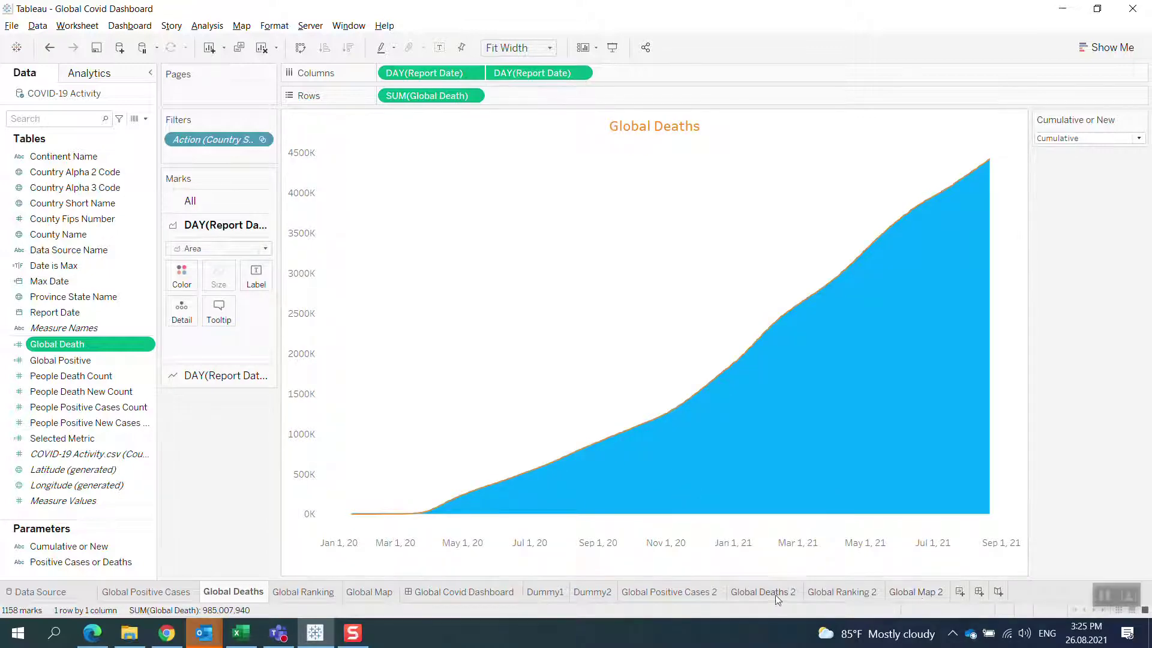
# On the Global Ranking worksheet, examine the country bars and the options of the Cumulative or New and Positive Cases or Deaths parameters
pyautogui.click(308, 598)
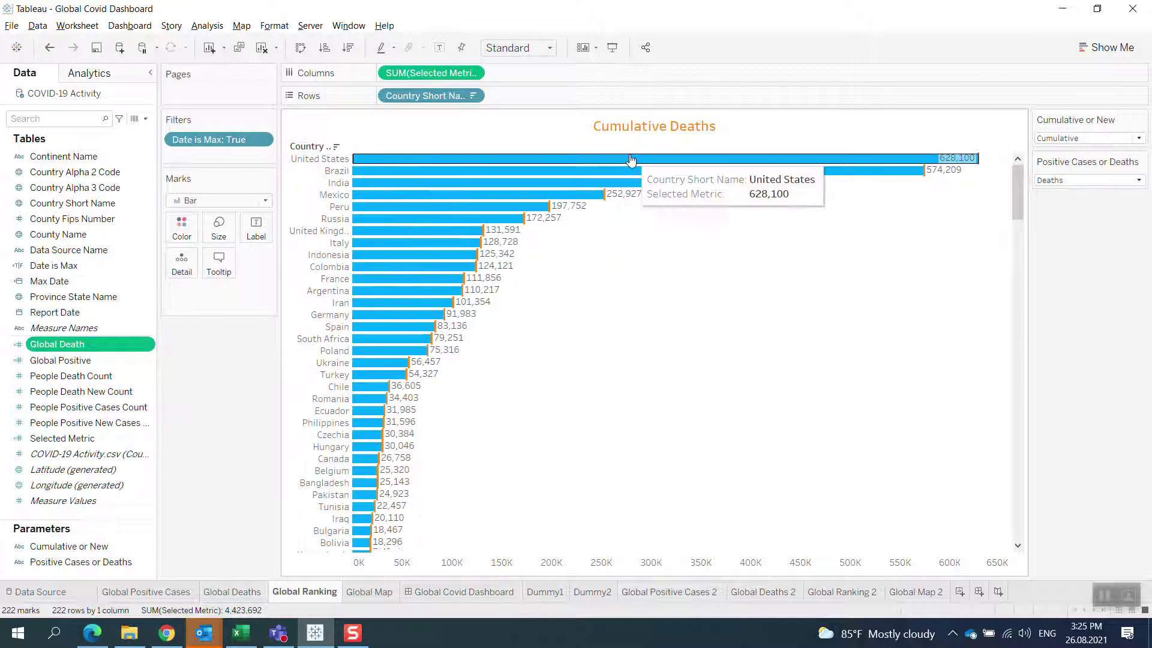
pyautogui.click(1072, 139)
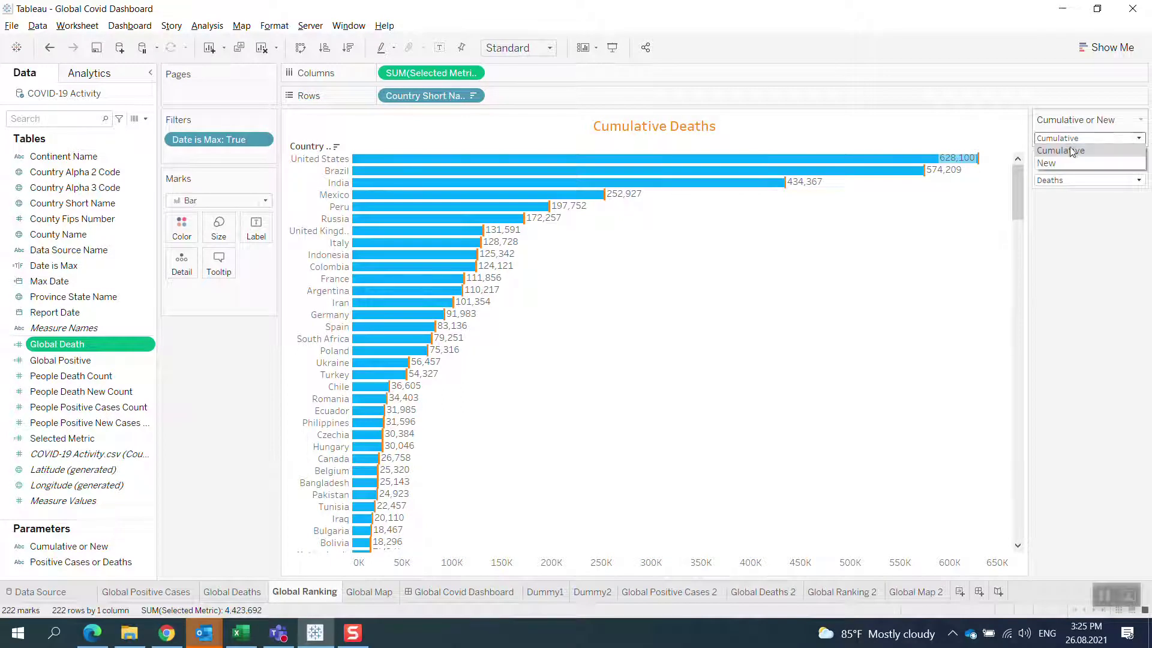
pyautogui.click(1072, 151)
pyautogui.click(1077, 181)
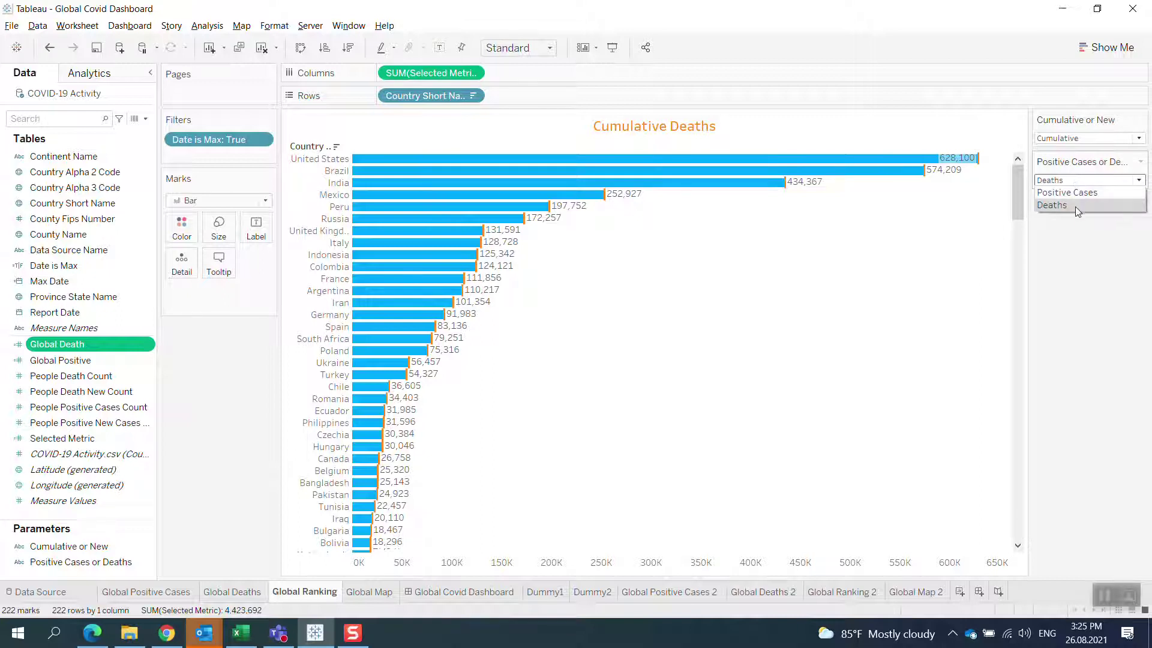
pyautogui.click(1074, 238)
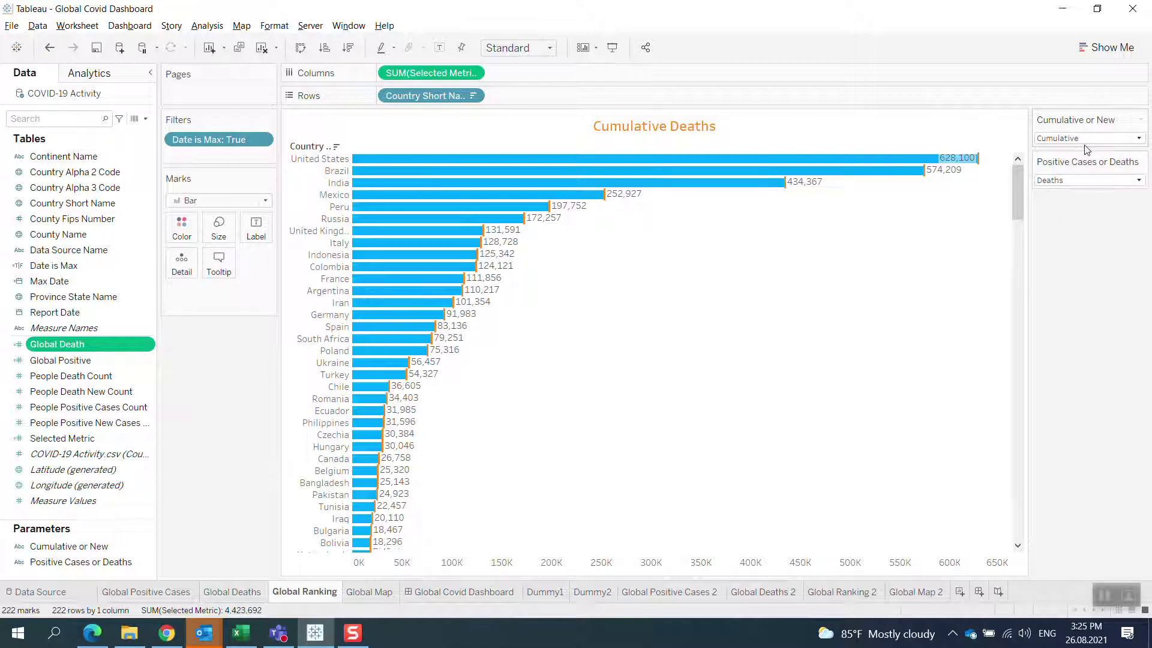
# Compare the ranking for cumulative positive cases, new positive cases and new deaths, leaving the parameters on New and Deaths
pyautogui.click(1085, 180)
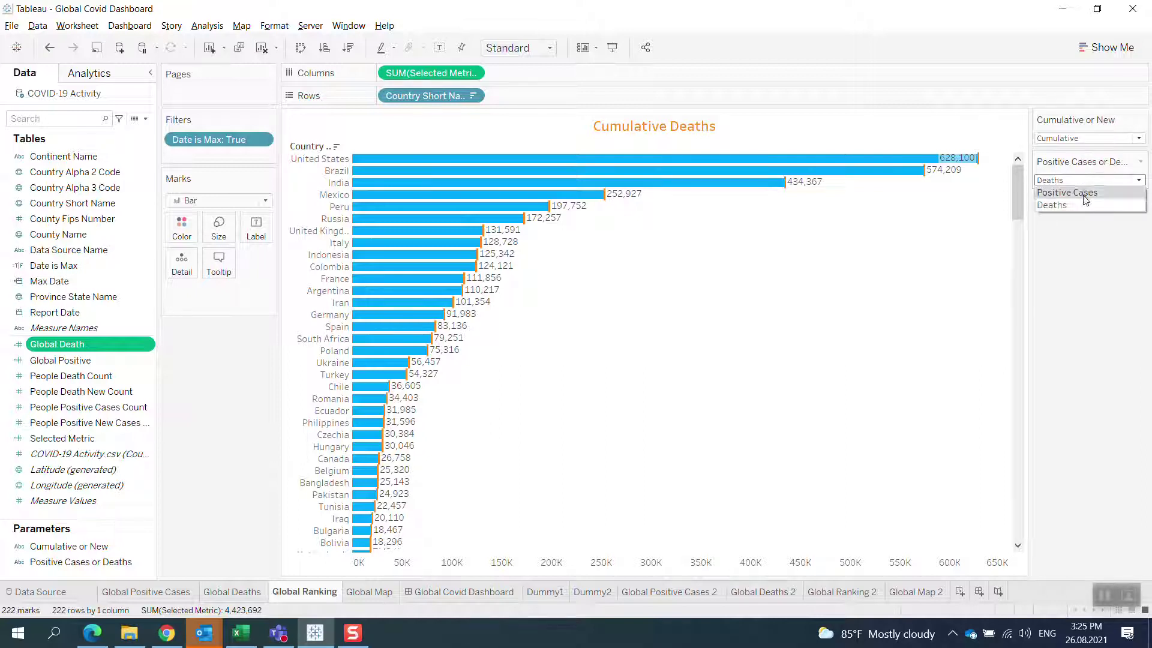
pyautogui.click(1084, 193)
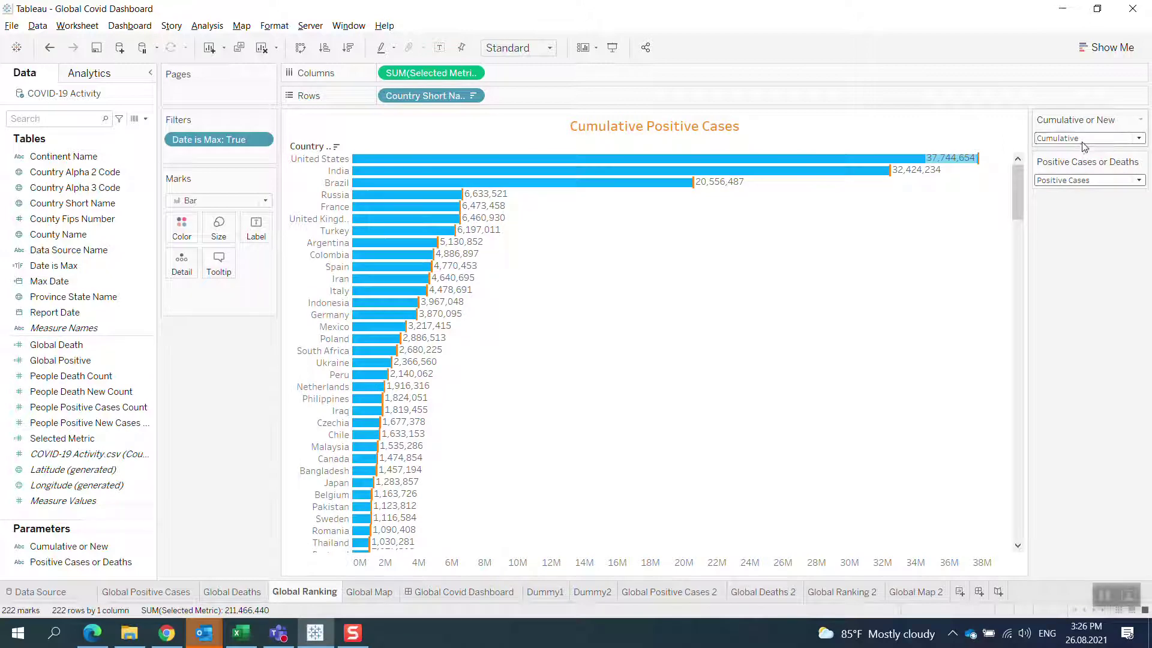
pyautogui.click(1084, 147)
pyautogui.click(1080, 161)
pyautogui.click(1083, 180)
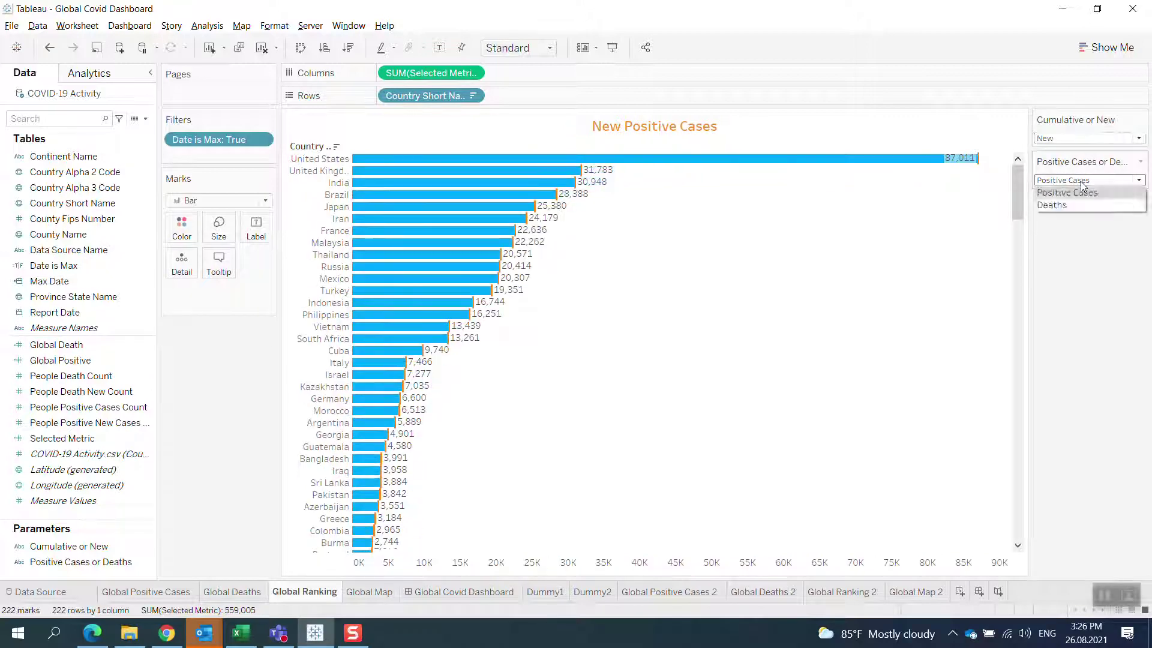
pyautogui.click(1078, 205)
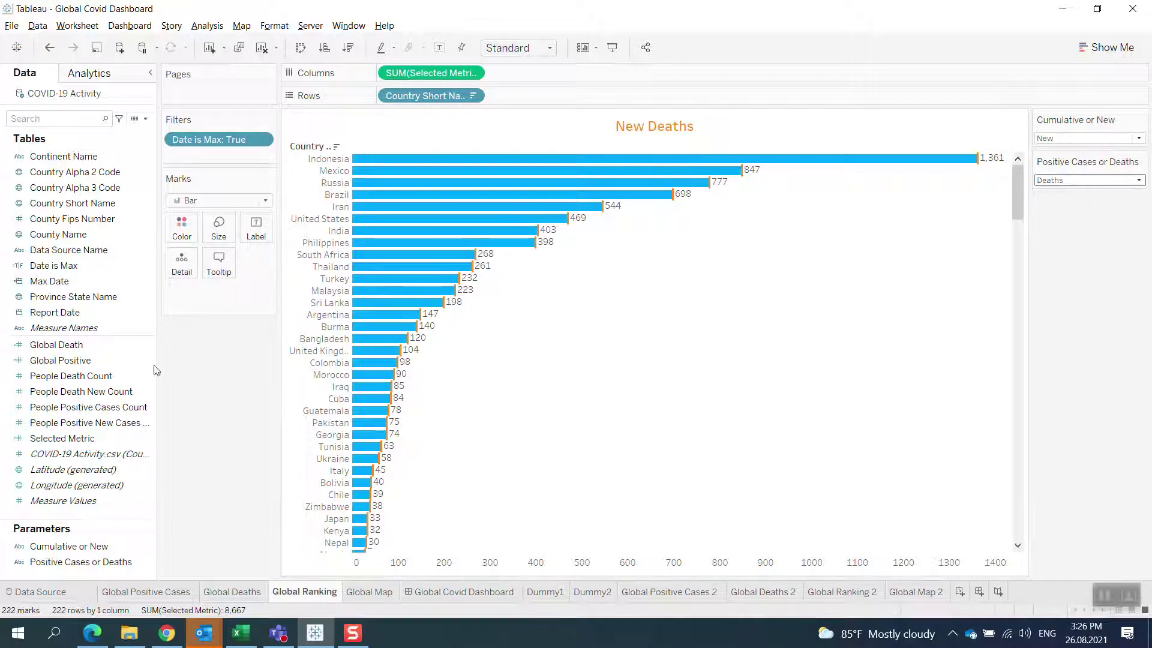
# Examine the formula of the Selected Metric calculated field
pyautogui.click(100, 375)
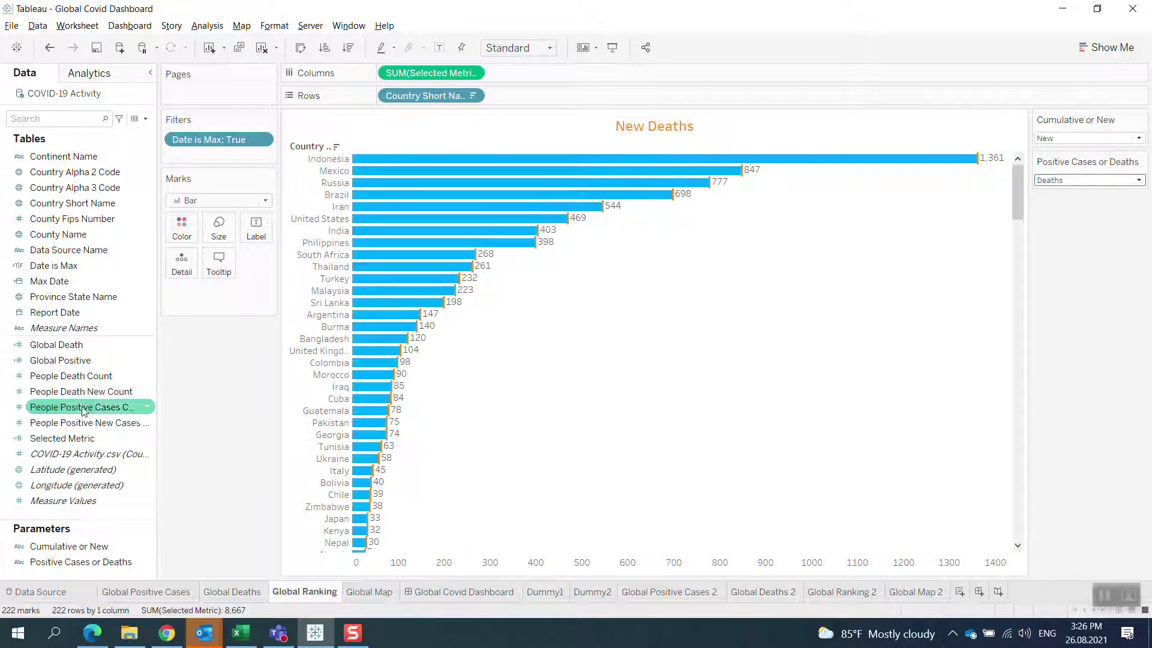
pyautogui.rightClick(70, 440)
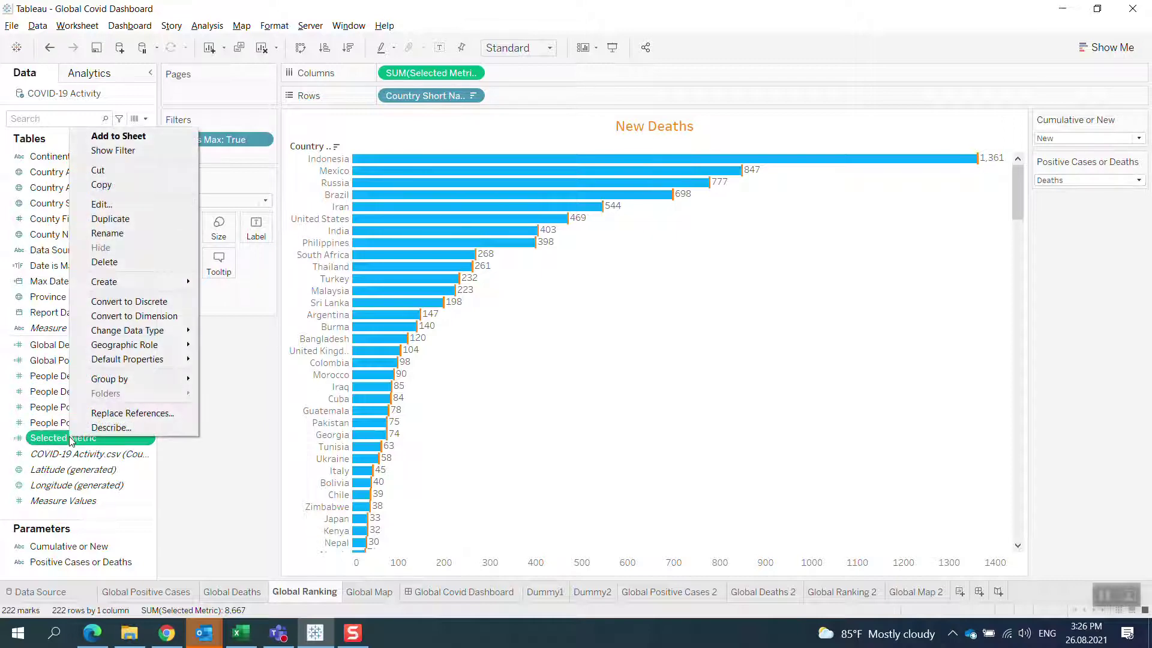
pyautogui.click(101, 204)
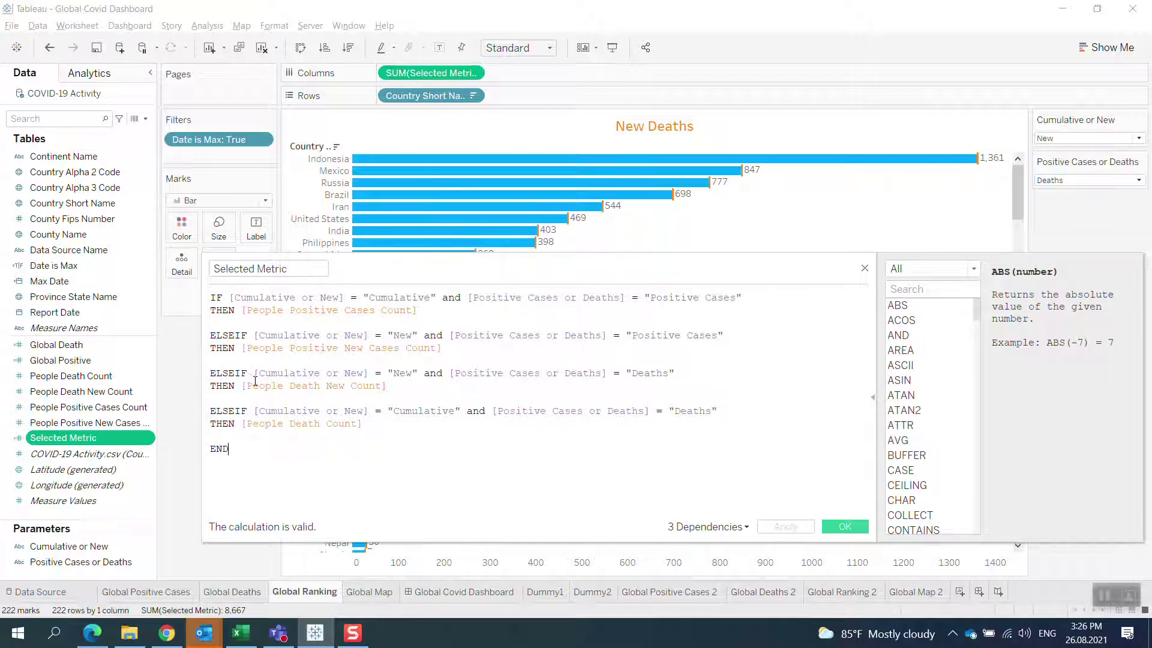
pyautogui.click(271, 296)
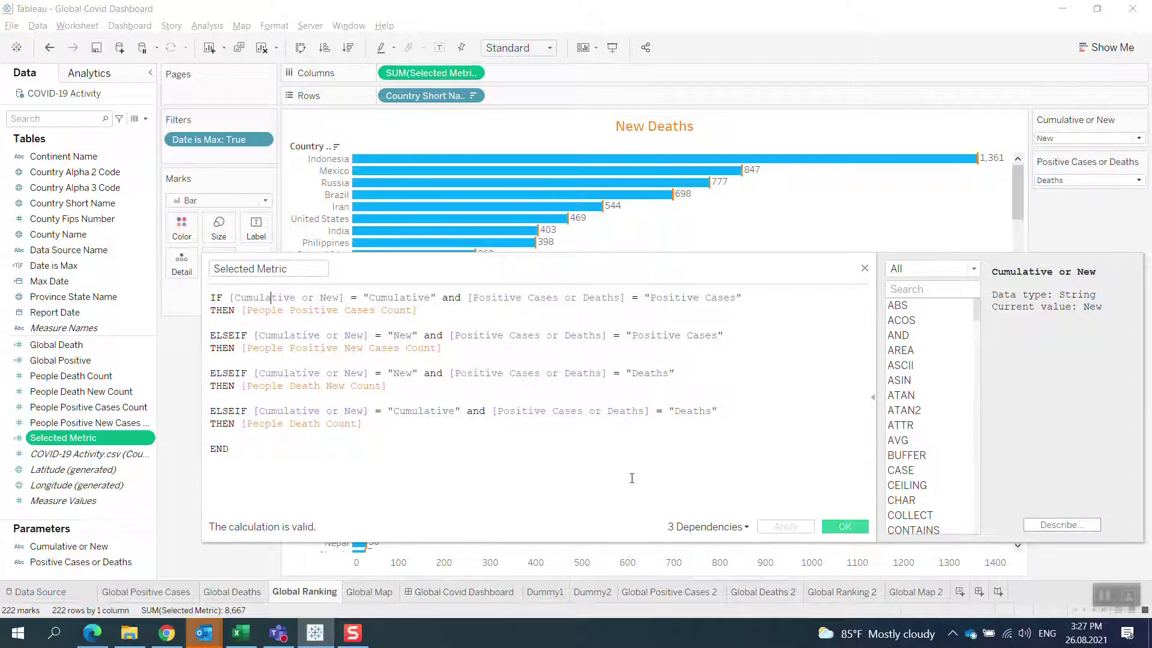
pyautogui.click(860, 530)
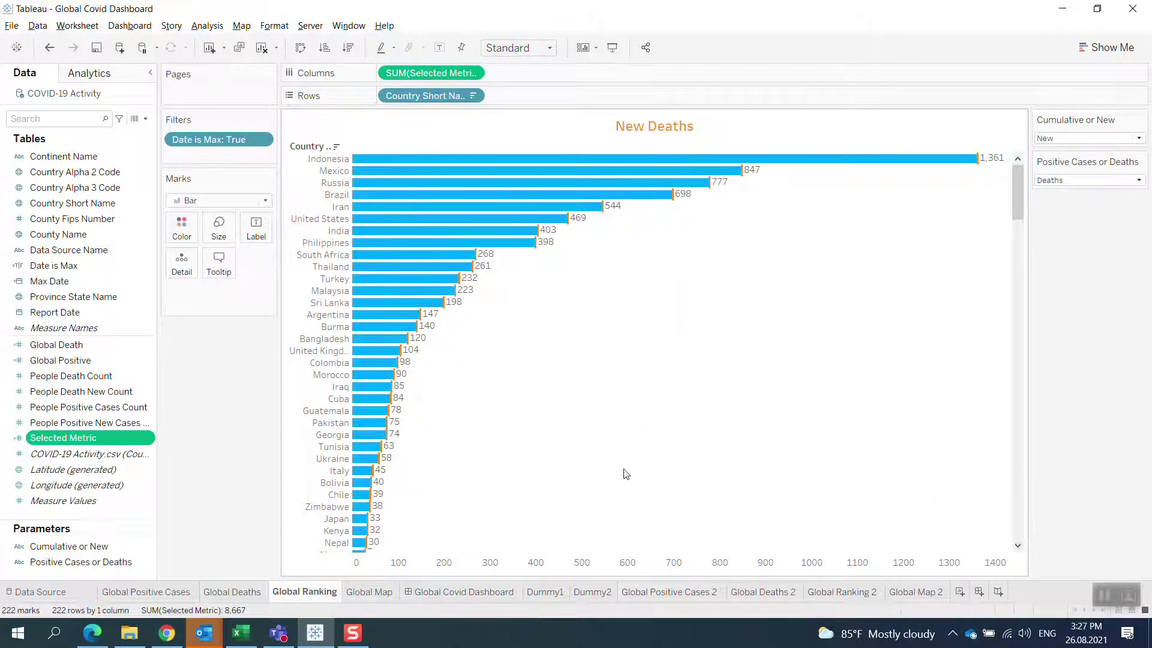
# On the Global Ranking 2 worksheet, build horizontal bars of Selected Metric by Country Short Name, sorted in descending order
pyautogui.click(829, 594)
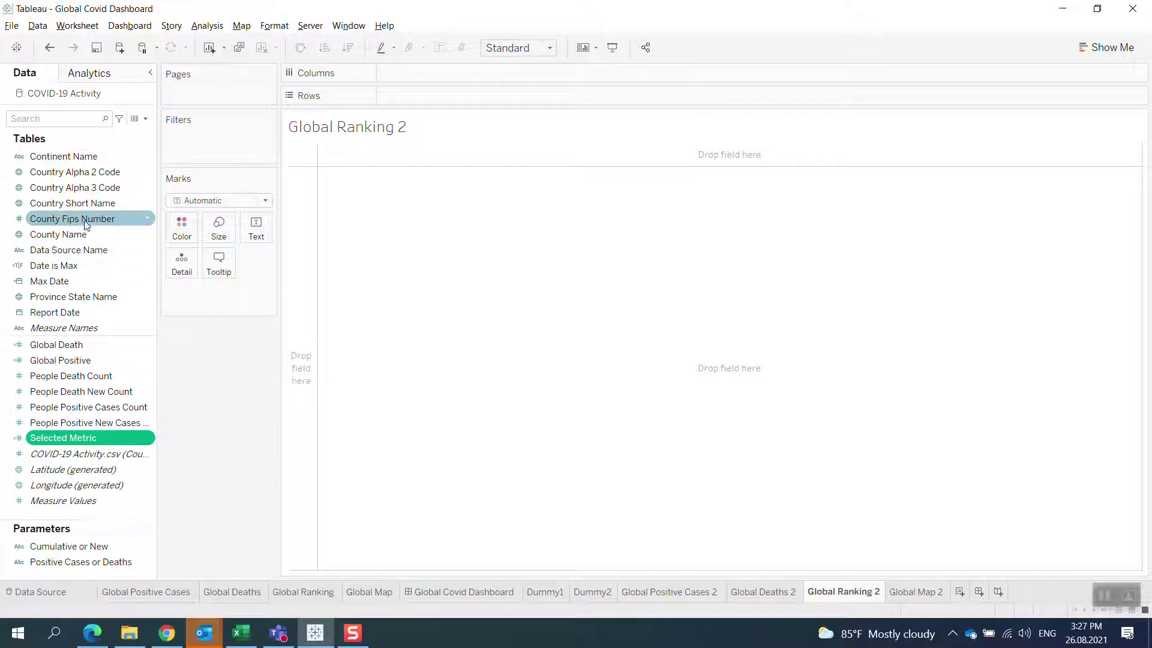
pyautogui.moveTo(81, 202); pyautogui.dragTo(444, 95)
pyautogui.moveTo(66, 438); pyautogui.dragTo(434, 73)
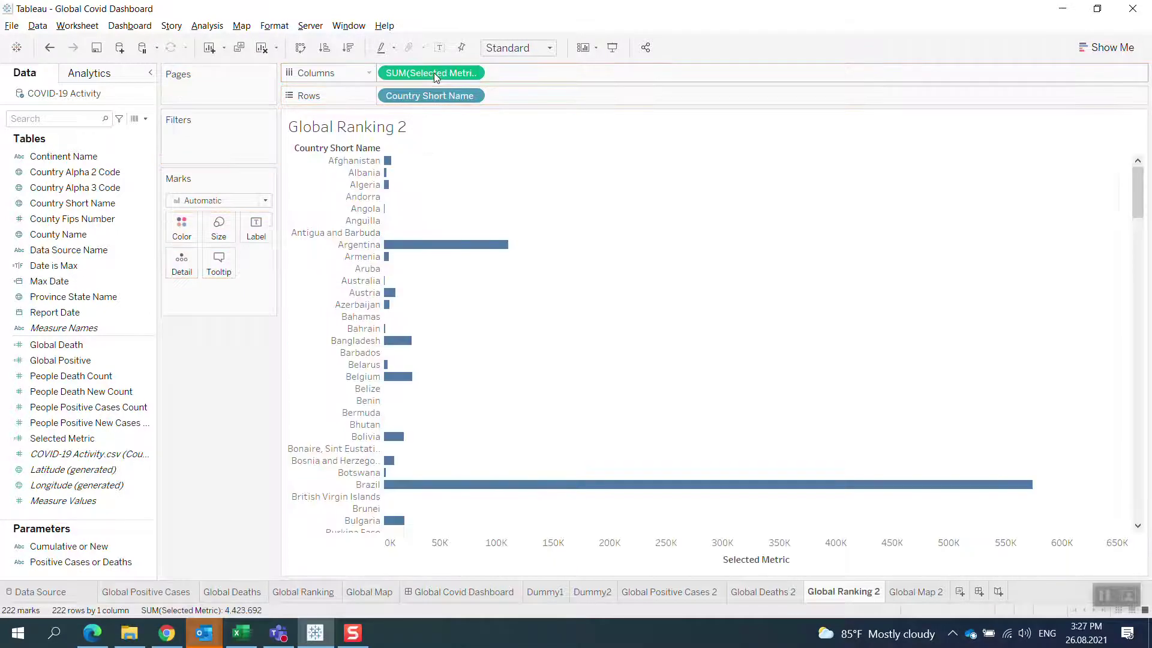
pyautogui.click(471, 73)
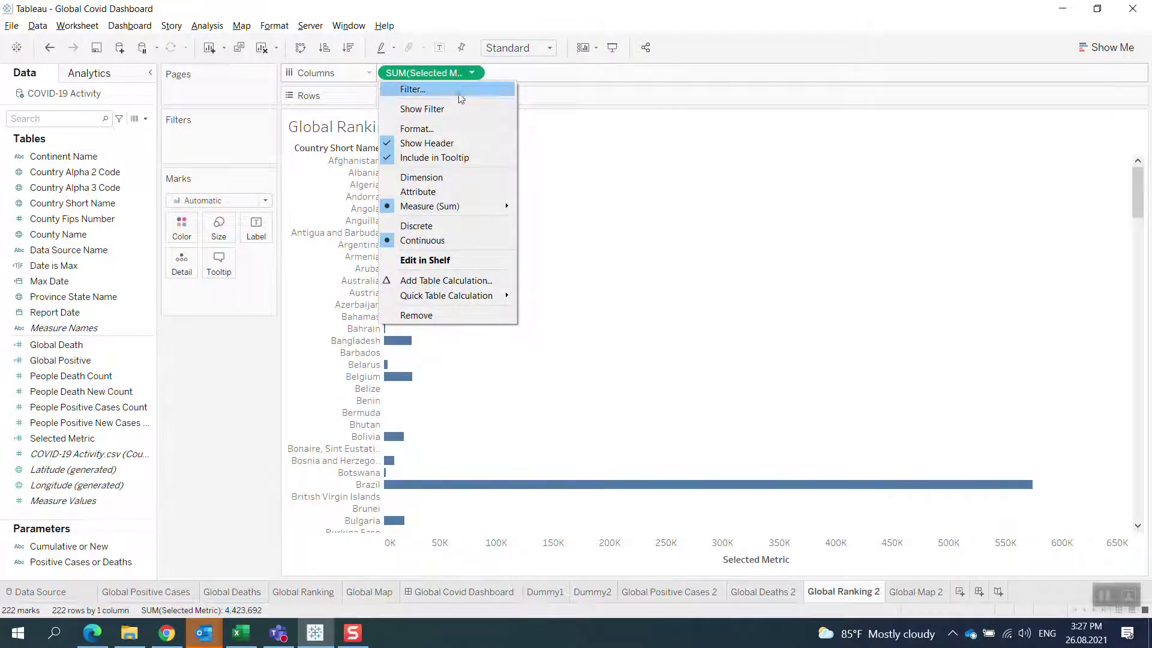
pyautogui.click(447, 78)
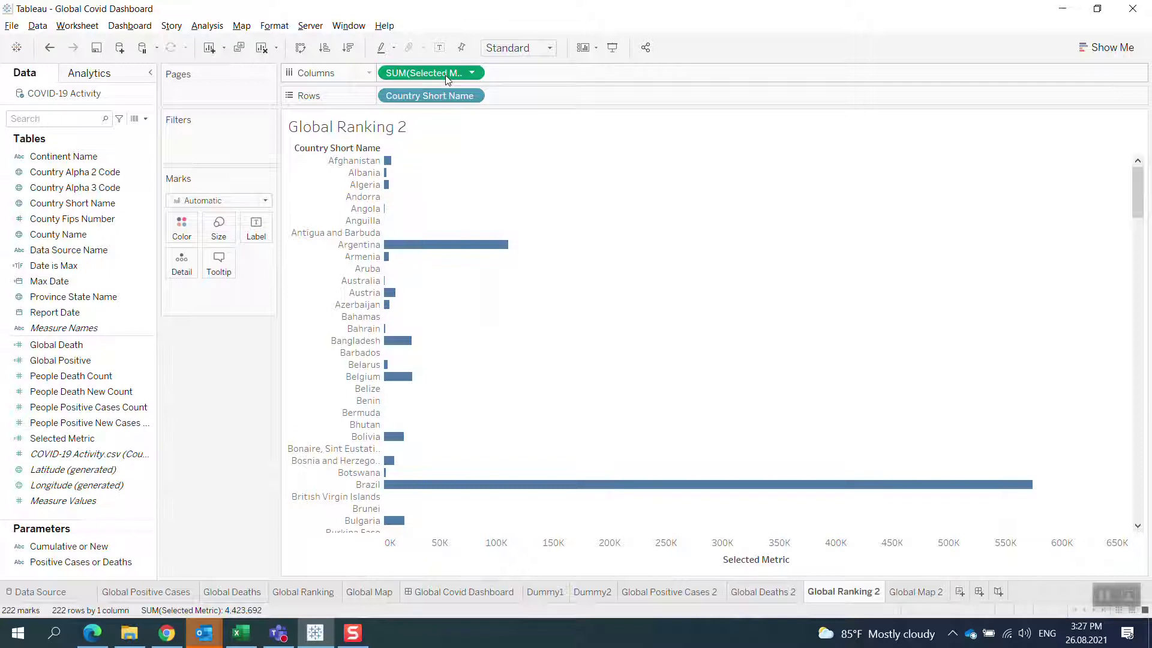
pyautogui.click(353, 54)
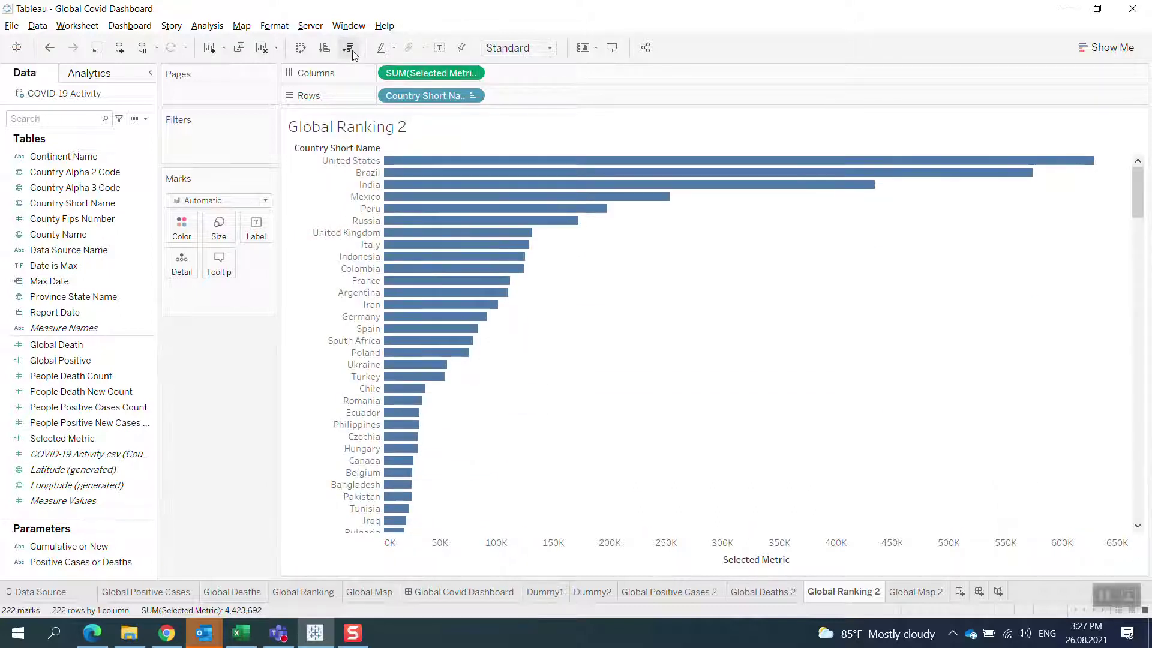
# Show the controls for the Cumulative or New and Positive Cases or Deaths parameters on the worksheet
pyautogui.moveTo(507, 174)
pyautogui.moveTo(548, 166)
pyautogui.rightClick(100, 547)
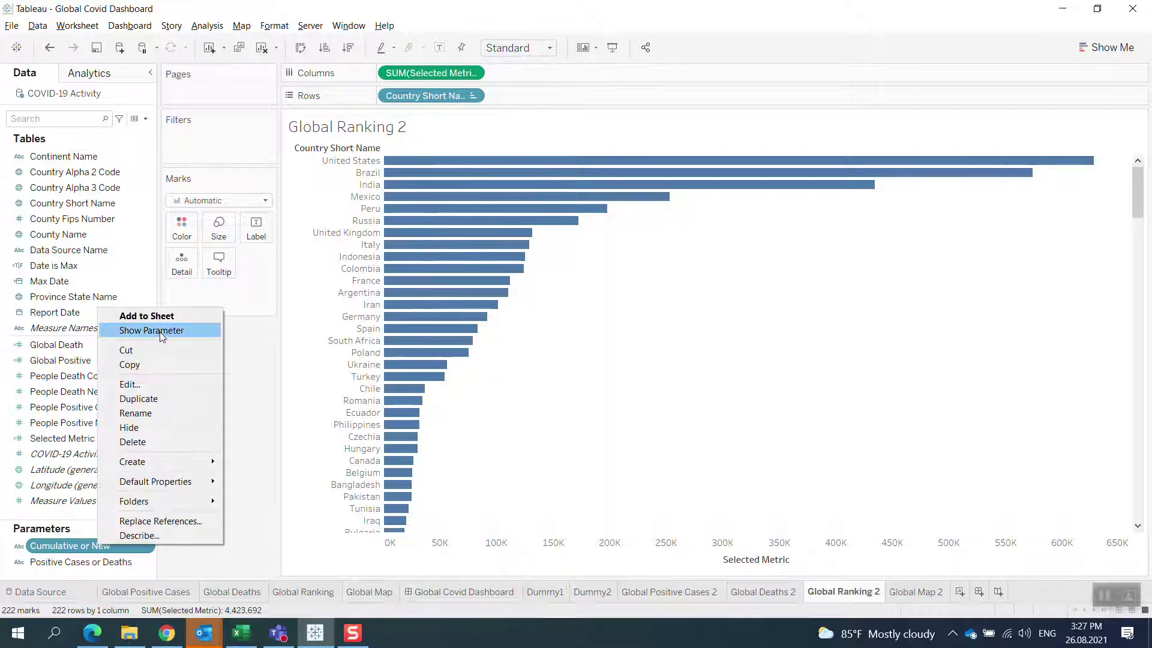
pyautogui.click(162, 336)
pyautogui.rightClick(96, 562)
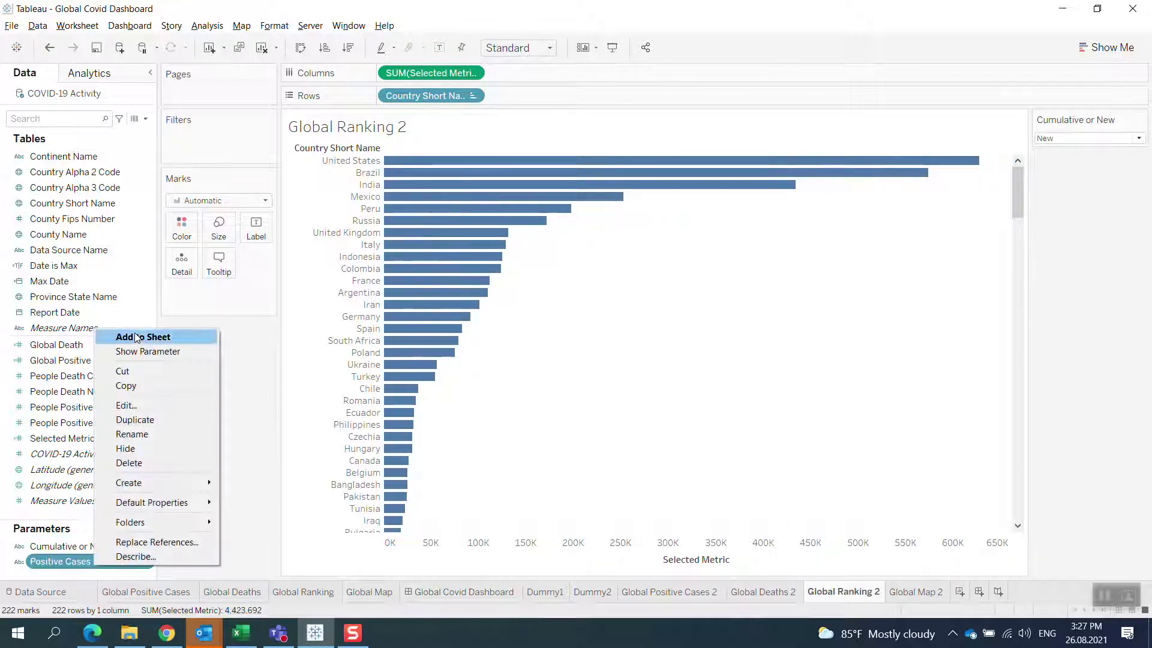
pyautogui.click(136, 351)
# Label the country bars with the sum of Selected Metric, keeping the measure in the columns
pyautogui.moveTo(425, 303)
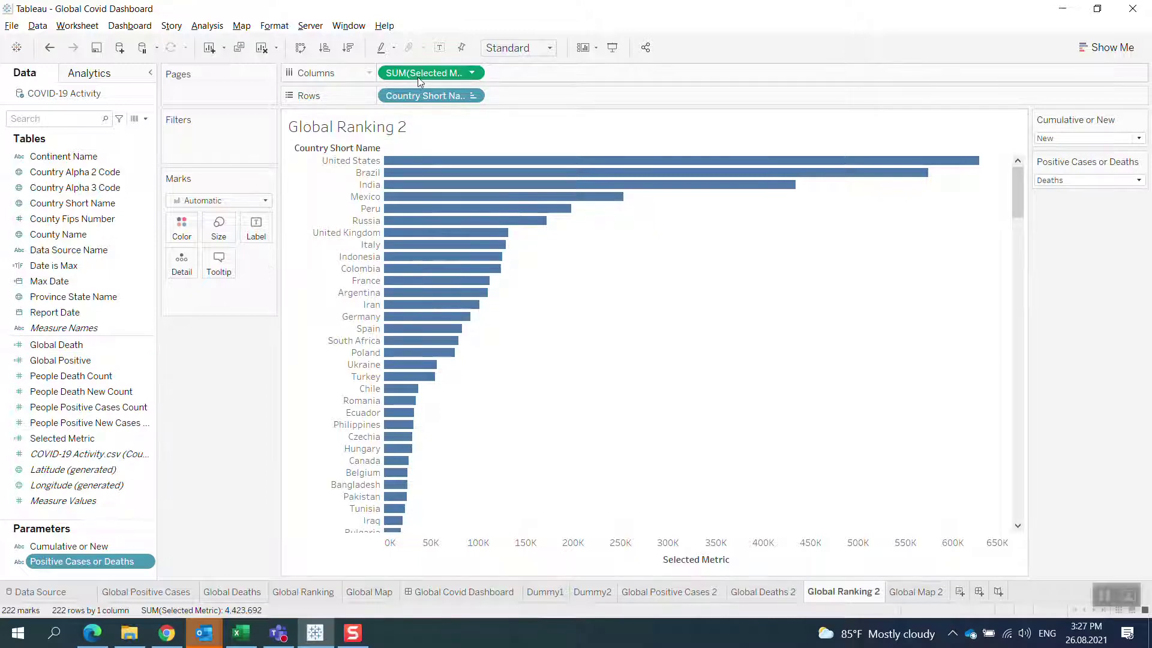
pyautogui.moveTo(418, 77); pyautogui.dragTo(265, 238)
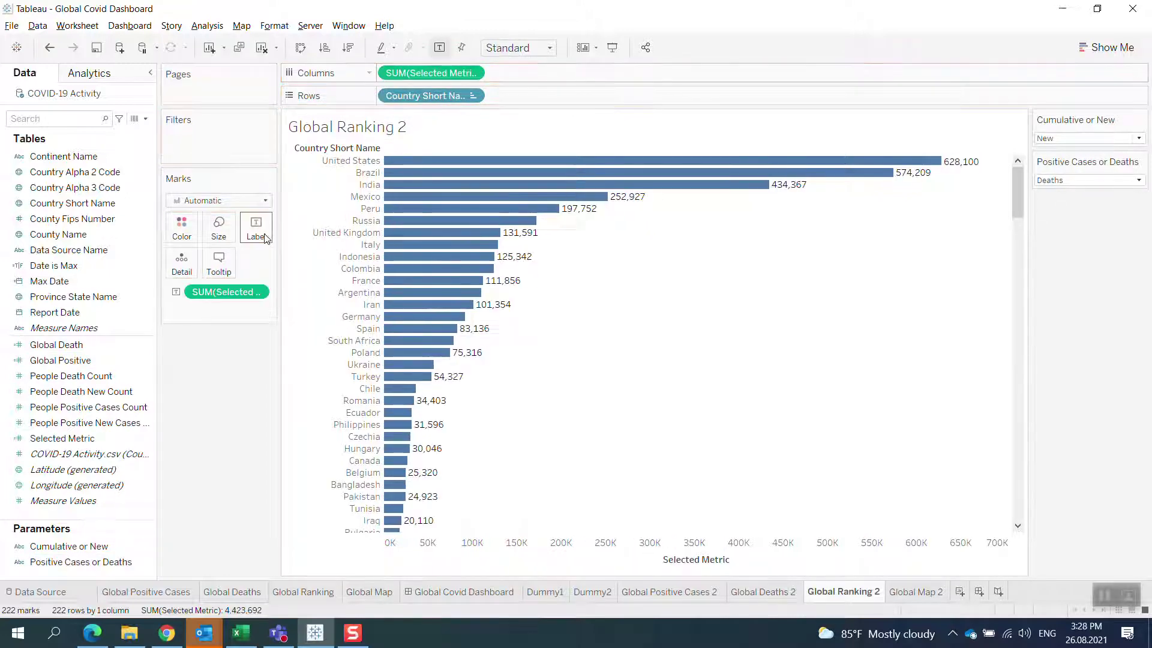
pyautogui.moveTo(451, 298)
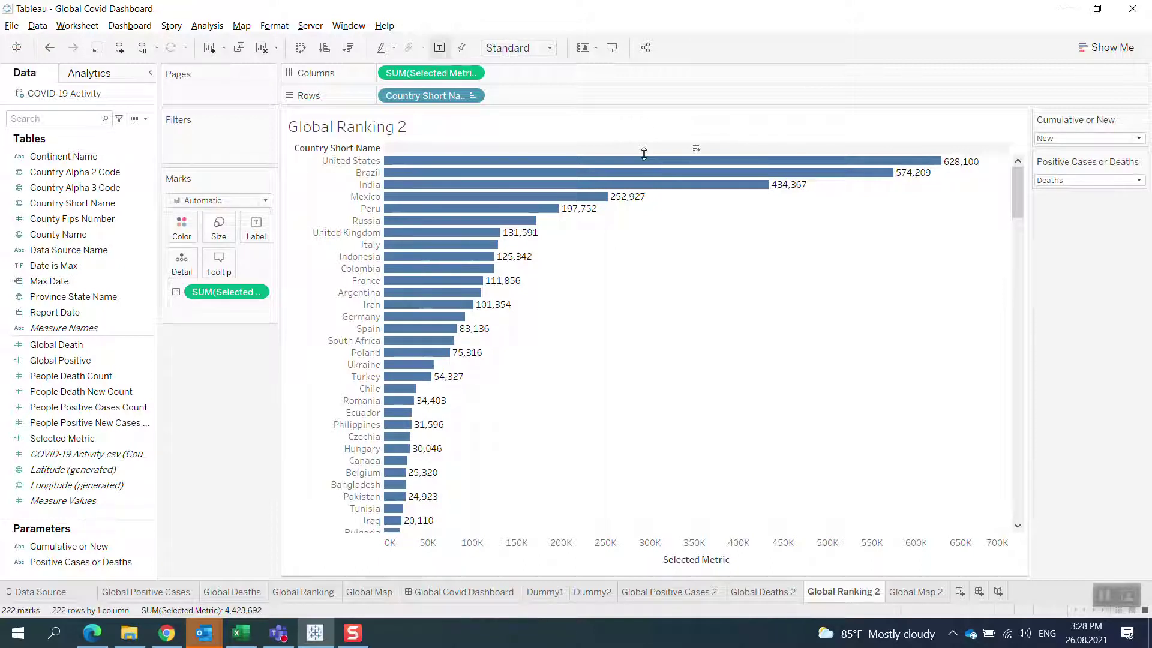
# Examine the formulas of the Max Date and Date is Max calculated fields
pyautogui.click(66, 286)
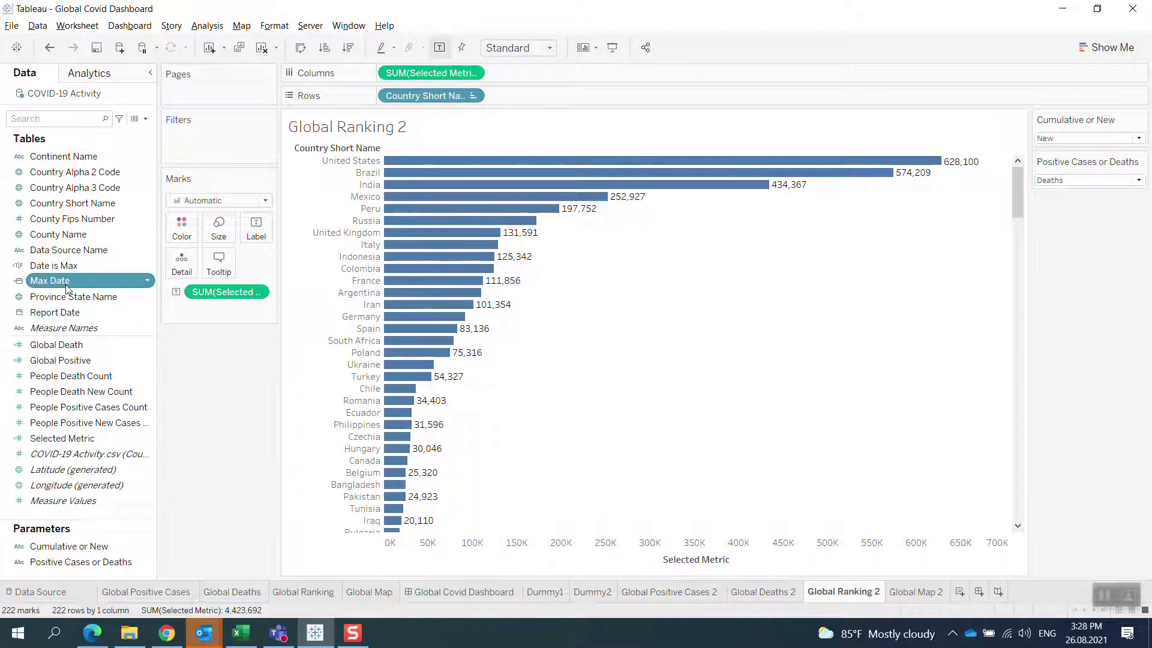
pyautogui.rightClick(65, 287)
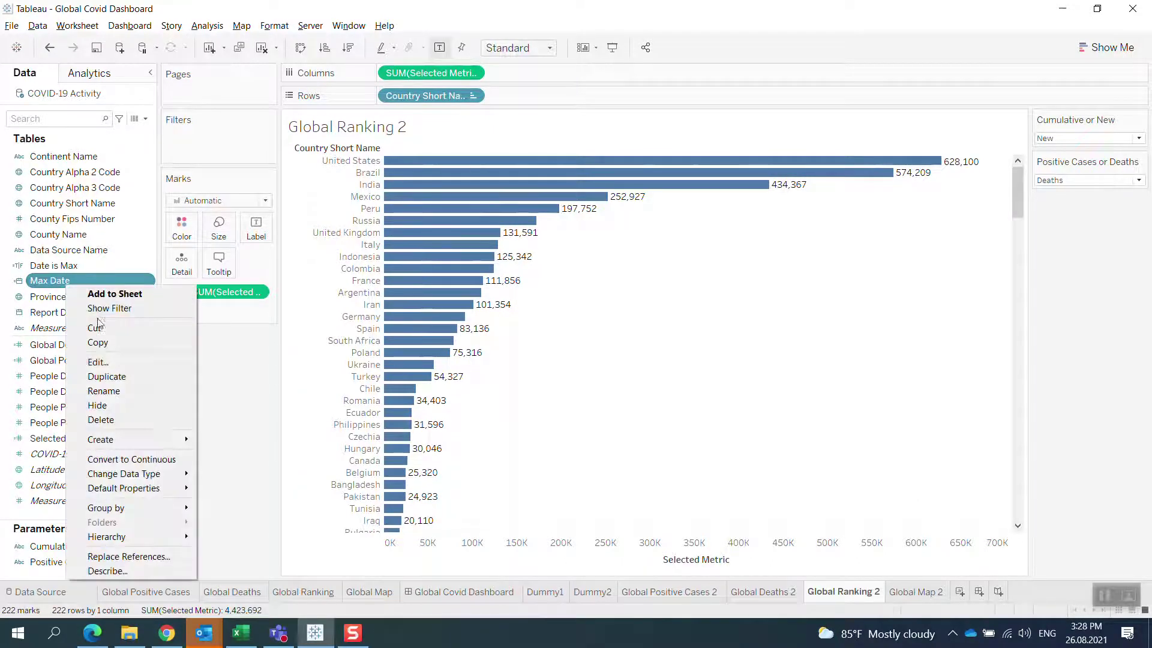
pyautogui.click(106, 360)
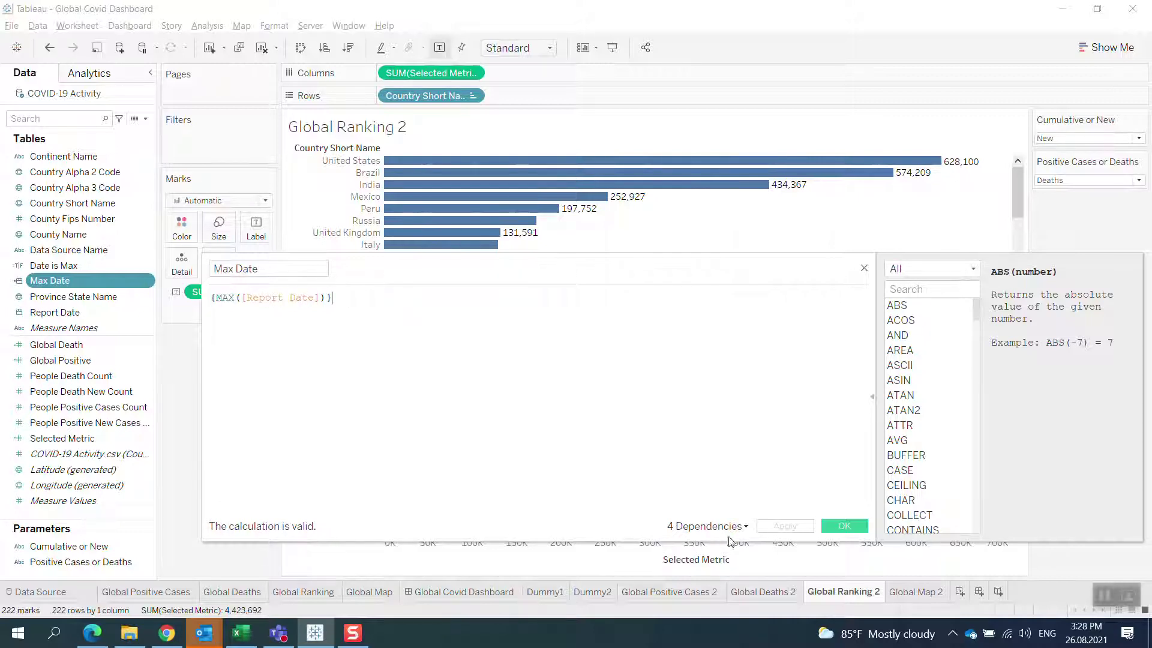
pyautogui.click(843, 526)
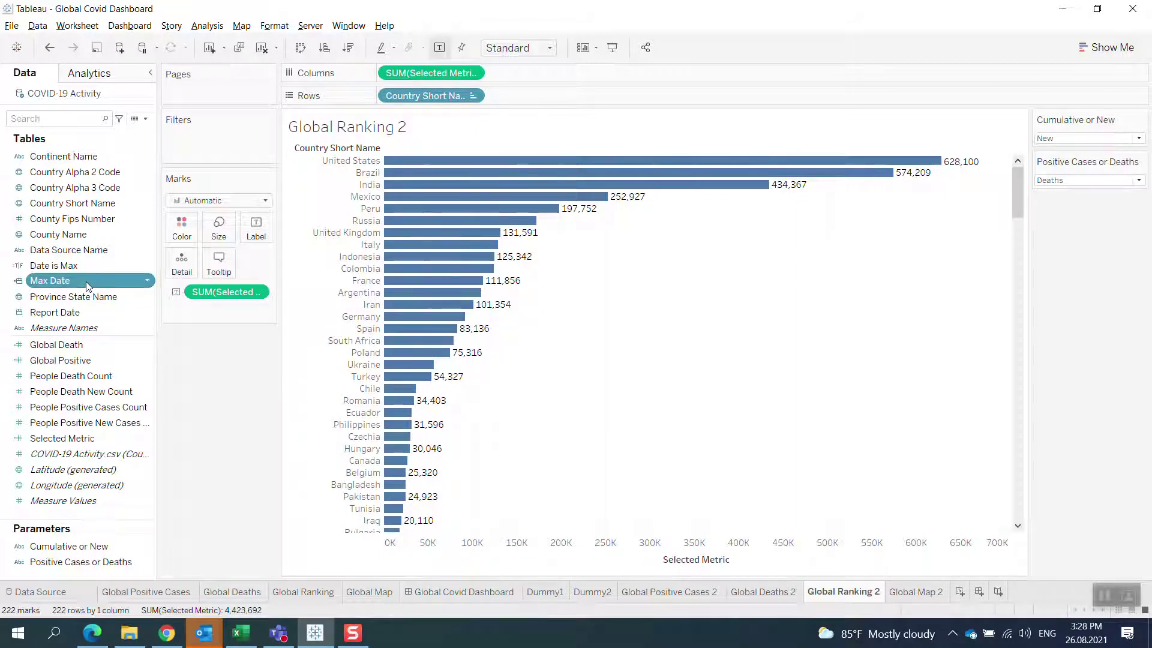
pyautogui.click(70, 268)
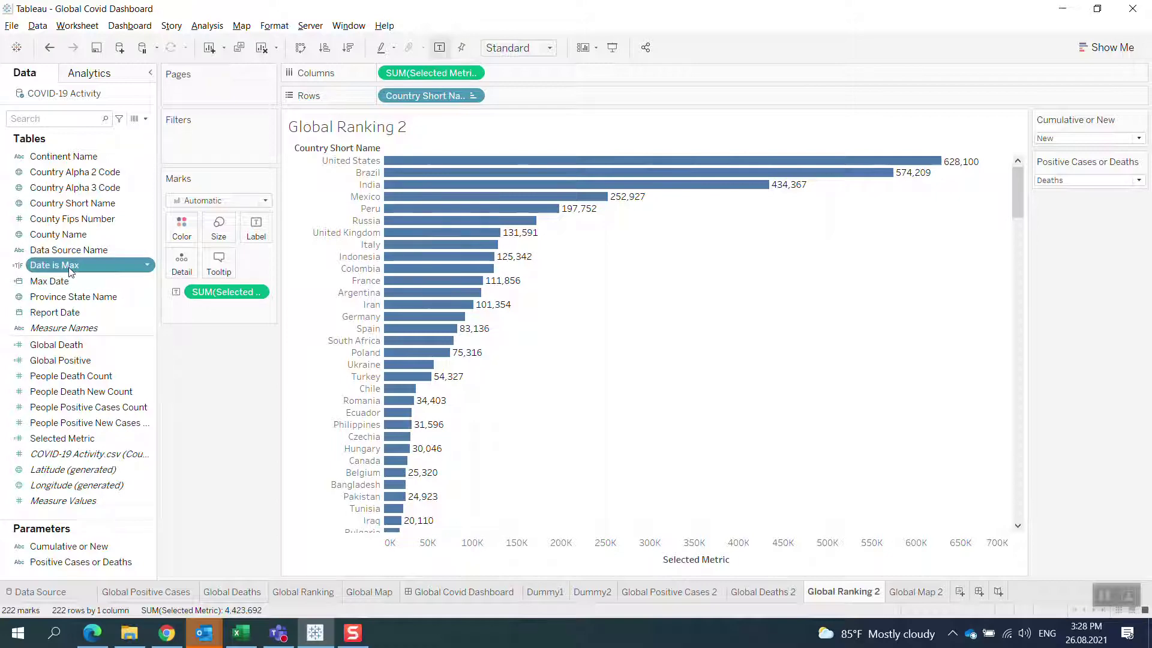
pyautogui.rightClick(69, 269)
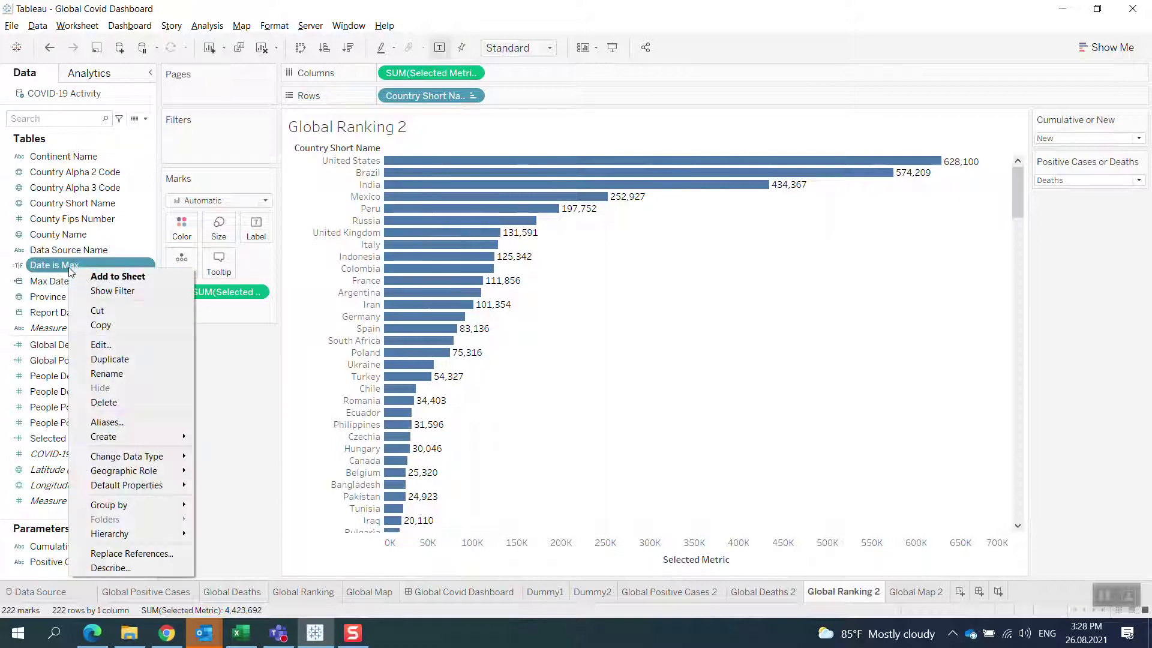
pyautogui.click(102, 344)
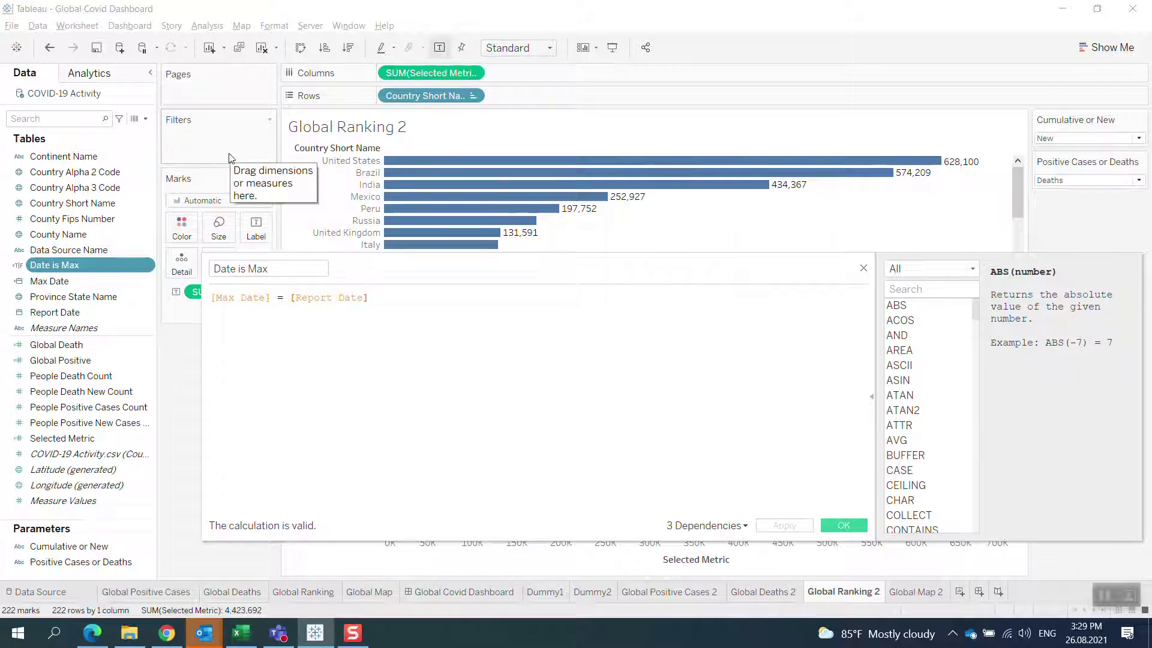
pyautogui.click(851, 526)
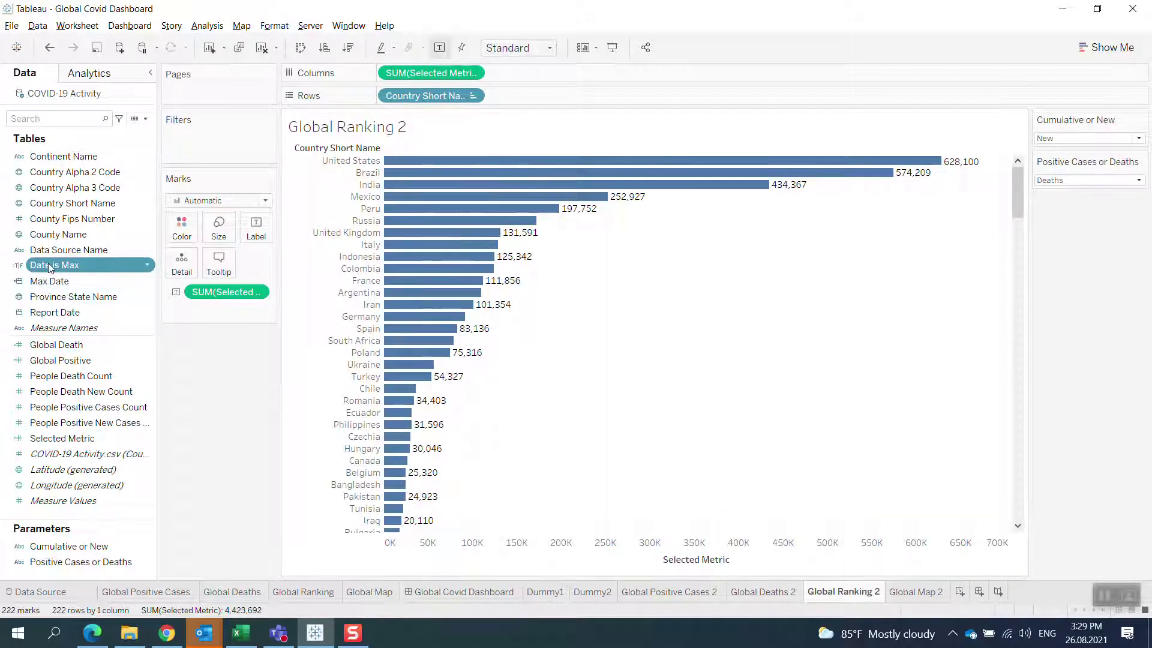
# Filter the ranking to Date is Max True and sort the countries again in descending order of Selected Metric
pyautogui.moveTo(50, 268); pyautogui.dragTo(201, 139)
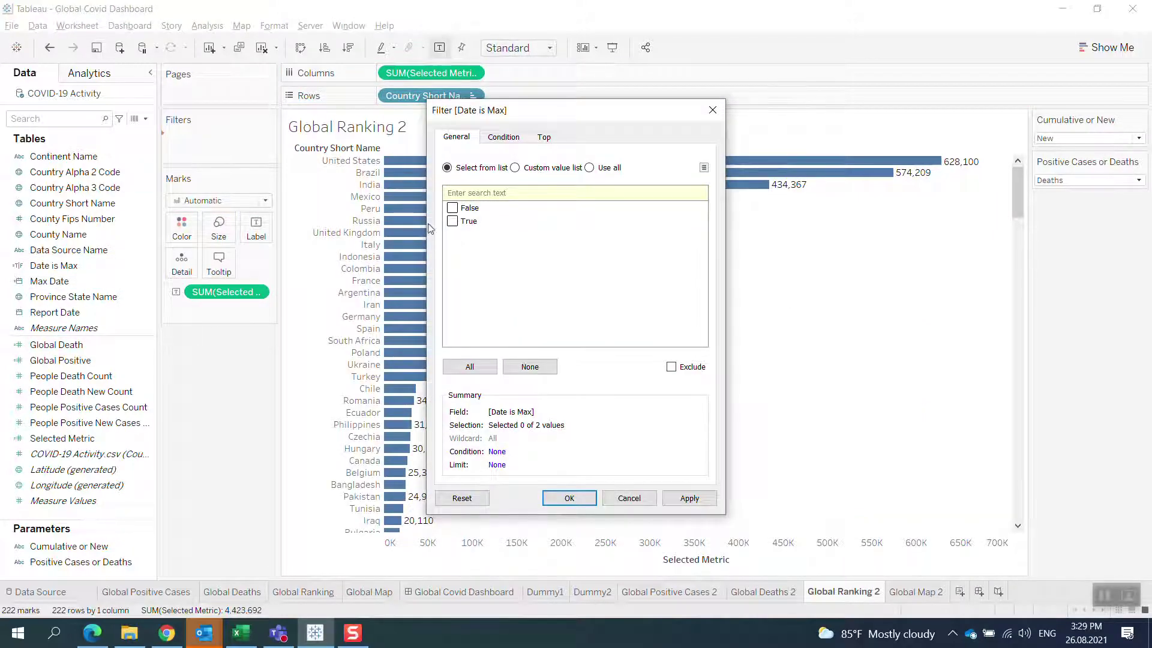
pyautogui.click(561, 499)
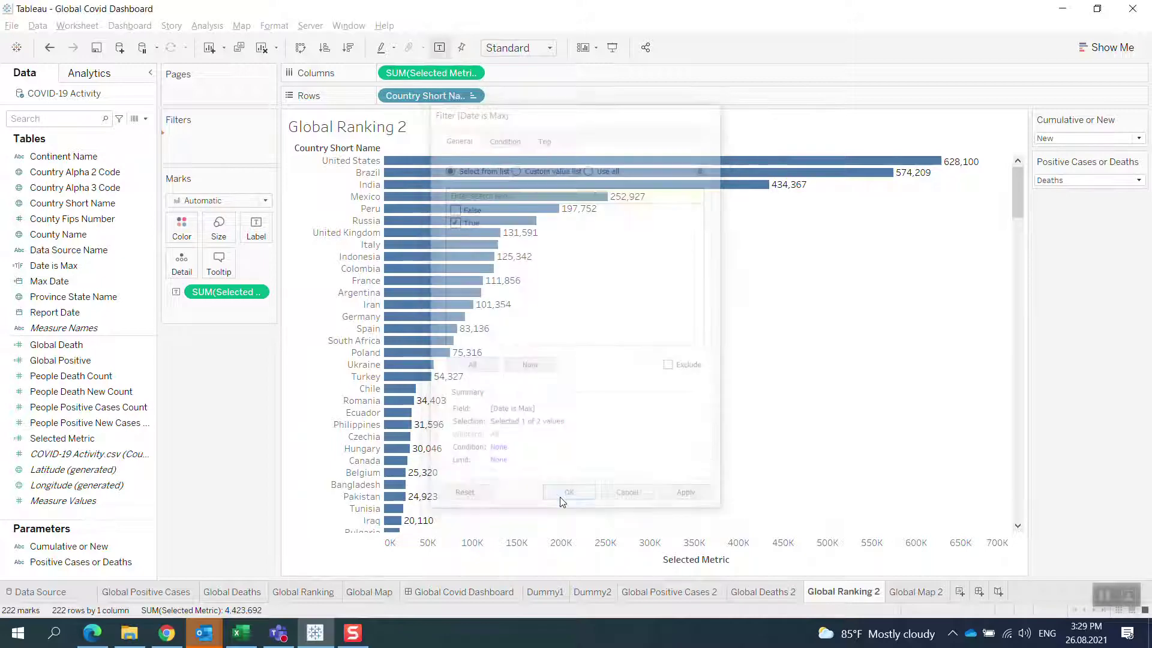
pyautogui.click(473, 73)
pyautogui.click(473, 73)
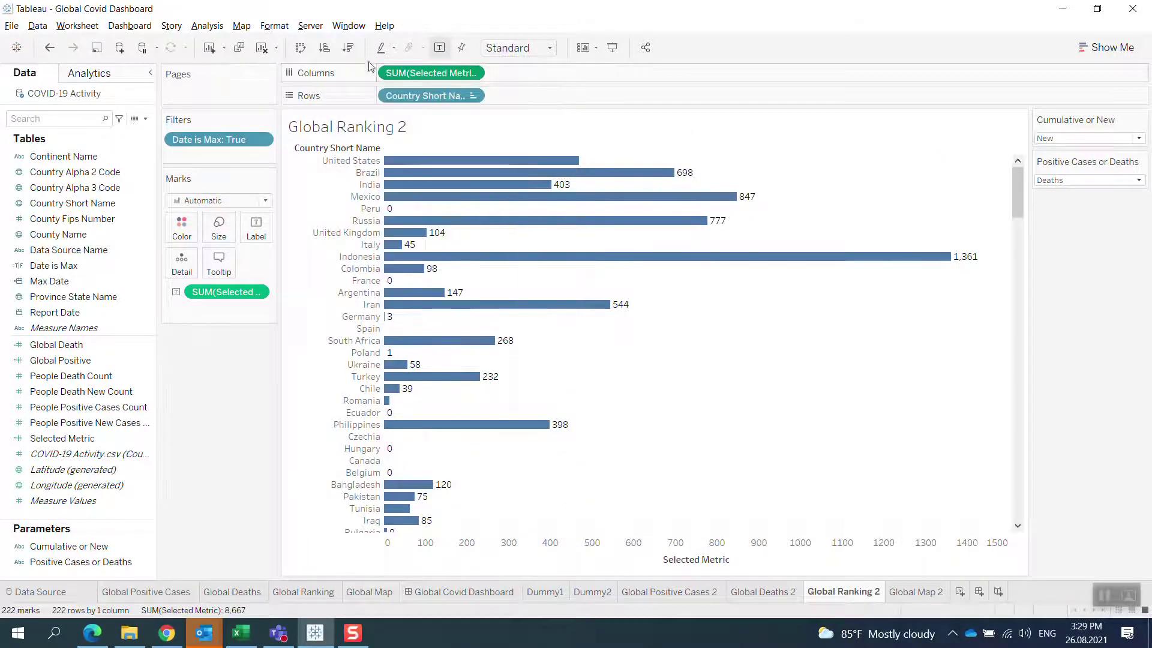
pyautogui.click(356, 52)
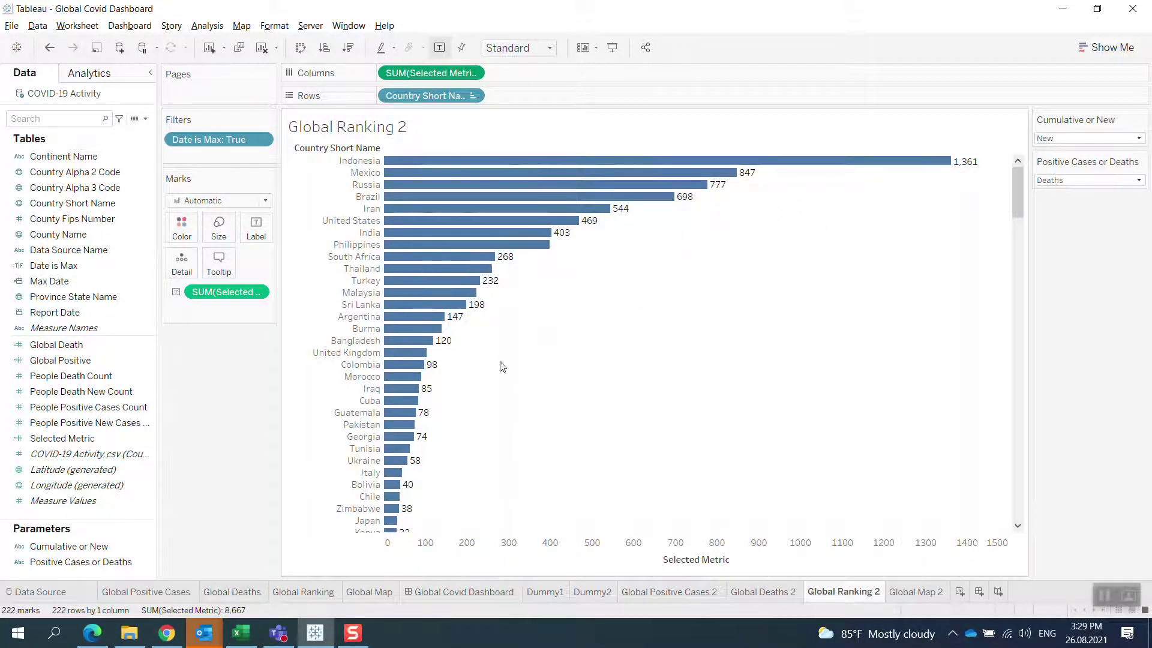
# Set Cumulative or New to Cumulative and change the country sort from manual to the field Selected Metric, aggregated by sum
pyautogui.click(1059, 139)
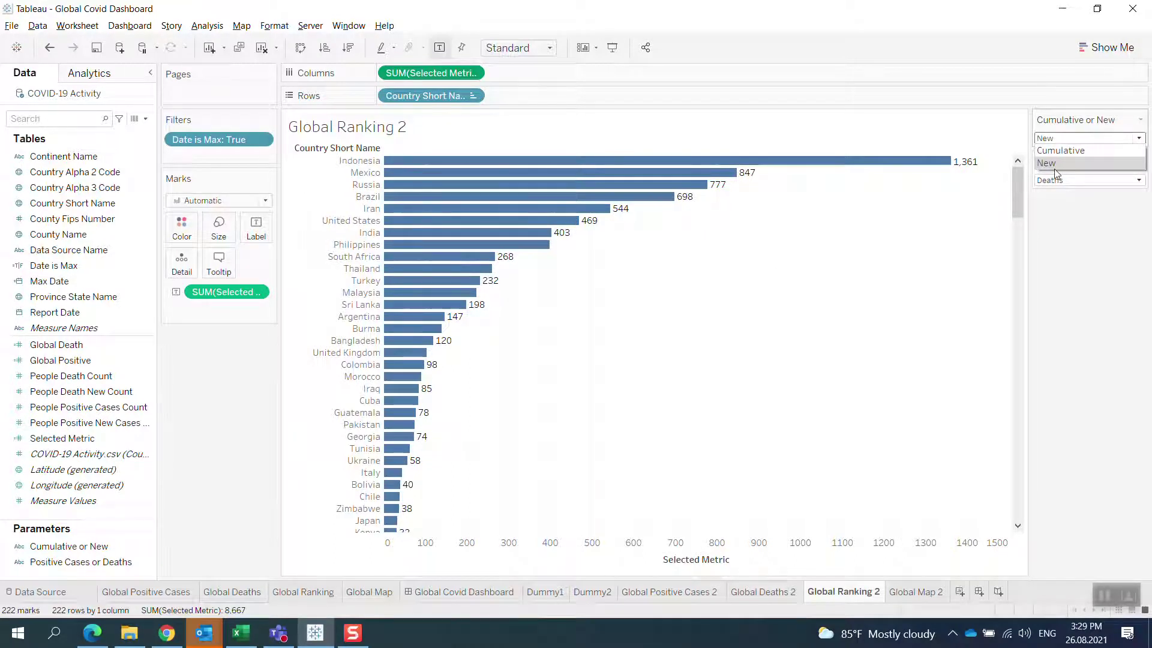
pyautogui.click(1059, 151)
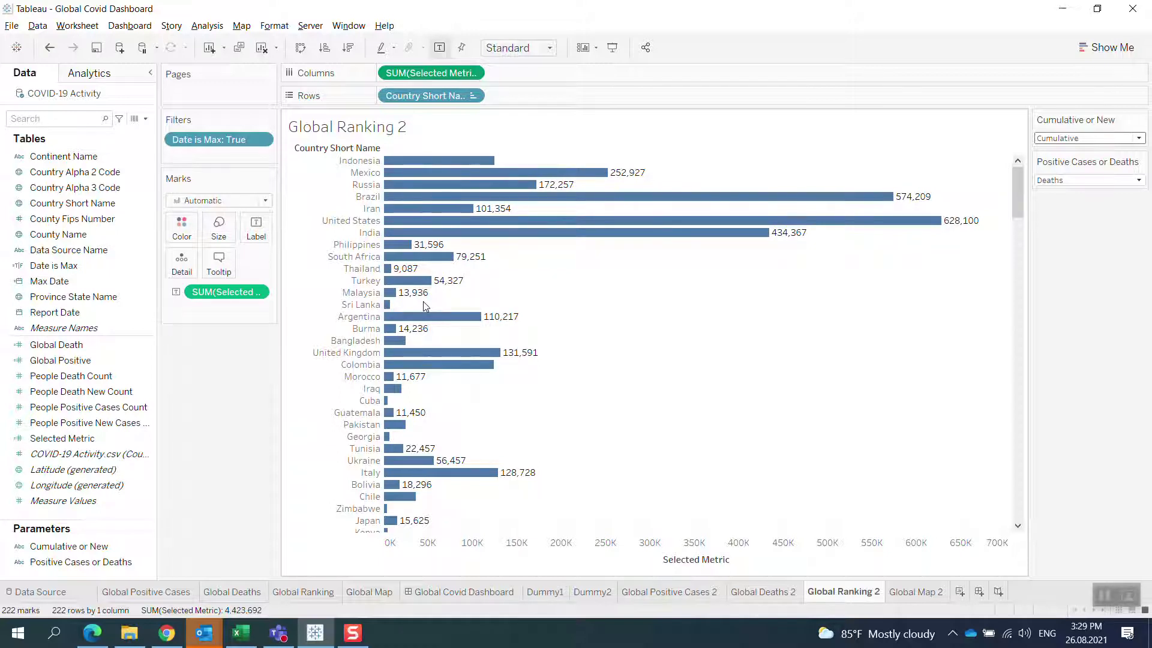
pyautogui.click(472, 97)
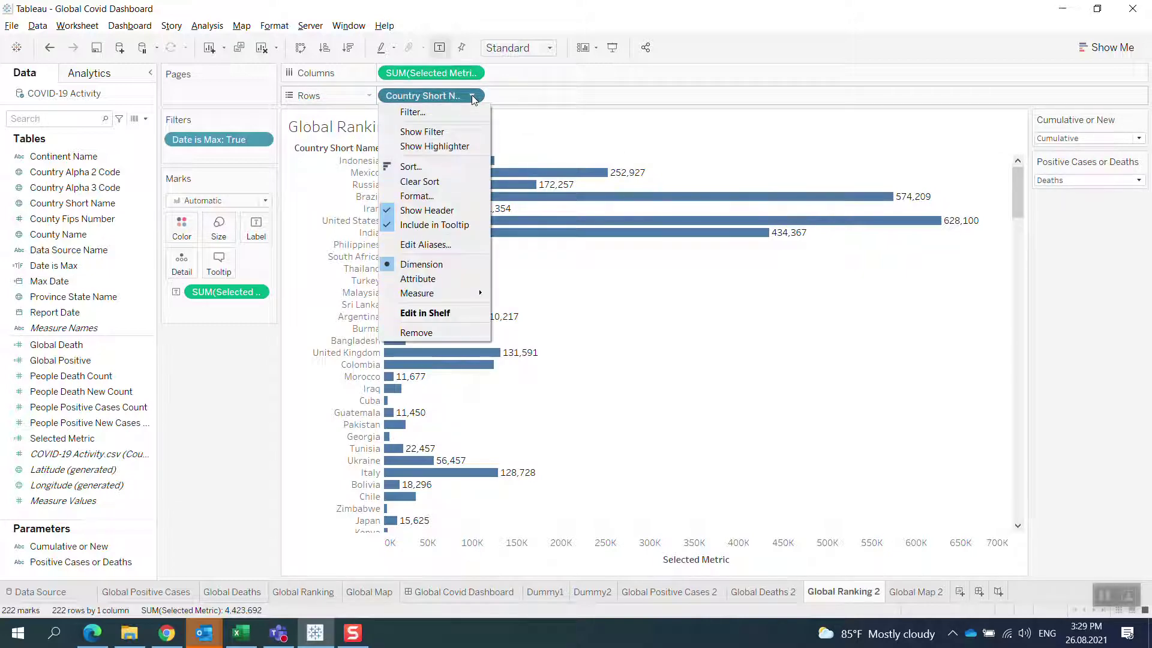
pyautogui.click(439, 165)
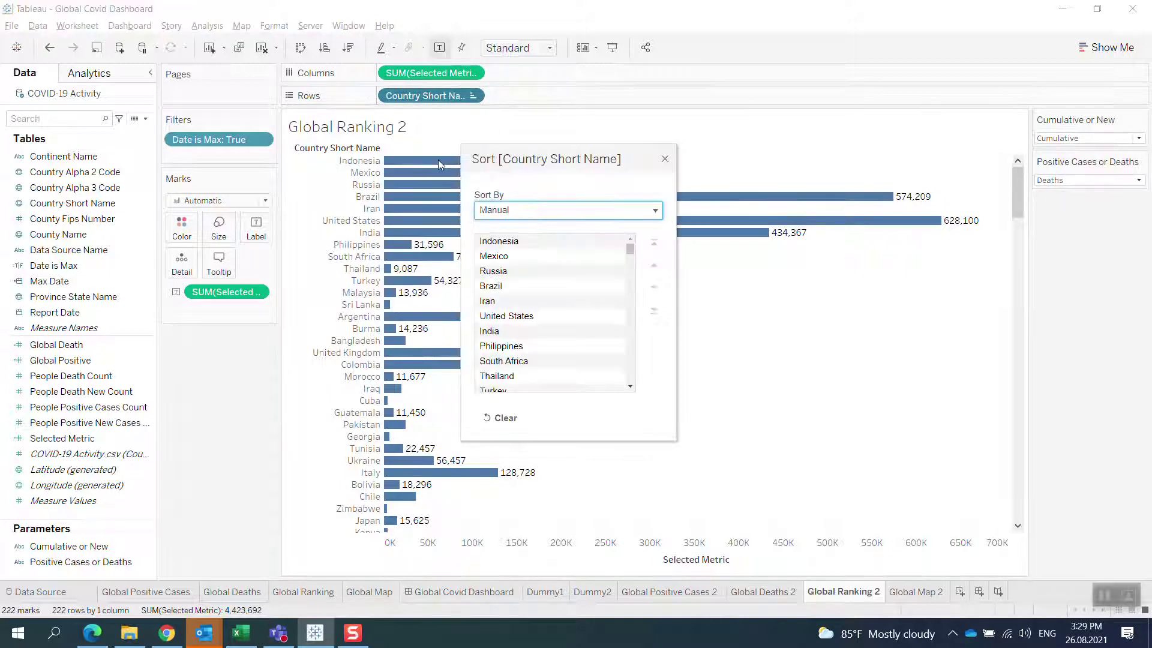
pyautogui.click(602, 217)
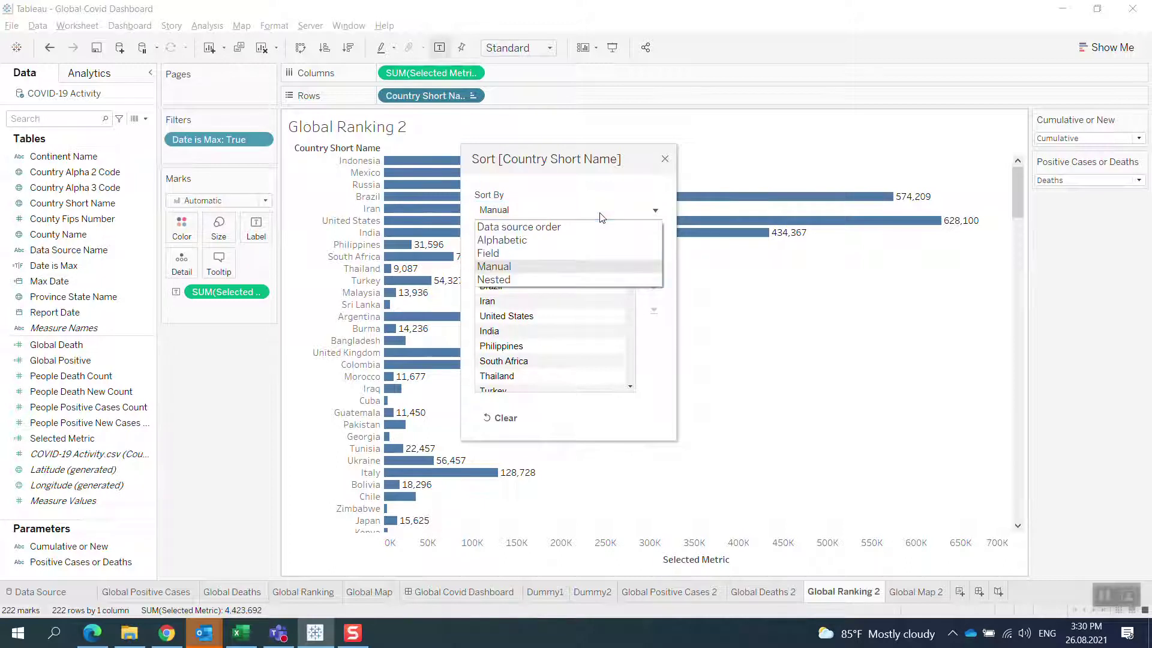
pyautogui.click(553, 252)
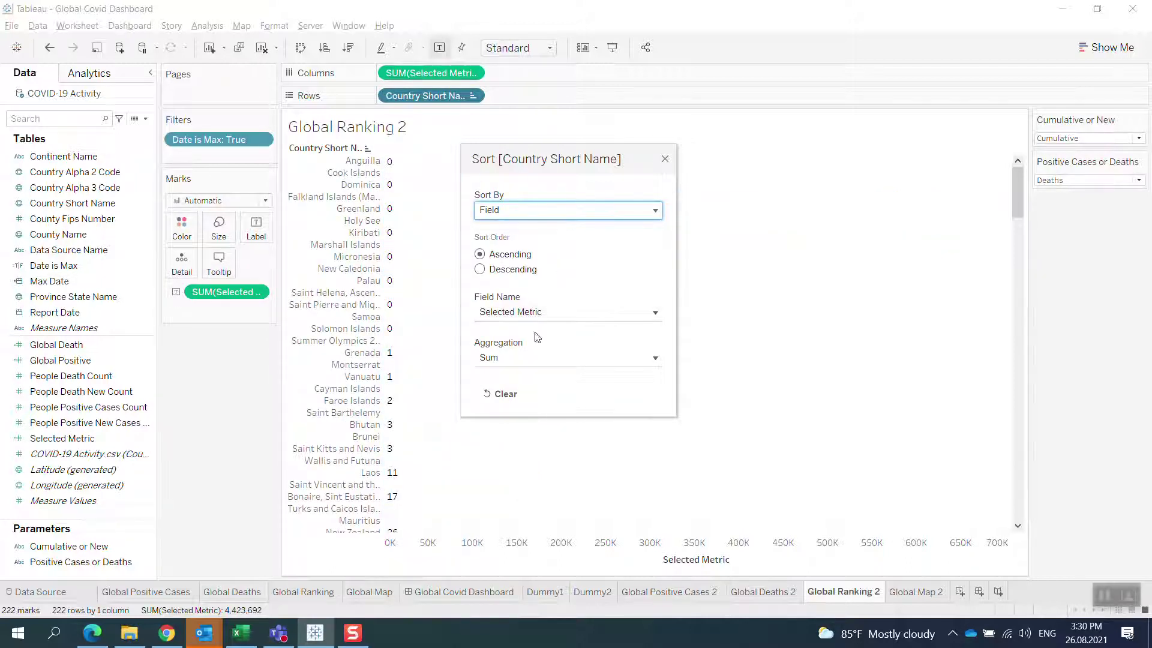
pyautogui.click(664, 160)
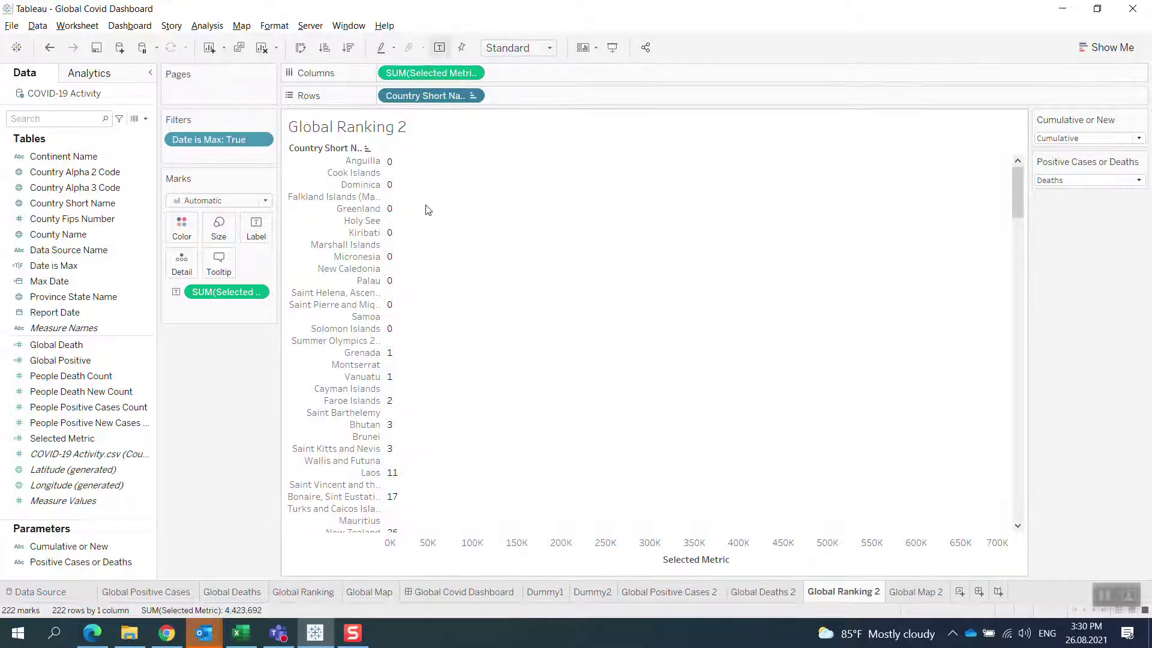
# Change the sort order of Country Short Name by Selected Metric to descending
pyautogui.scroll(-10, 426, 290)
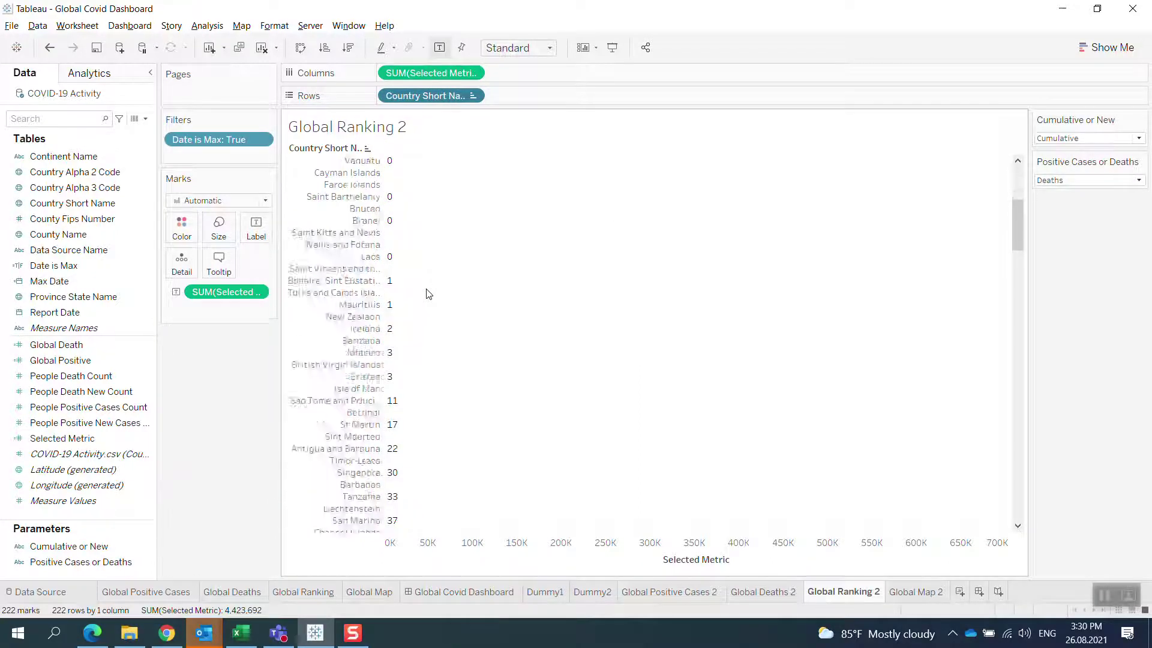
pyautogui.click(472, 95)
pyautogui.click(428, 166)
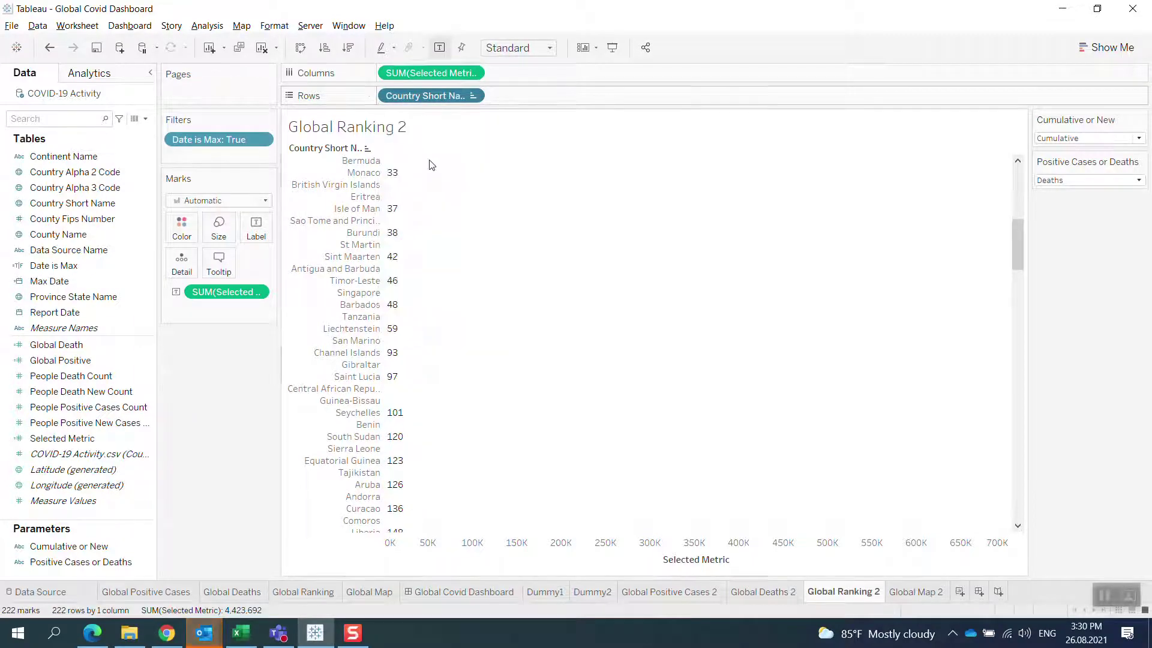
pyautogui.click(511, 280)
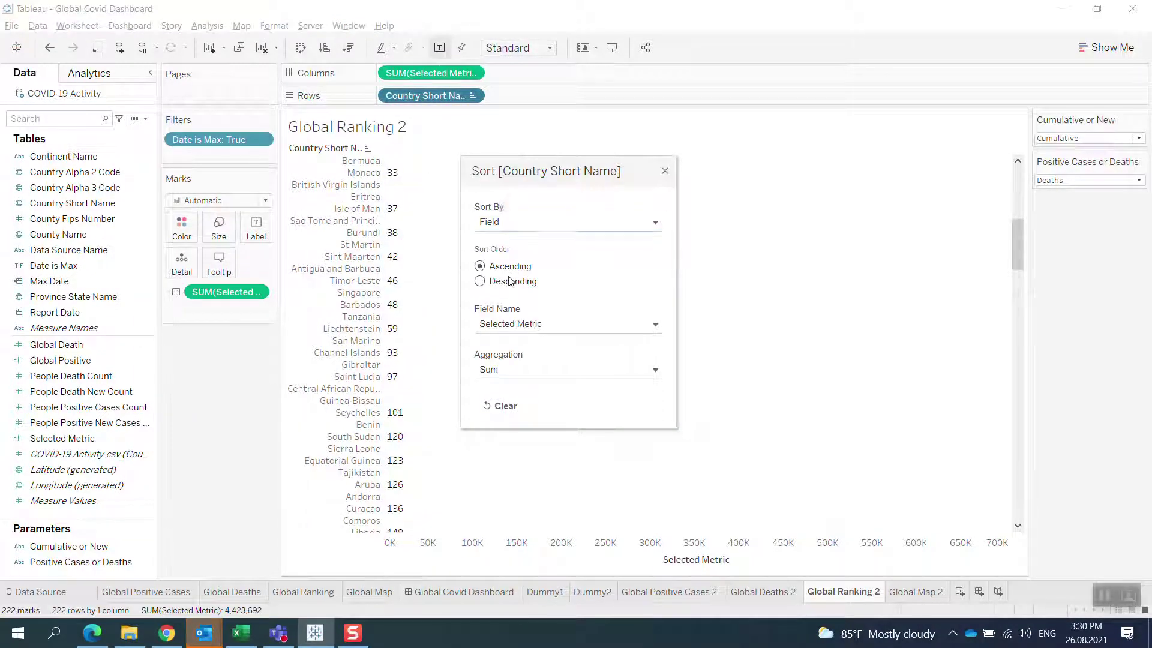
pyautogui.click(664, 172)
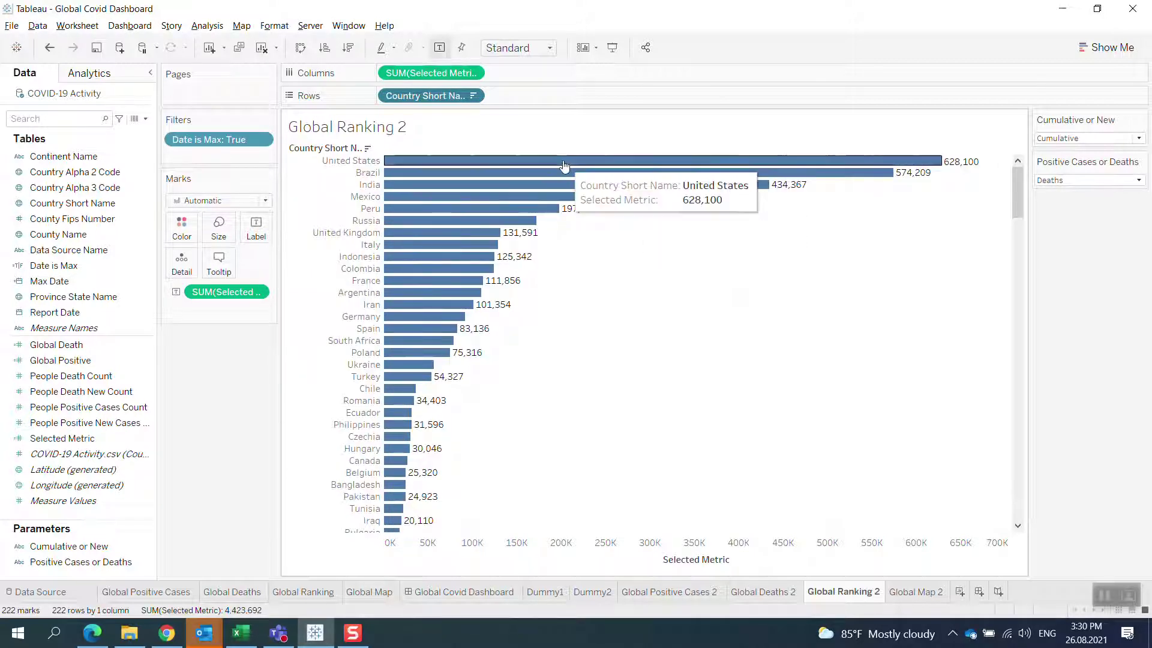
# Switch Cumulative or New to New and check the order of the countries in the ranking
pyautogui.click(1066, 139)
pyautogui.click(1061, 158)
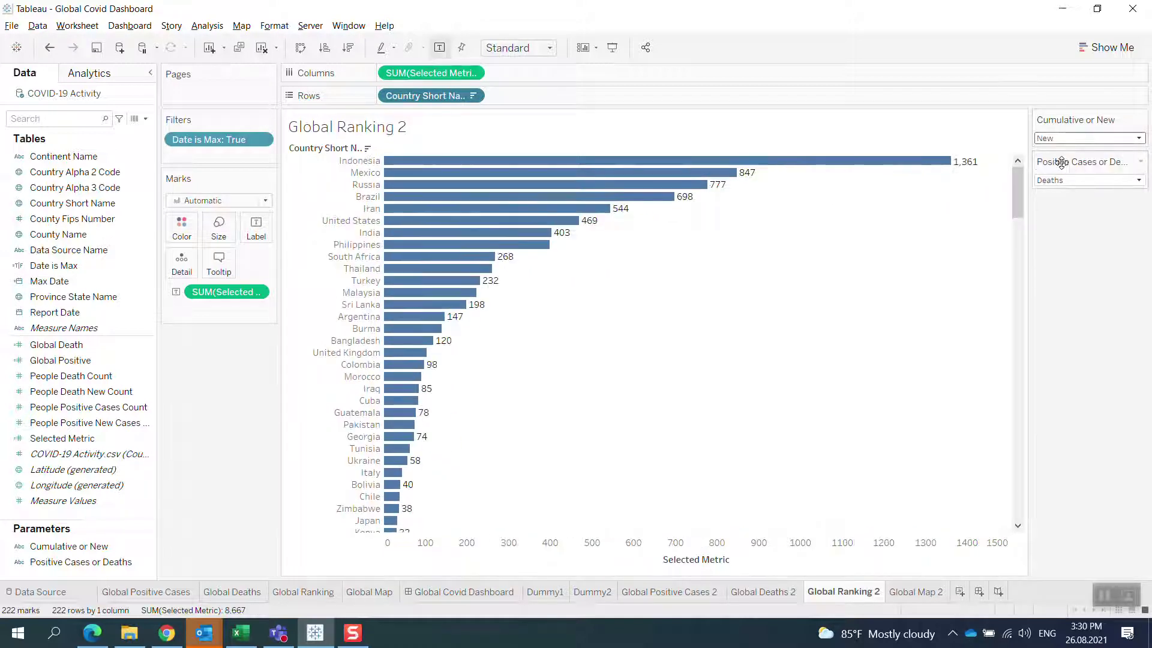
pyautogui.moveTo(560, 176)
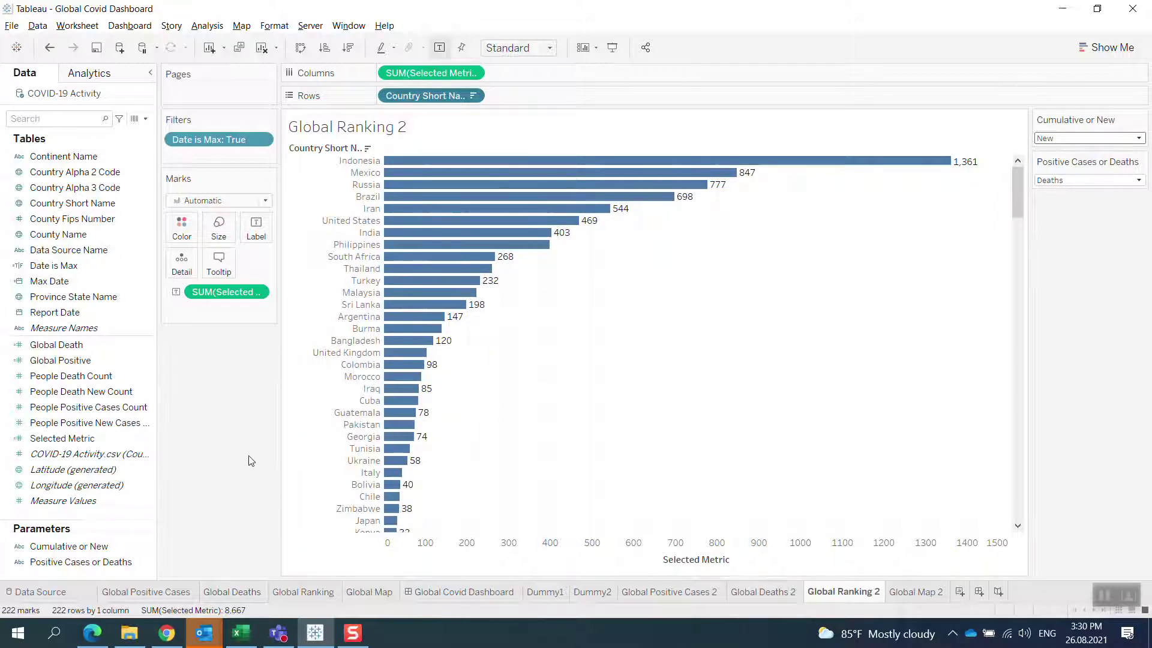
# Review the original Global Positive Cases, Global Deaths, Global Ranking and Global Map sheets
pyautogui.click(171, 593)
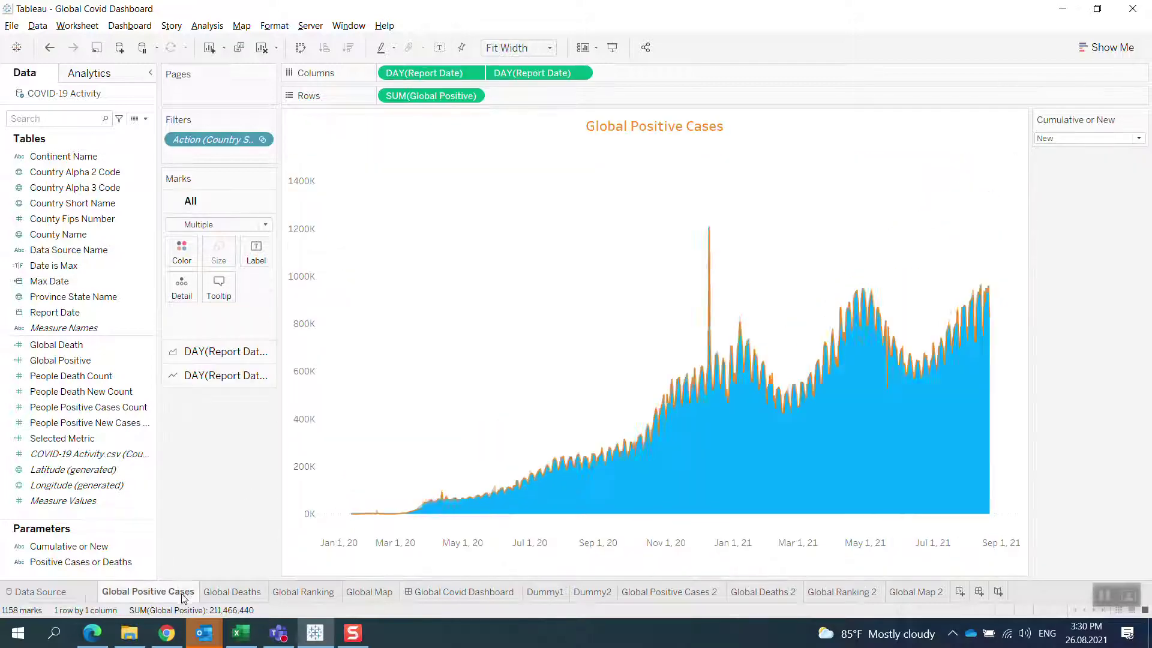
pyautogui.click(243, 593)
pyautogui.click(303, 592)
pyautogui.click(369, 592)
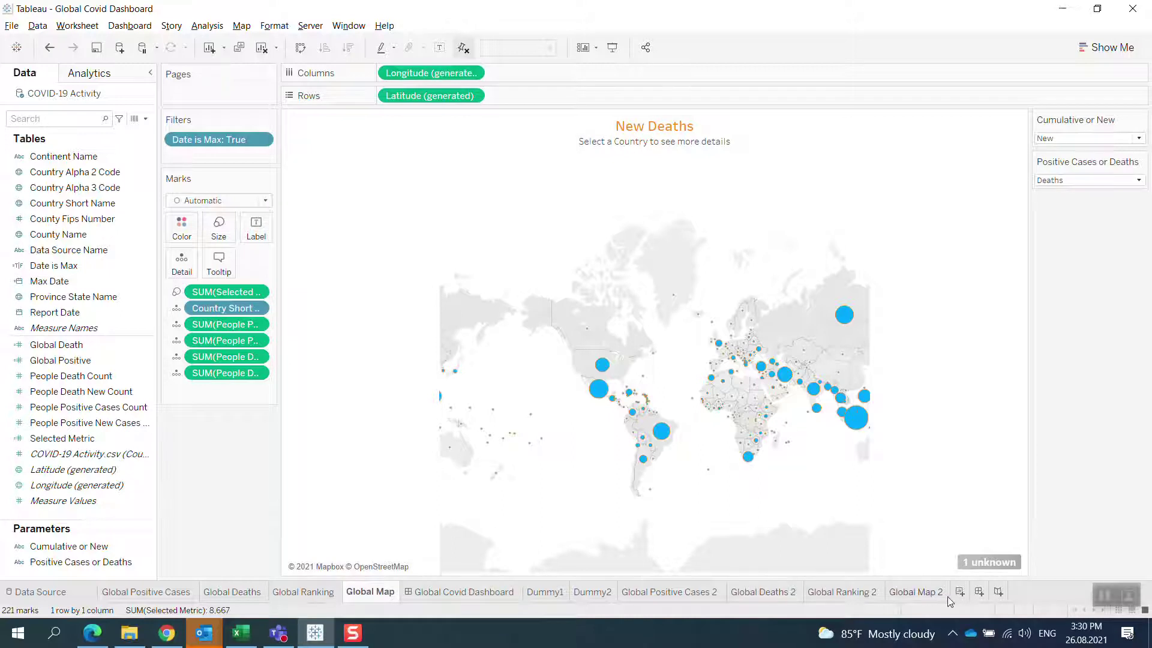
# On the Global Map 2 sheet, build a symbol map from Country Short Name
pyautogui.click(926, 592)
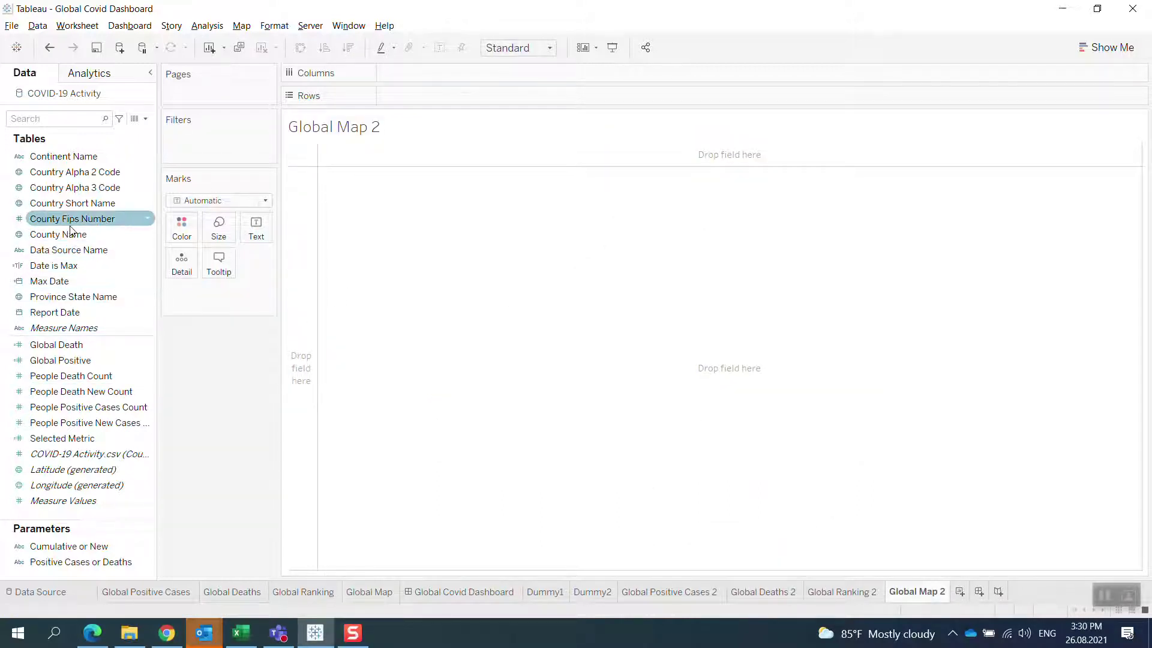
pyautogui.moveTo(72, 203); pyautogui.dragTo(423, 98)
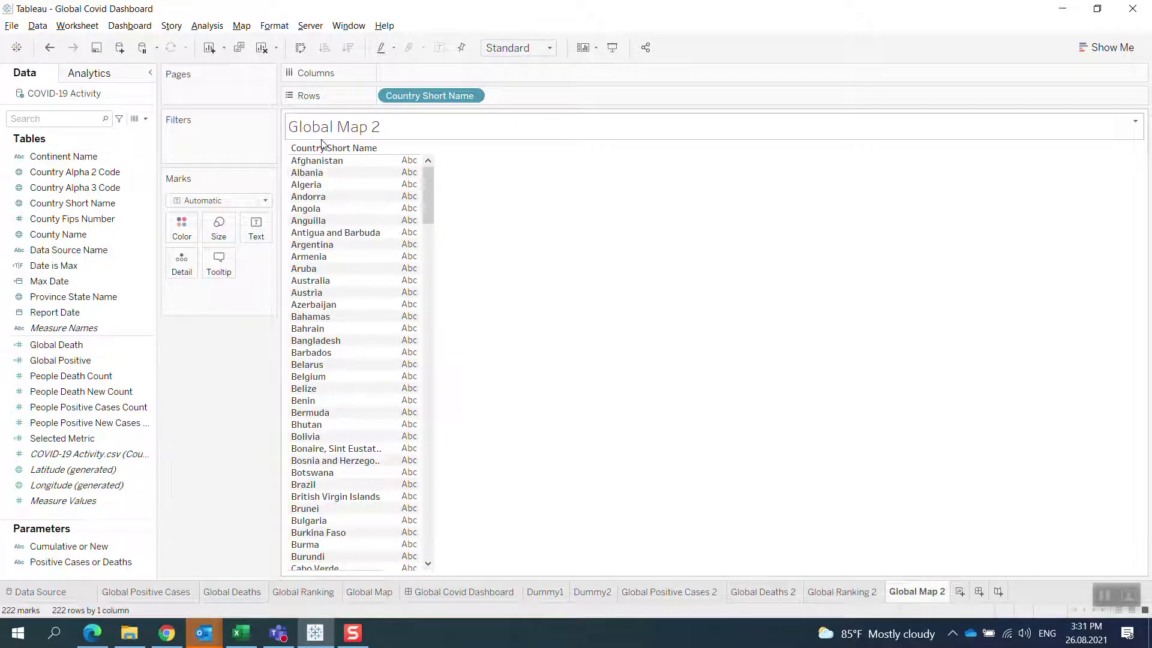
pyautogui.click(1096, 49)
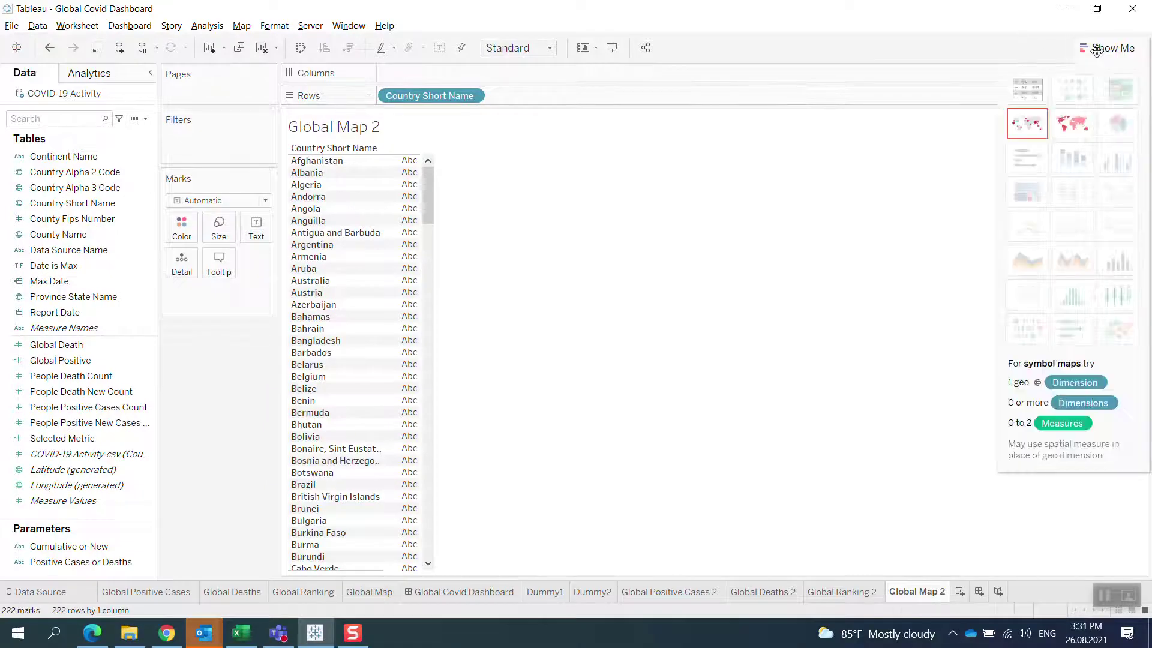
pyautogui.click(1073, 131)
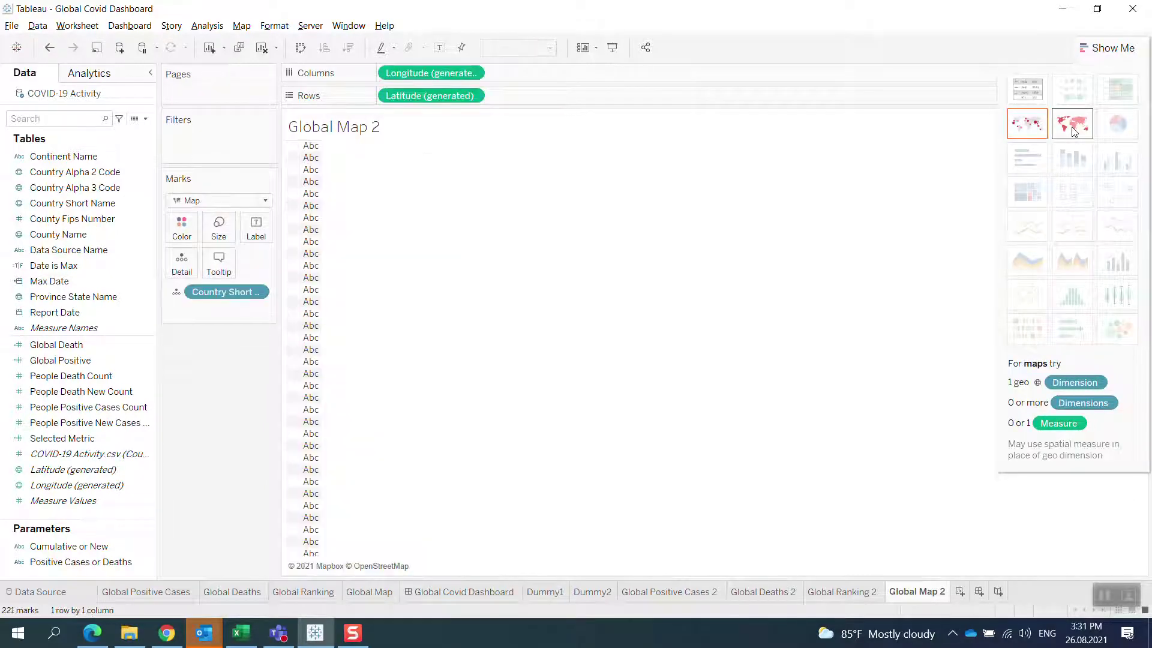
pyautogui.click(1036, 137)
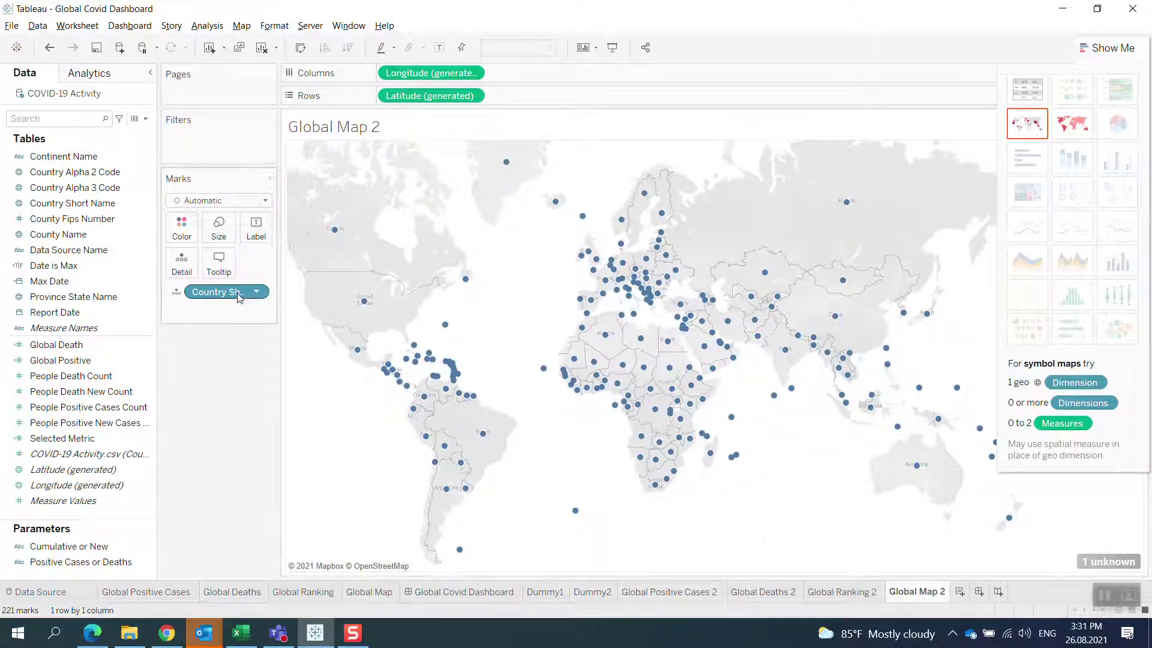
# Size the country symbols on the map by the sum of Selected Metric and hide the chart type suggestions
pyautogui.moveTo(238, 298)
pyautogui.mouseDown()
pyautogui.moveTo(246, 280)
pyautogui.moveTo(242, 298)
pyautogui.mouseUp()
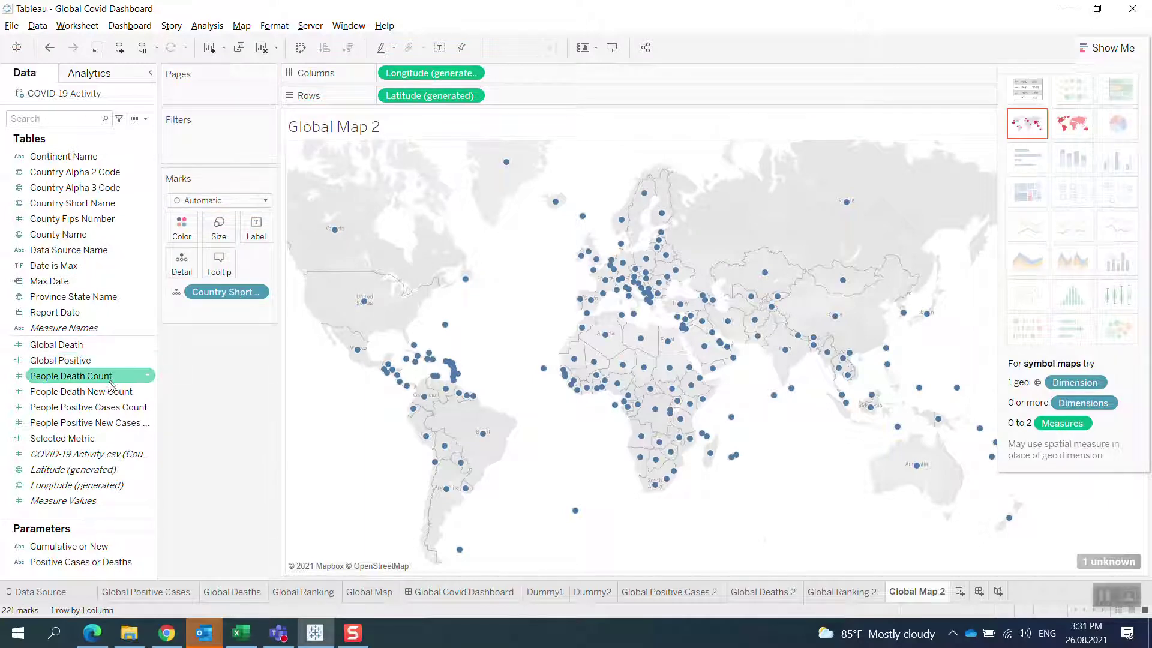
pyautogui.moveTo(89, 437); pyautogui.dragTo(229, 232)
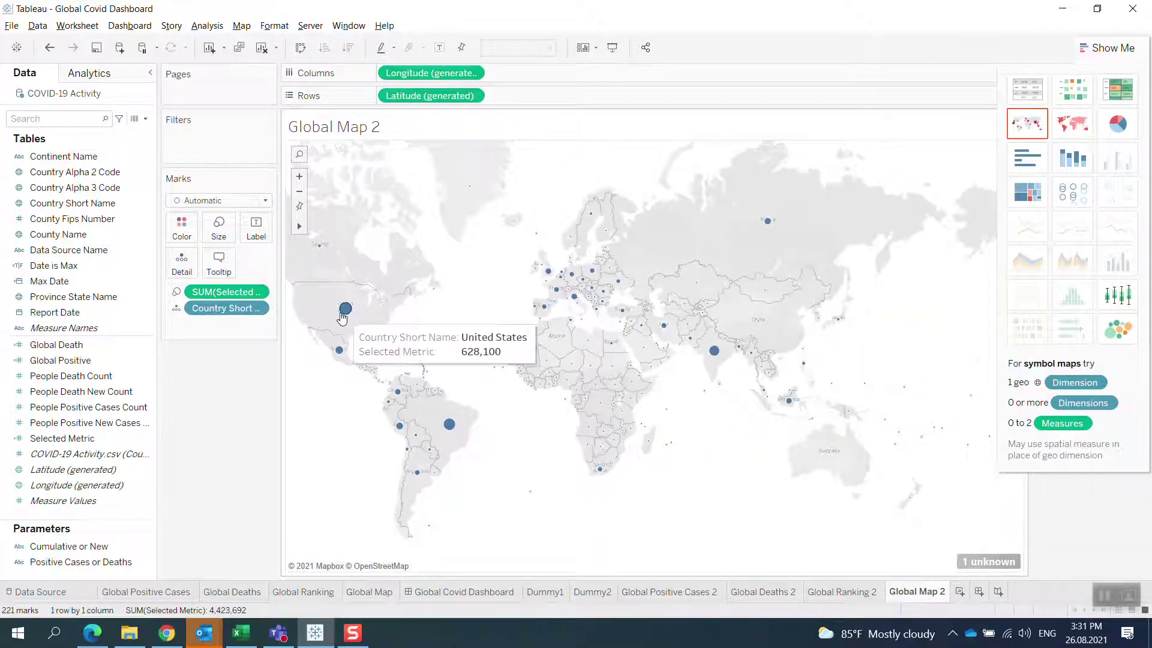
pyautogui.click(1109, 49)
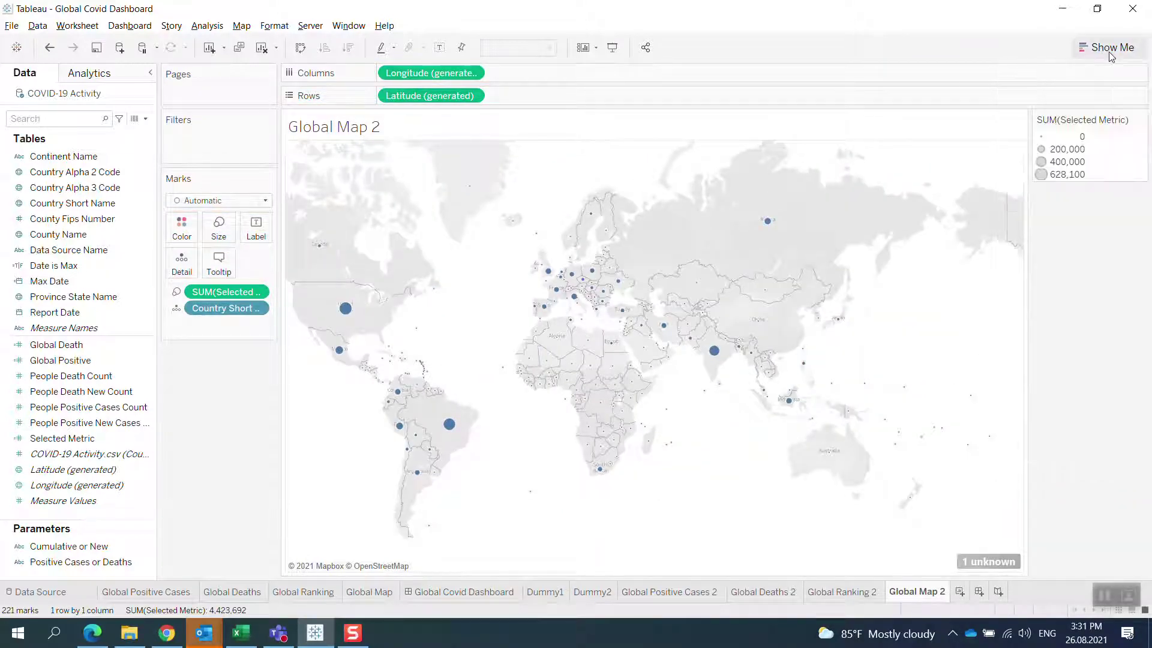
# Show the controls for the Cumulative or New and Positive Cases or Deaths parameters on the Global Map 2 sheet
pyautogui.rightClick(106, 546)
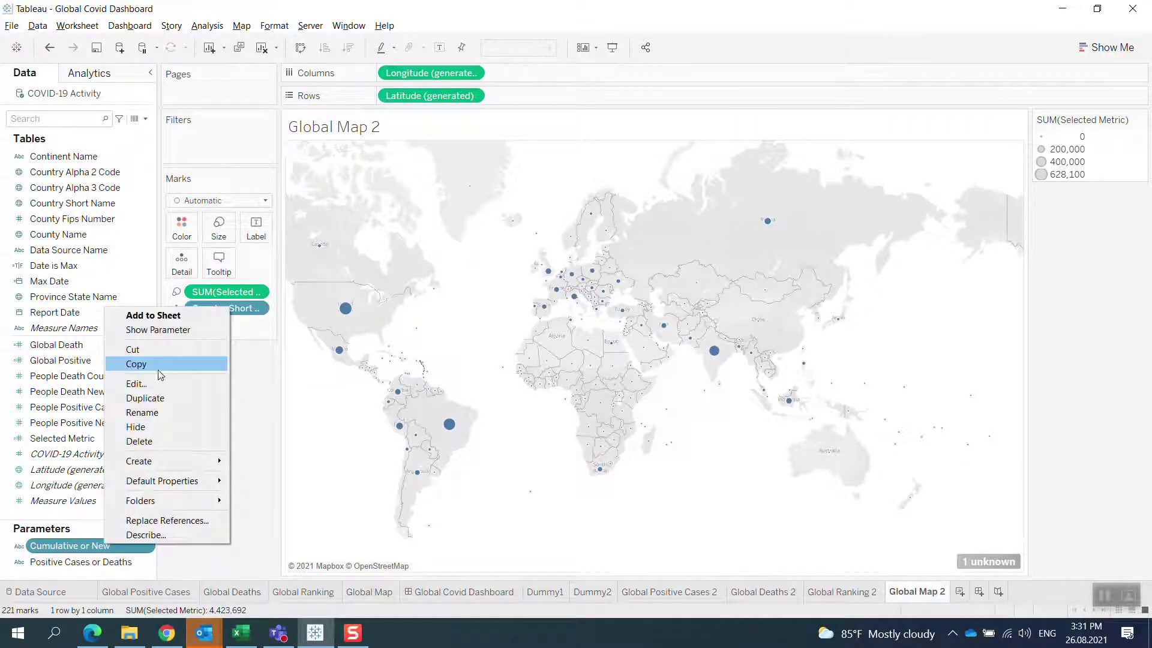
pyautogui.click(157, 329)
pyautogui.click(72, 561)
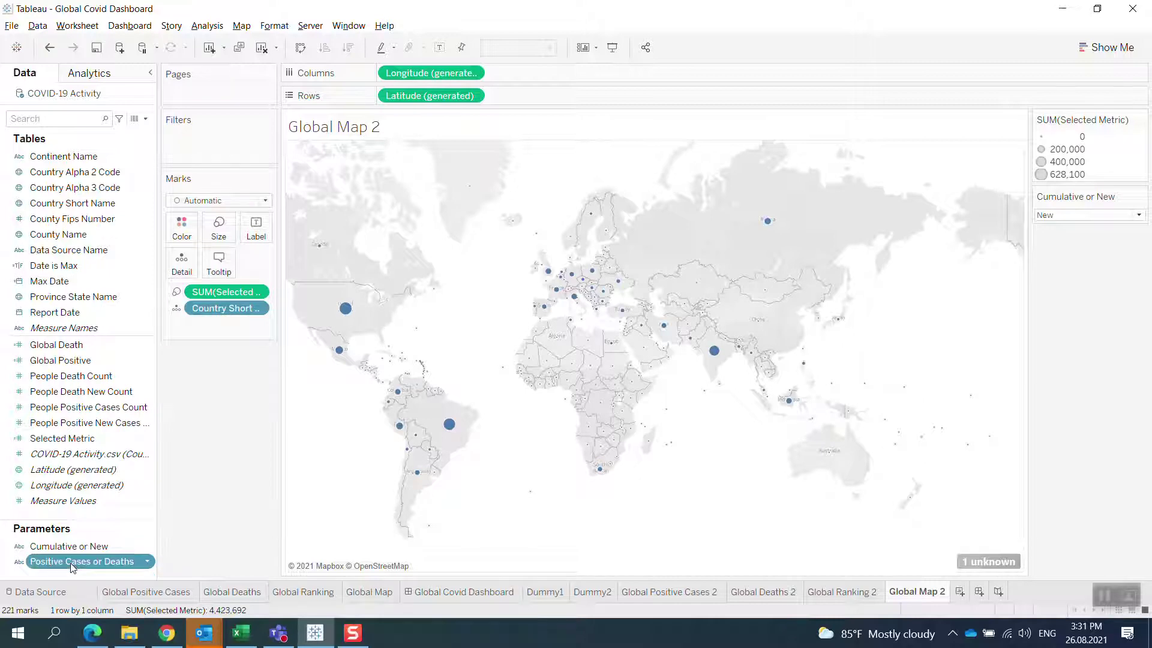
pyautogui.rightClick(72, 561)
pyautogui.click(155, 350)
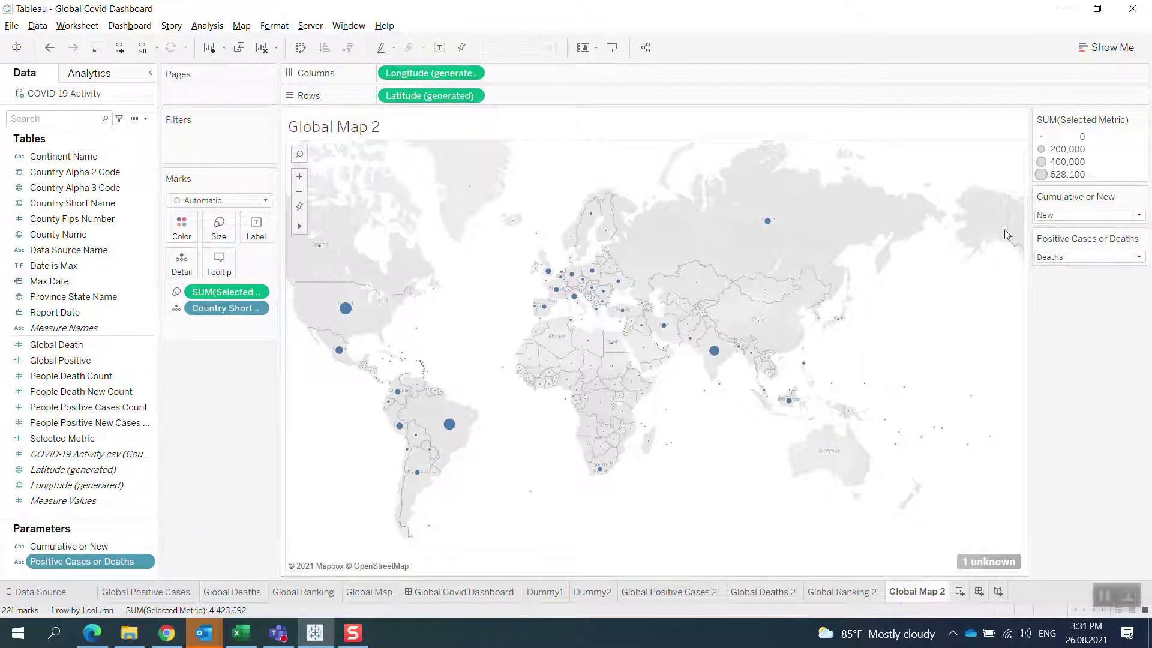
# Set the map's parameters to Cumulative and Positive Cases, and enlarge the country symbols to about the middle of the size range
pyautogui.click(1061, 215)
pyautogui.click(1061, 231)
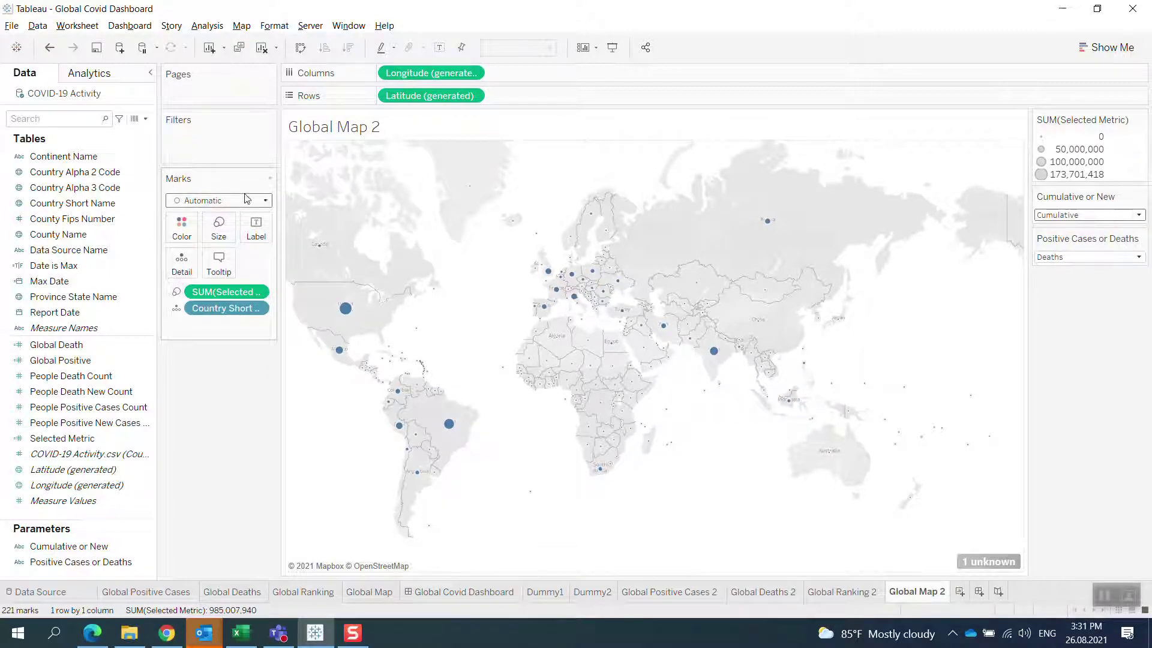
pyautogui.click(218, 228)
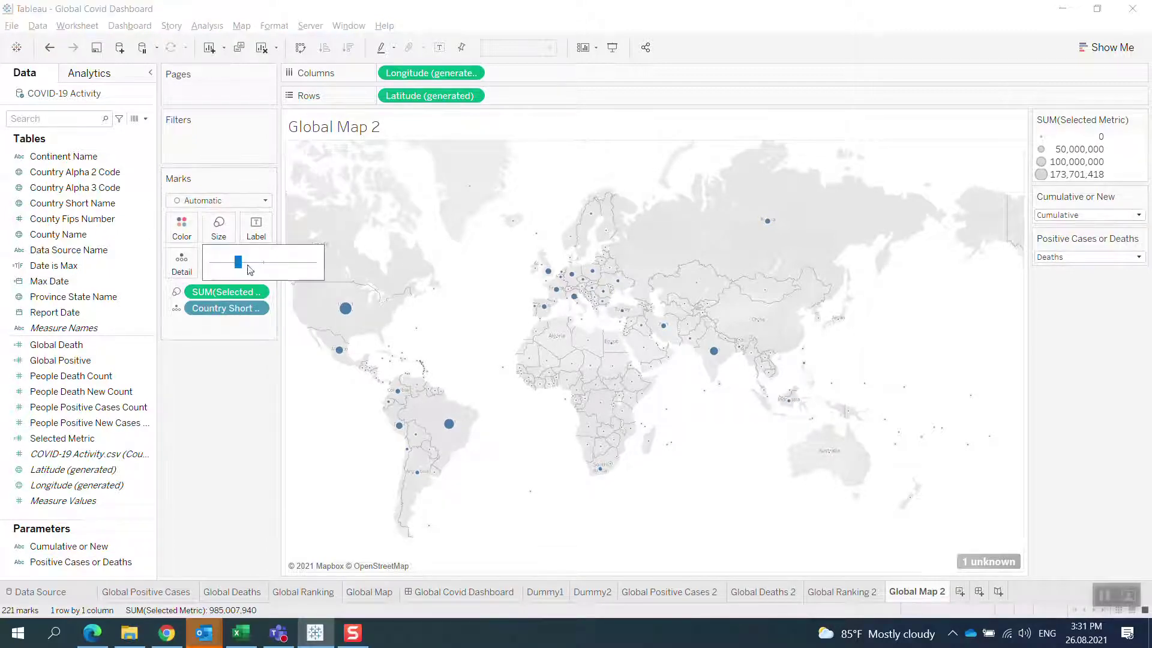
pyautogui.moveTo(238, 262); pyautogui.dragTo(267, 262)
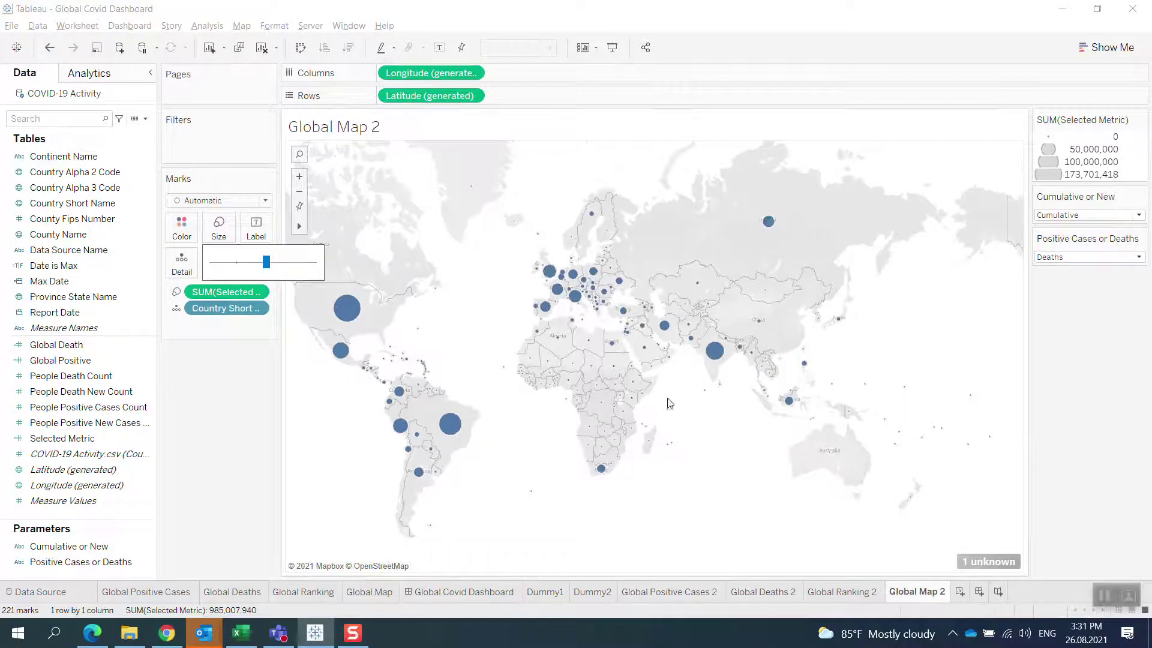
pyautogui.click(1078, 257)
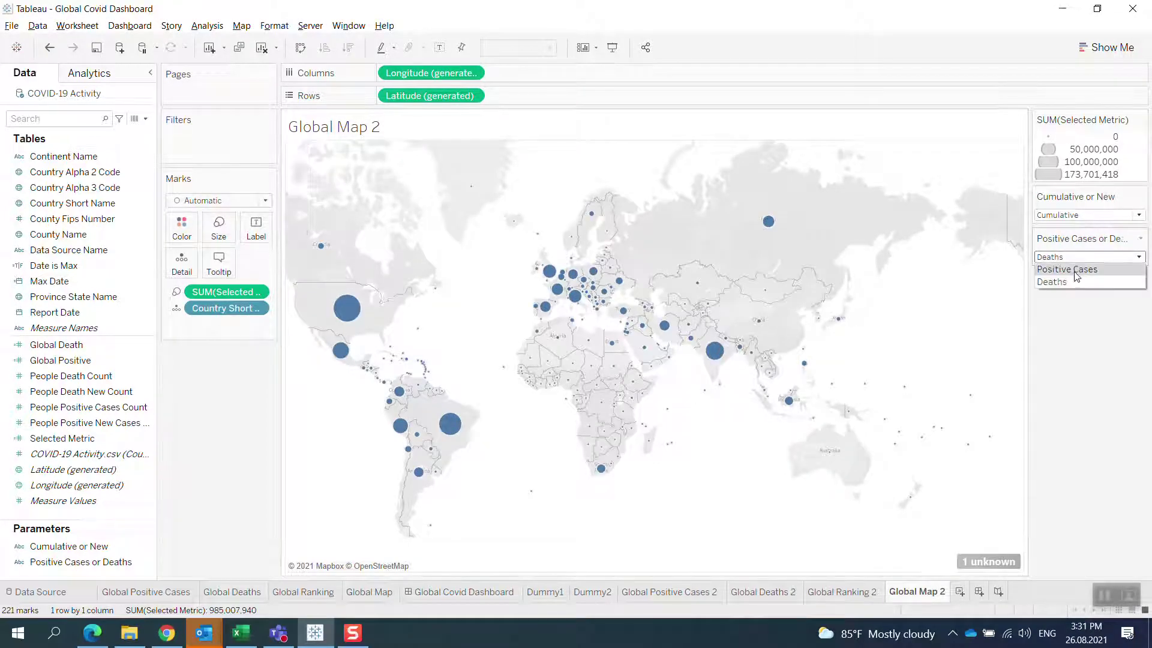
pyautogui.click(1075, 268)
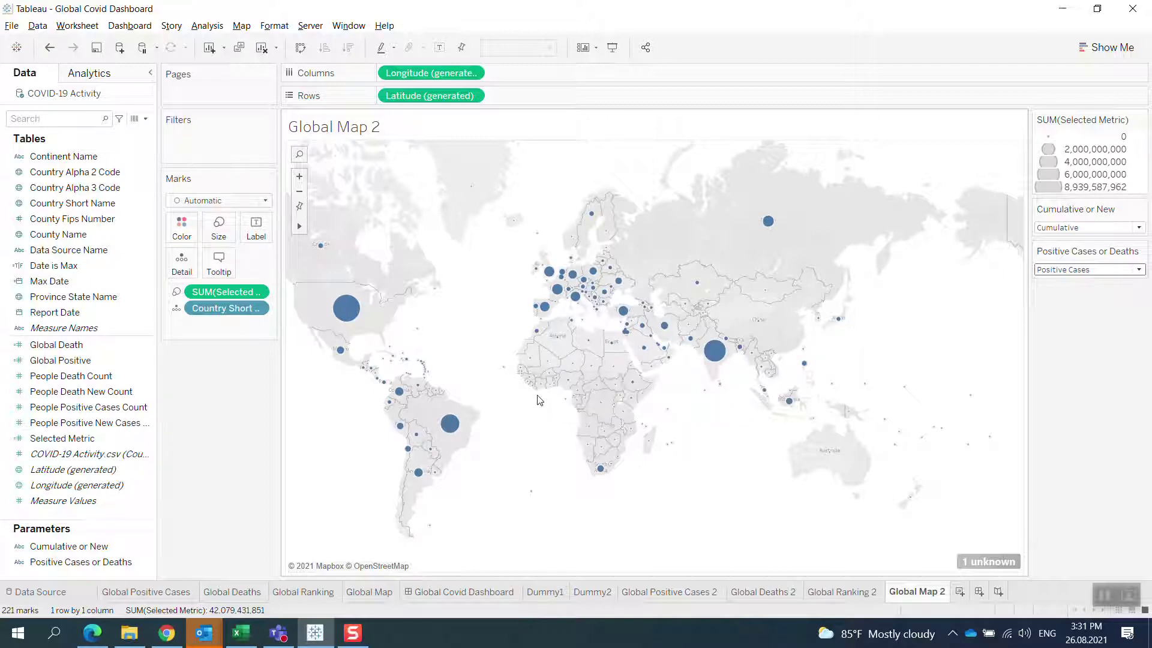
# On the Global Covid Dashboard, set Cumulative or New to New and filter the trend charts to the United States from the map
pyautogui.click(448, 594)
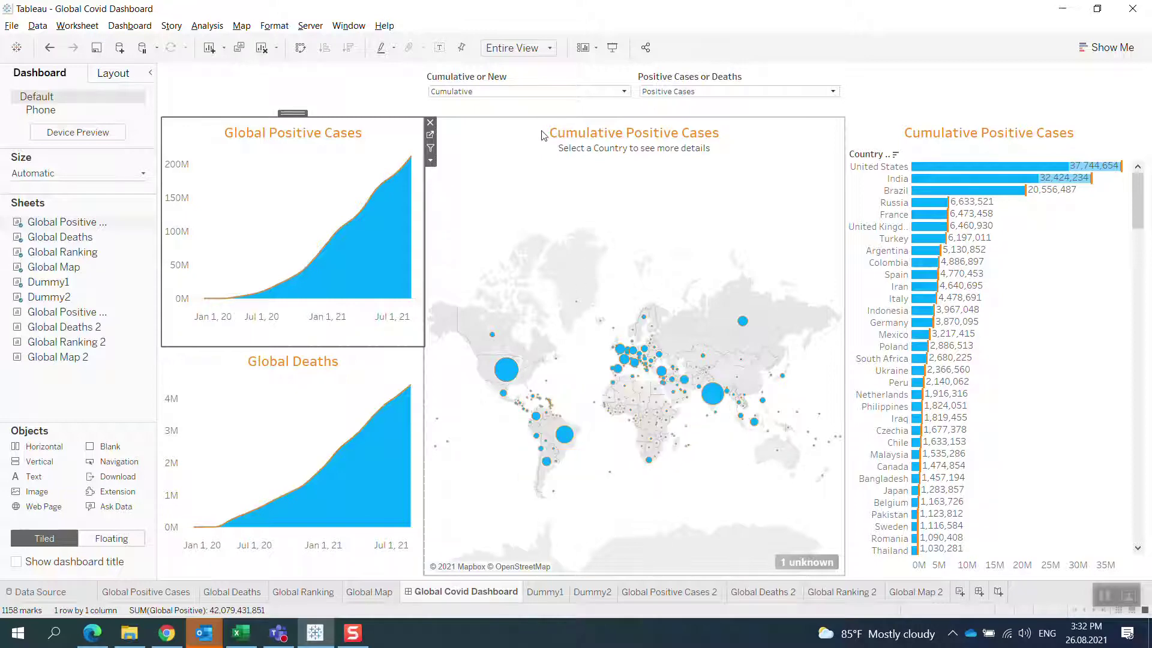
pyautogui.click(531, 93)
pyautogui.click(528, 114)
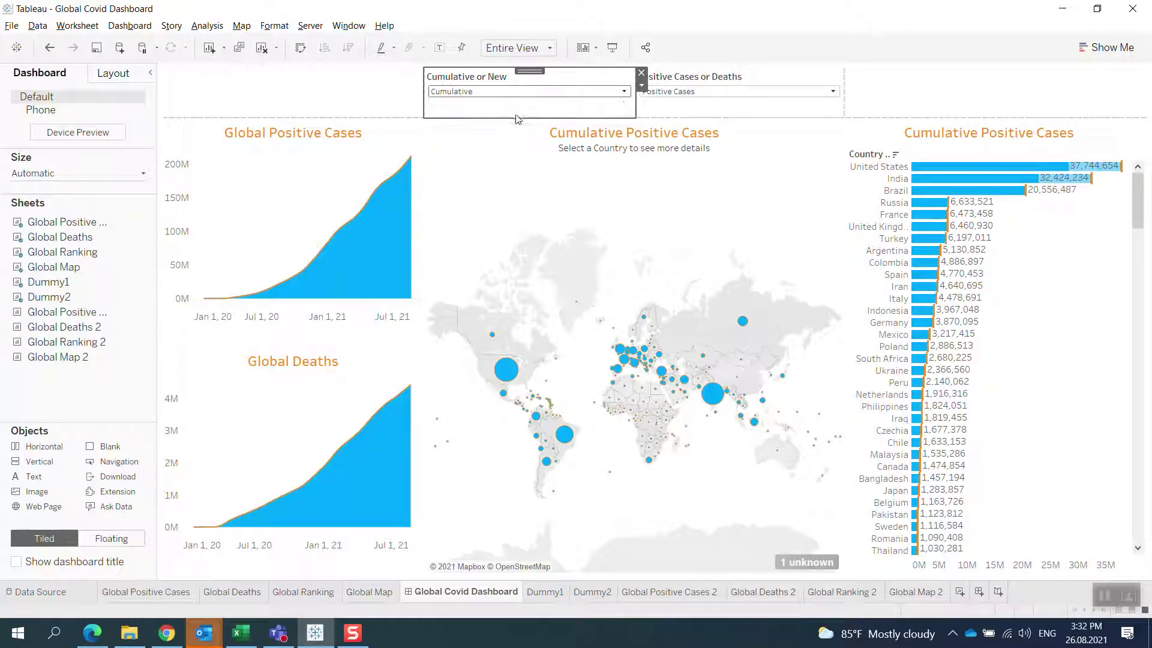
pyautogui.click(506, 377)
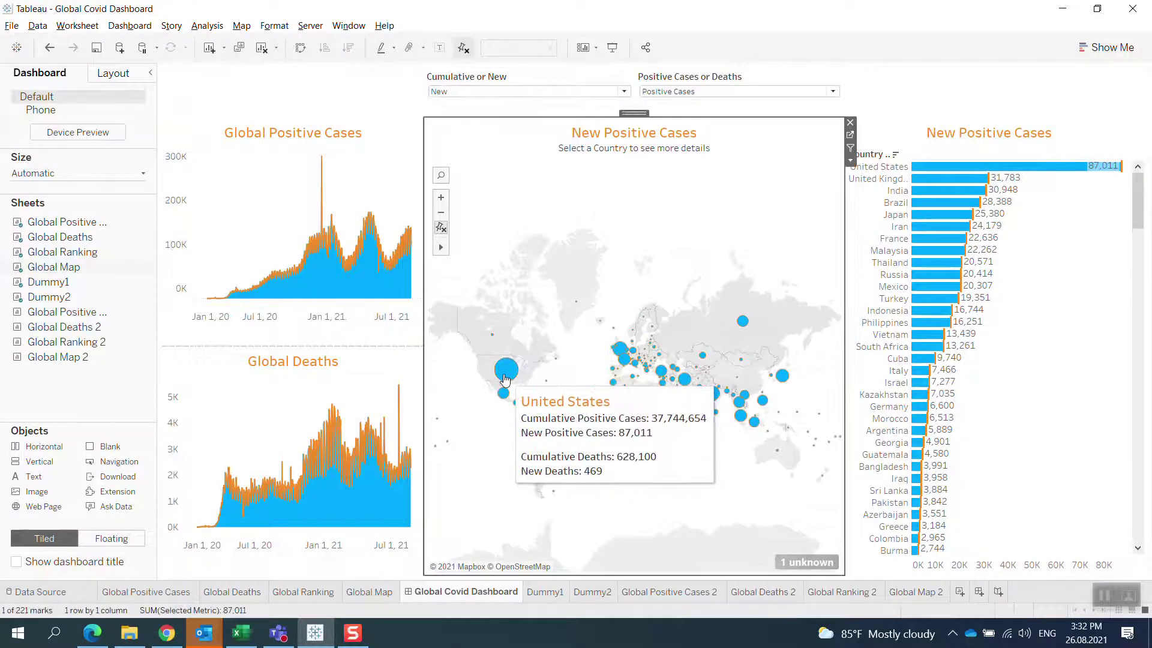
pyautogui.click(369, 398)
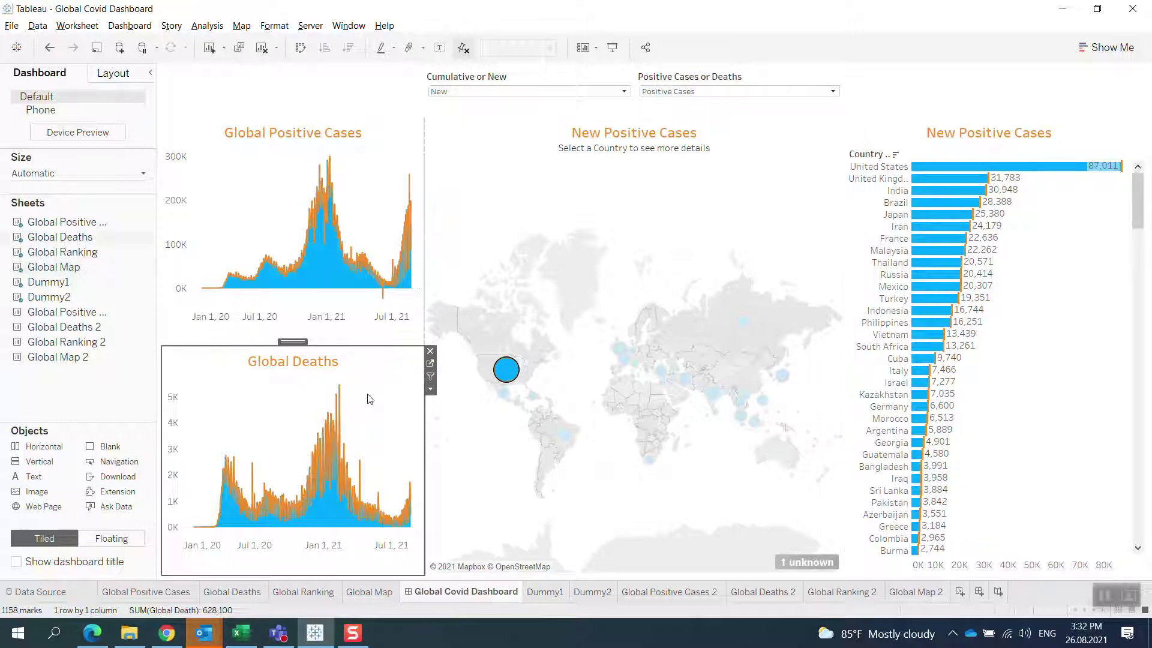
# Clear the United States selection on the dashboard map so the trend charts cover all countries
pyautogui.rightClick(369, 398)
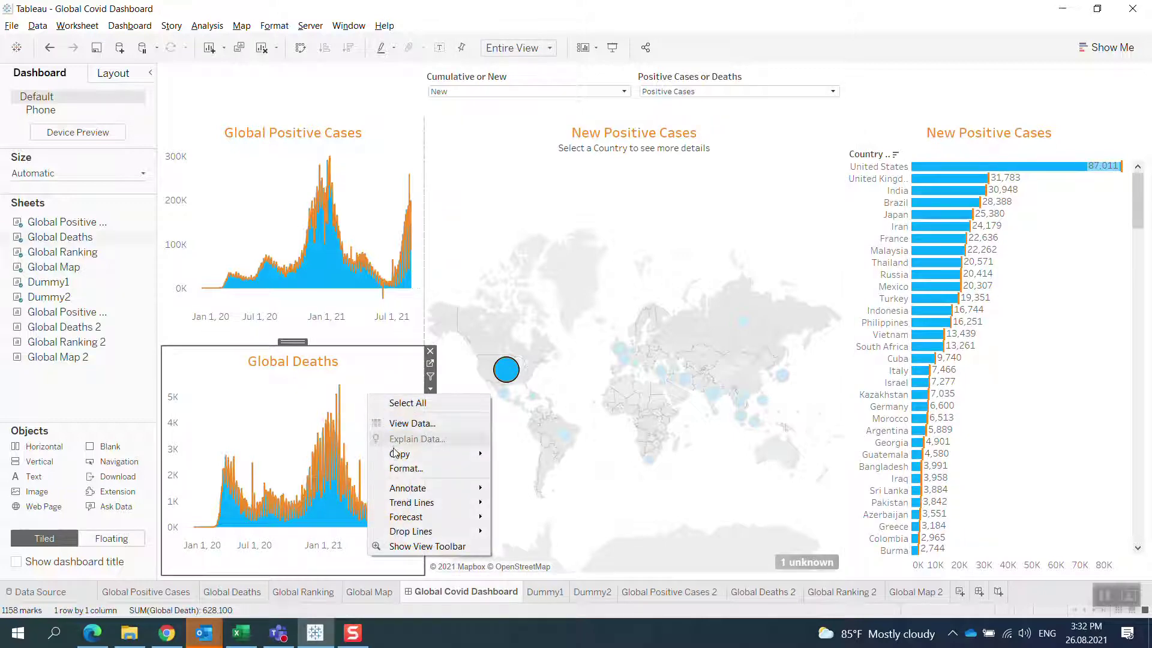
pyautogui.click(378, 404)
pyautogui.click(434, 369)
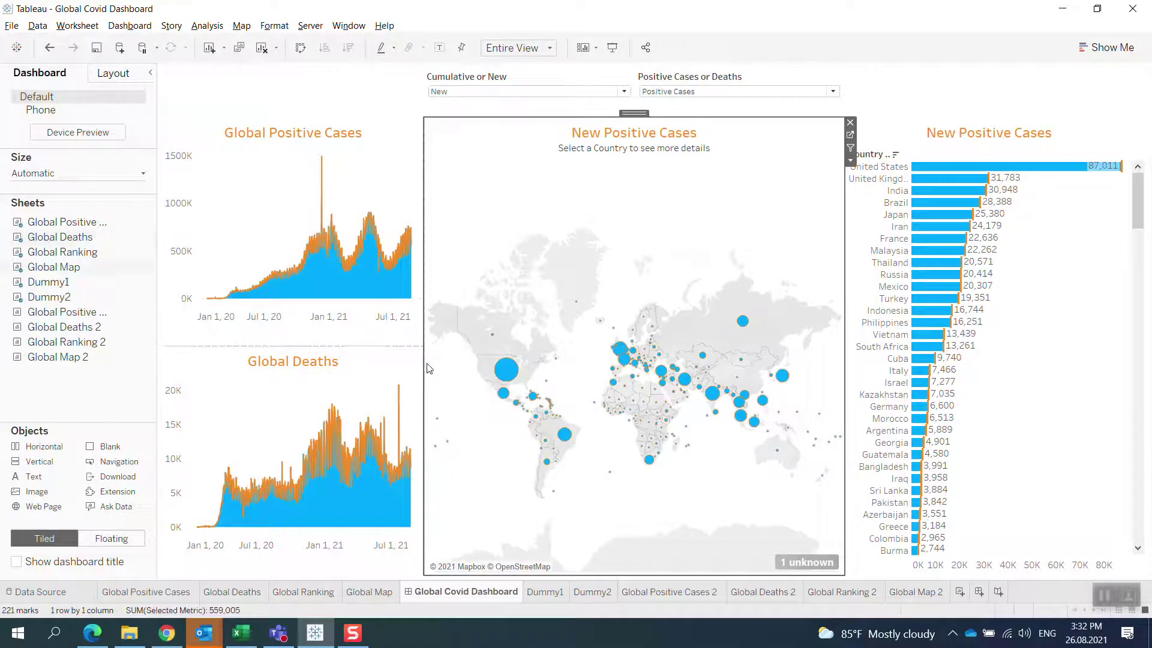
# Go from the dashboard's Global Deaths chart to its worksheet and bring up the list of workbook actions
pyautogui.click(397, 385)
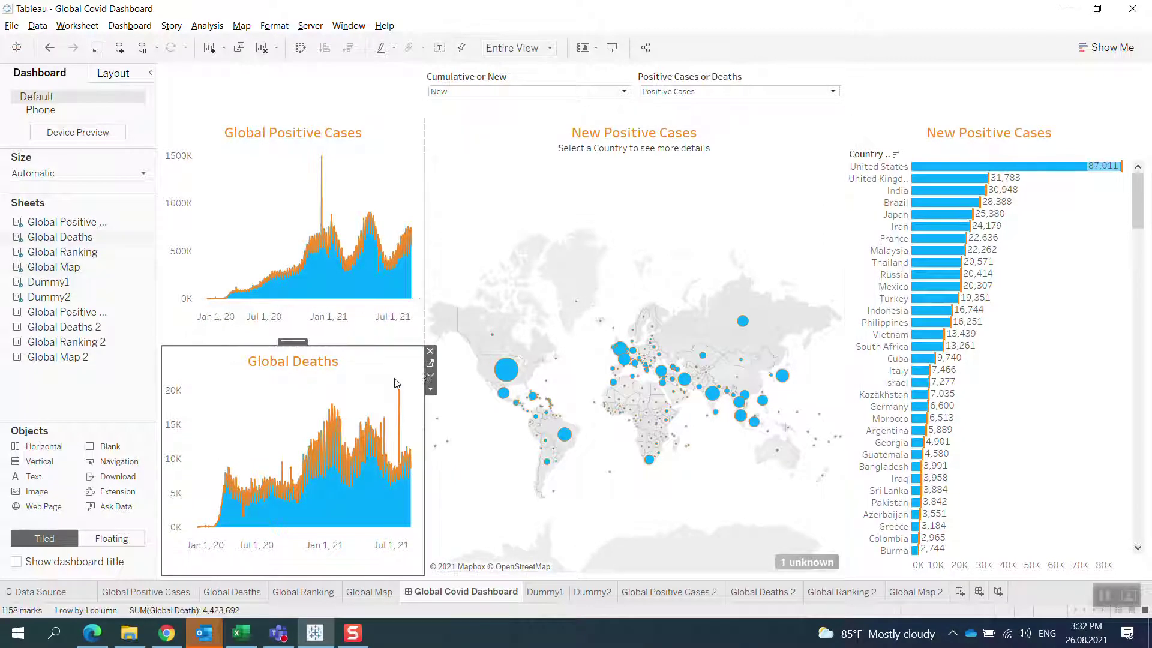
pyautogui.click(430, 364)
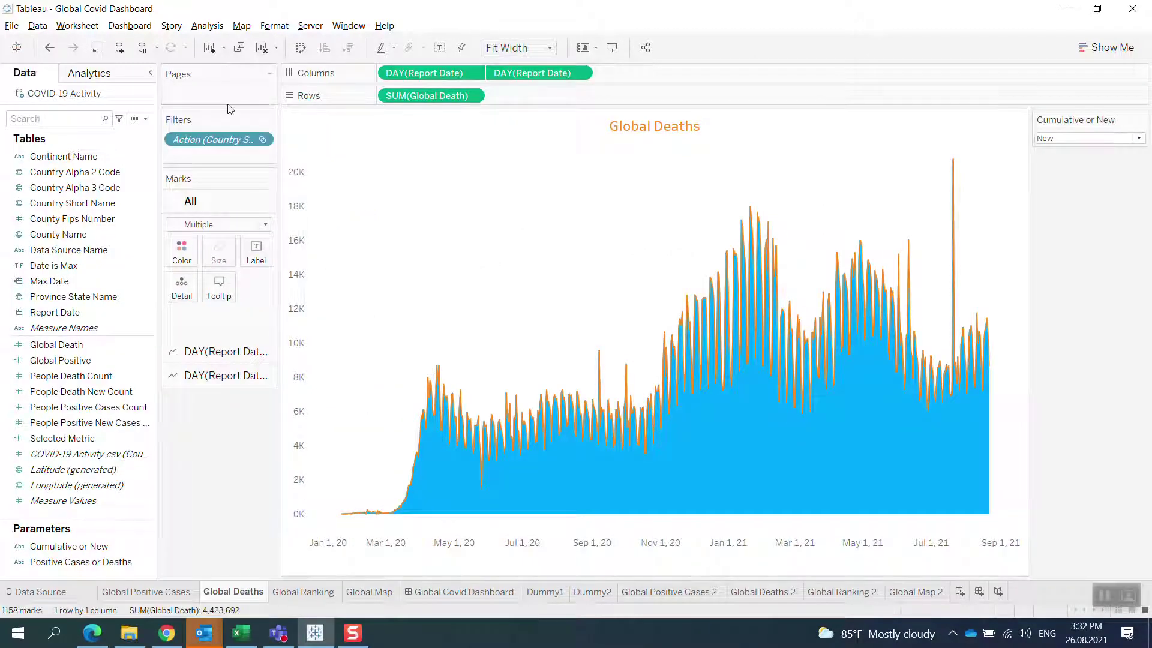
pyautogui.click(93, 28)
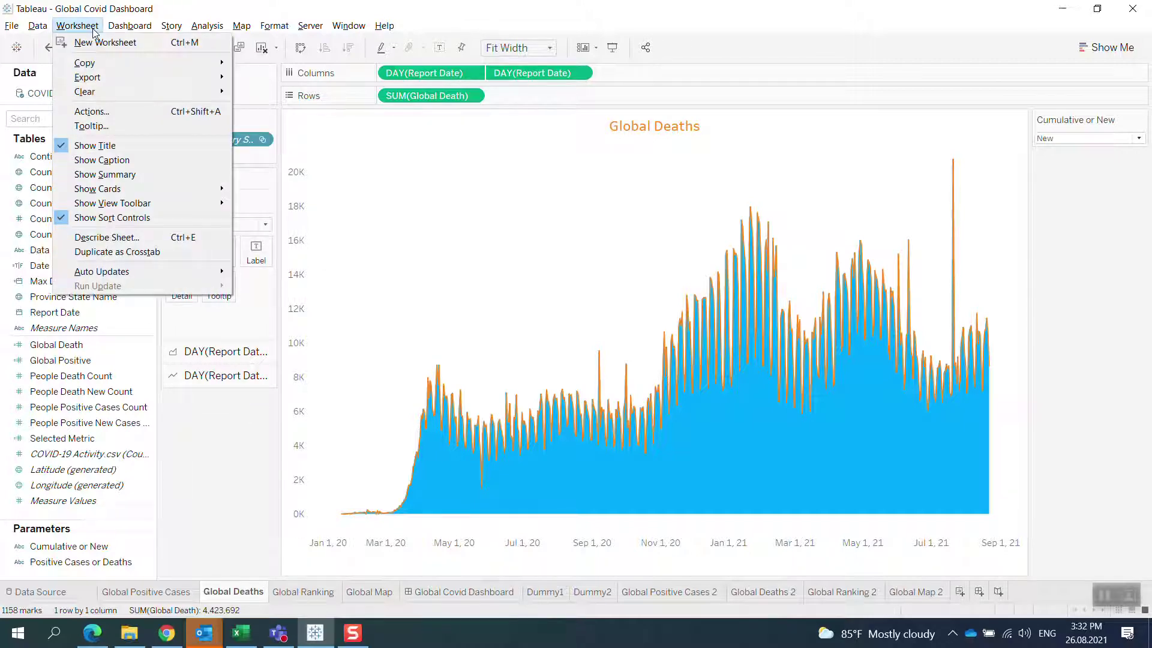
pyautogui.click(116, 114)
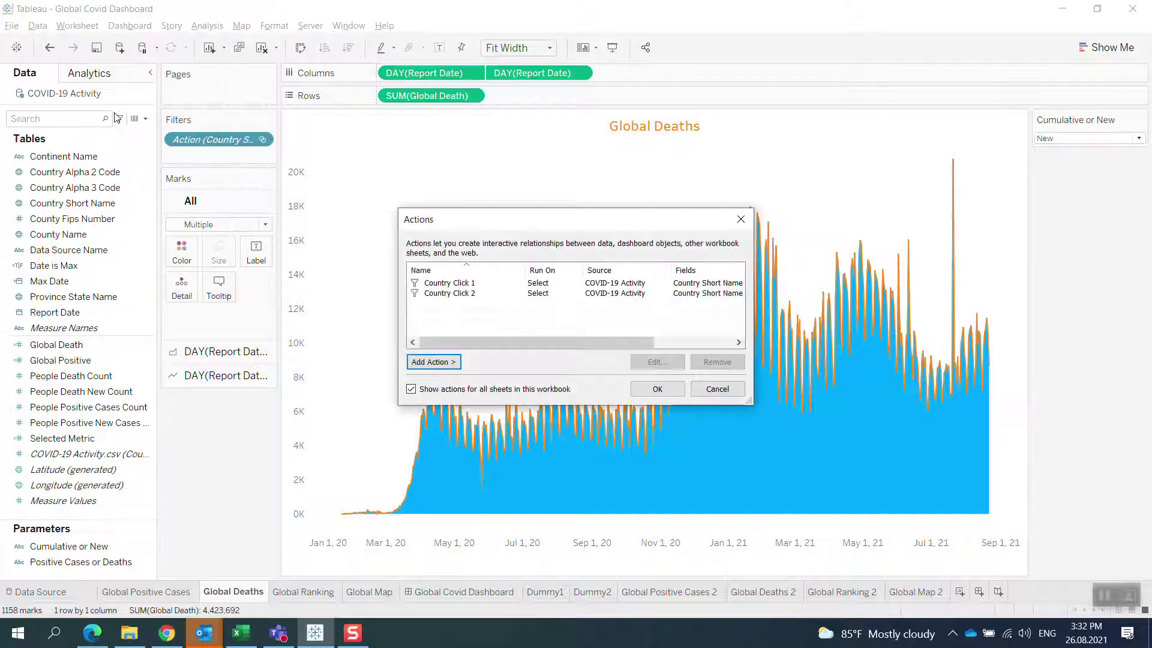
# Examine the Country Click 1 filter action's source sheets, target sheet and Country Short Name filter, leaving all actions unmodified
pyautogui.click(470, 283)
pyautogui.click(657, 361)
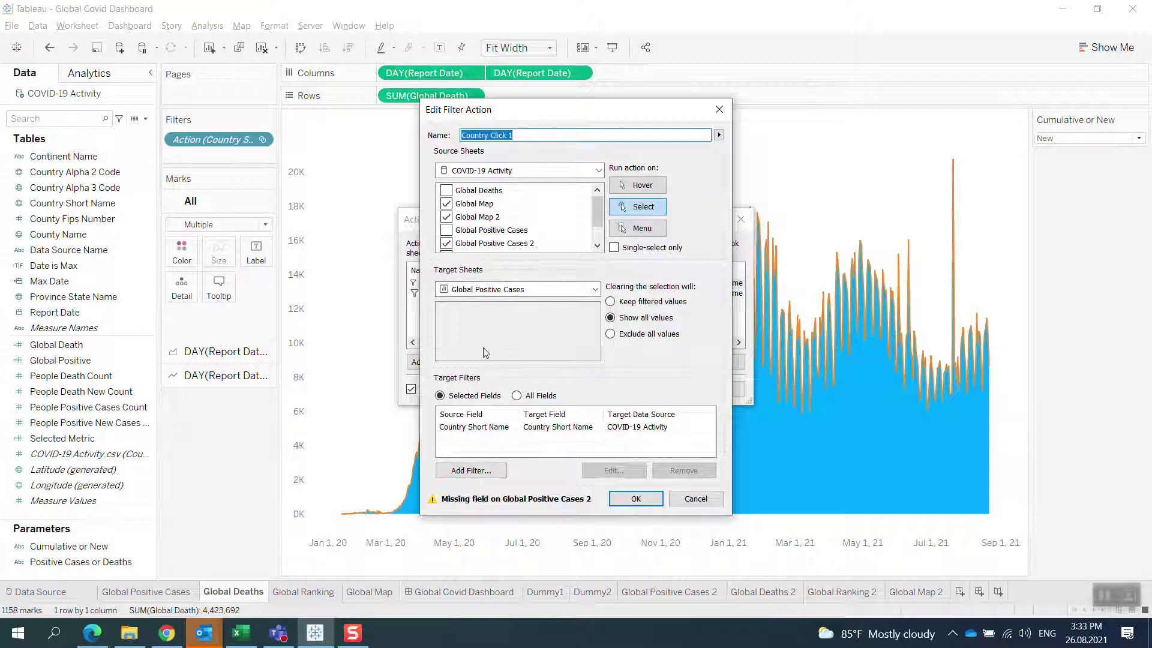
pyautogui.click(482, 429)
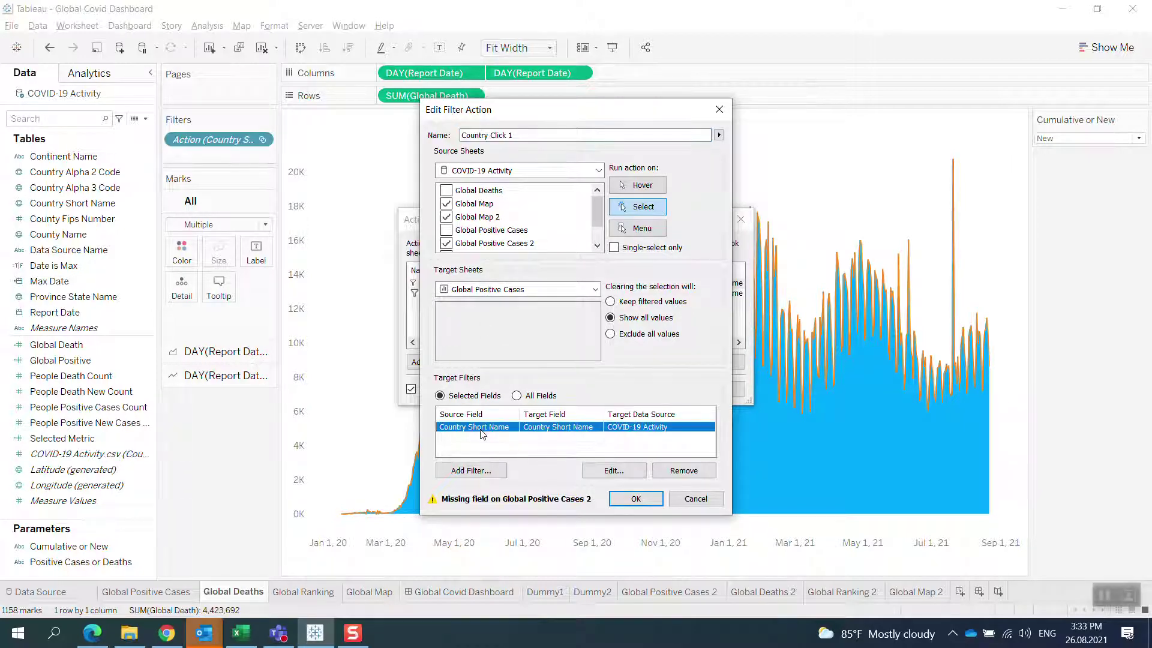
pyautogui.click(695, 500)
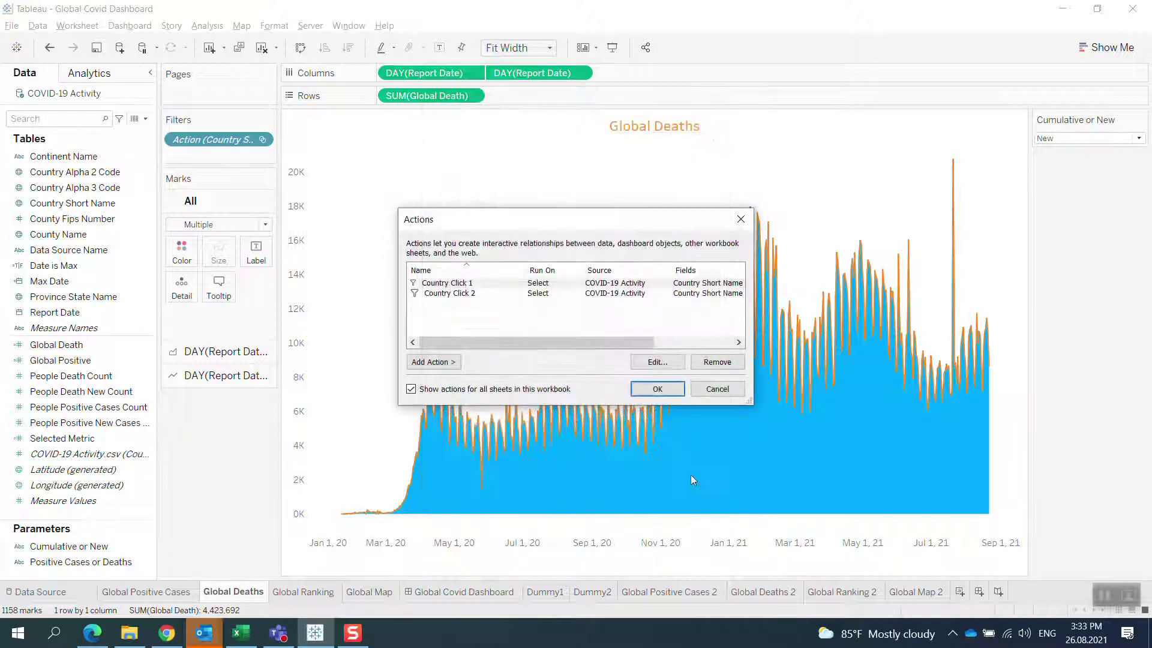
pyautogui.click(724, 387)
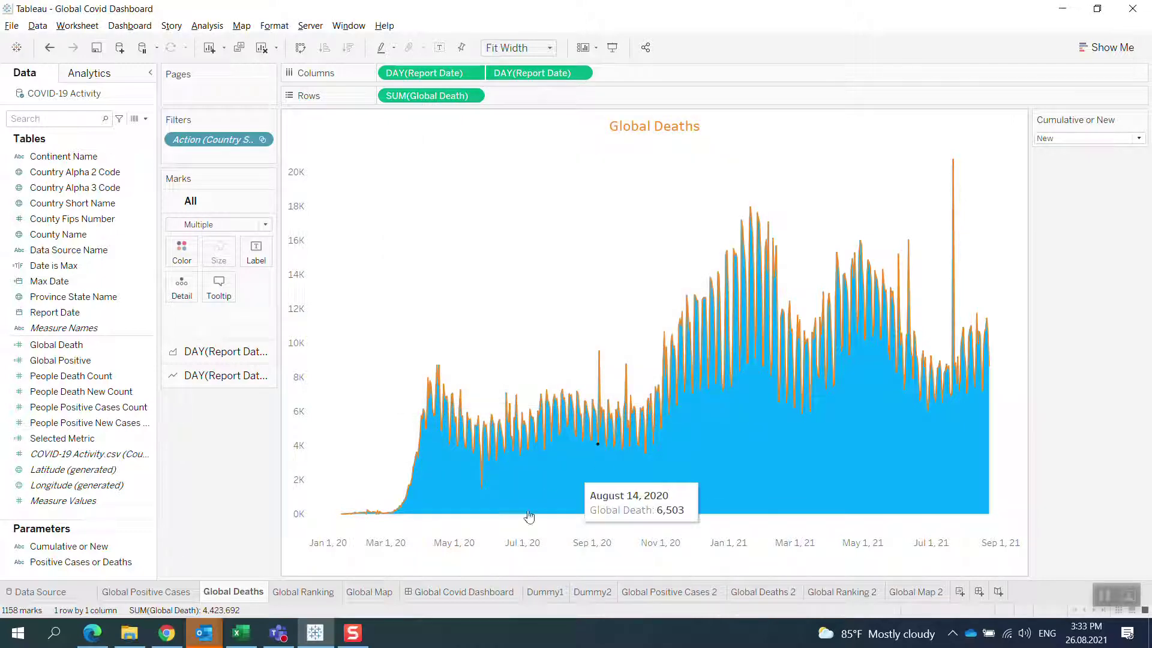
# Return to the Global Covid Dashboard and display it in presentation mode
pyautogui.click(461, 594)
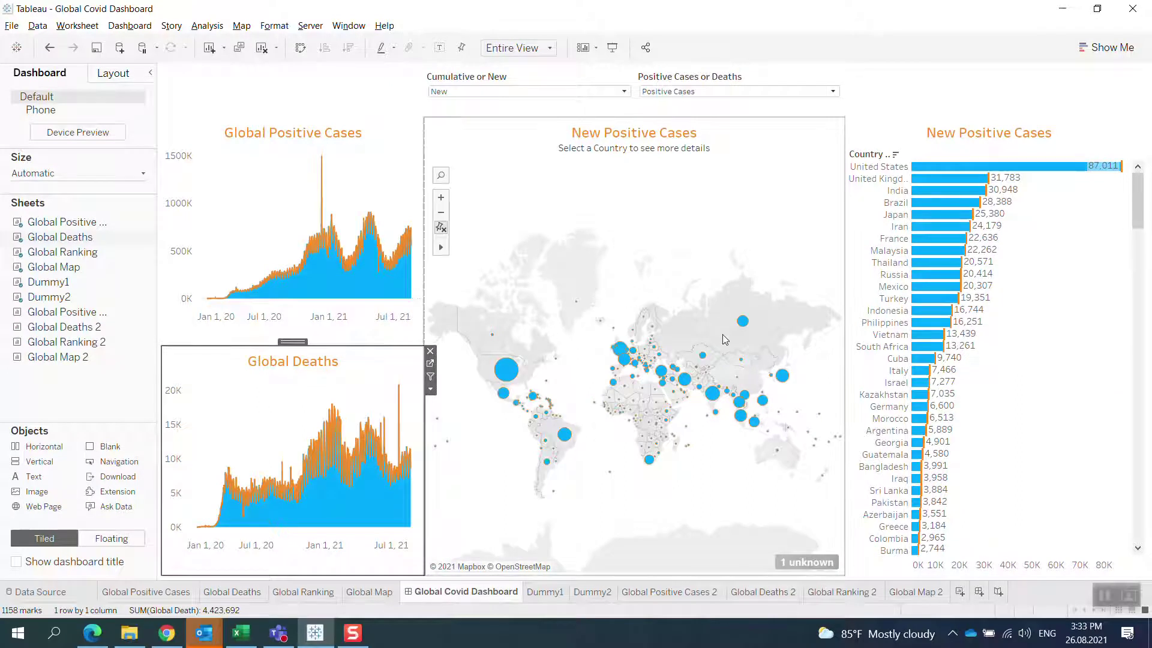
pyautogui.moveTo(638, 346)
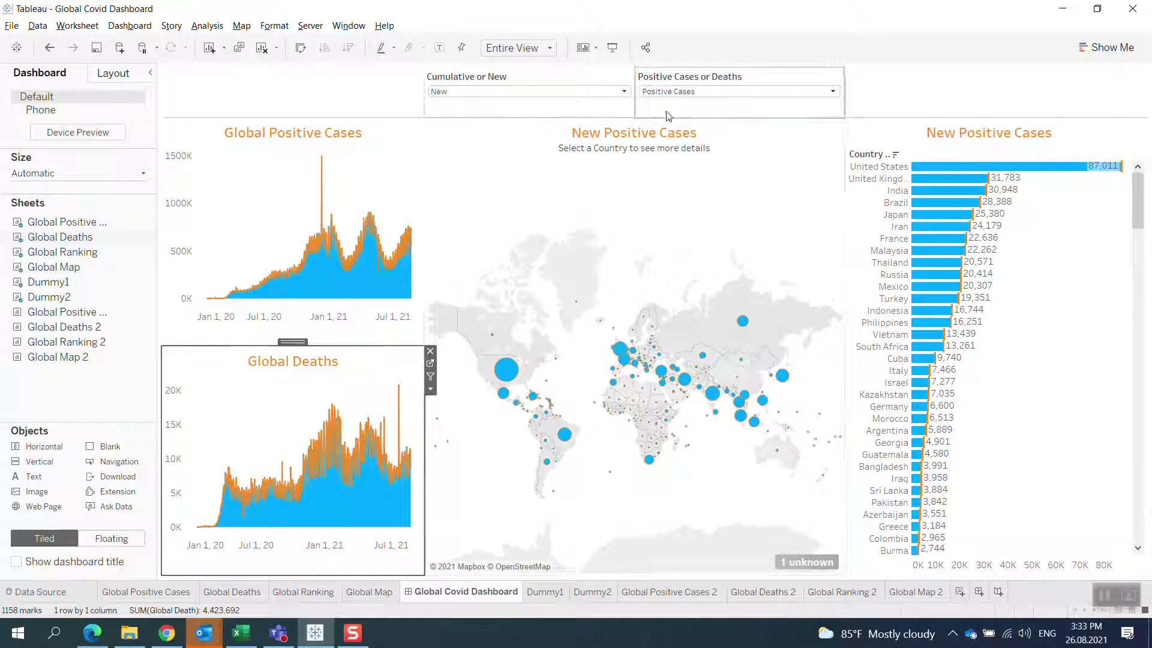
pyautogui.click(612, 47)
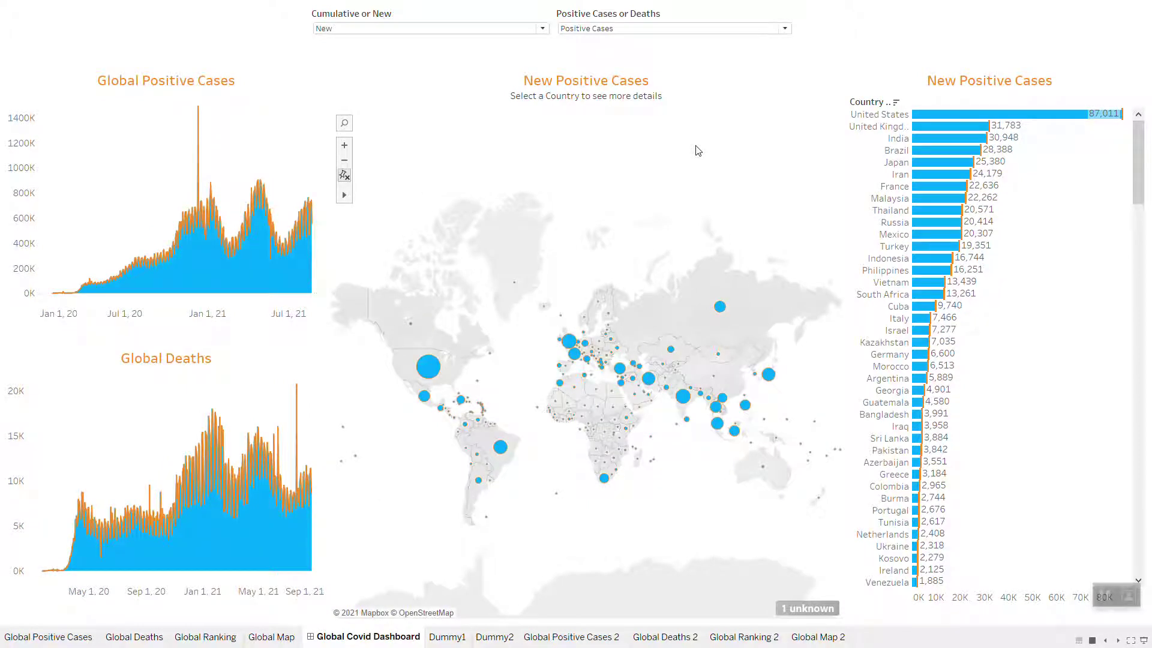
# Set the dashboard's Cumulative or New parameter to Cumulative and Positive Cases or Deaths to Deaths
pyautogui.click(542, 30)
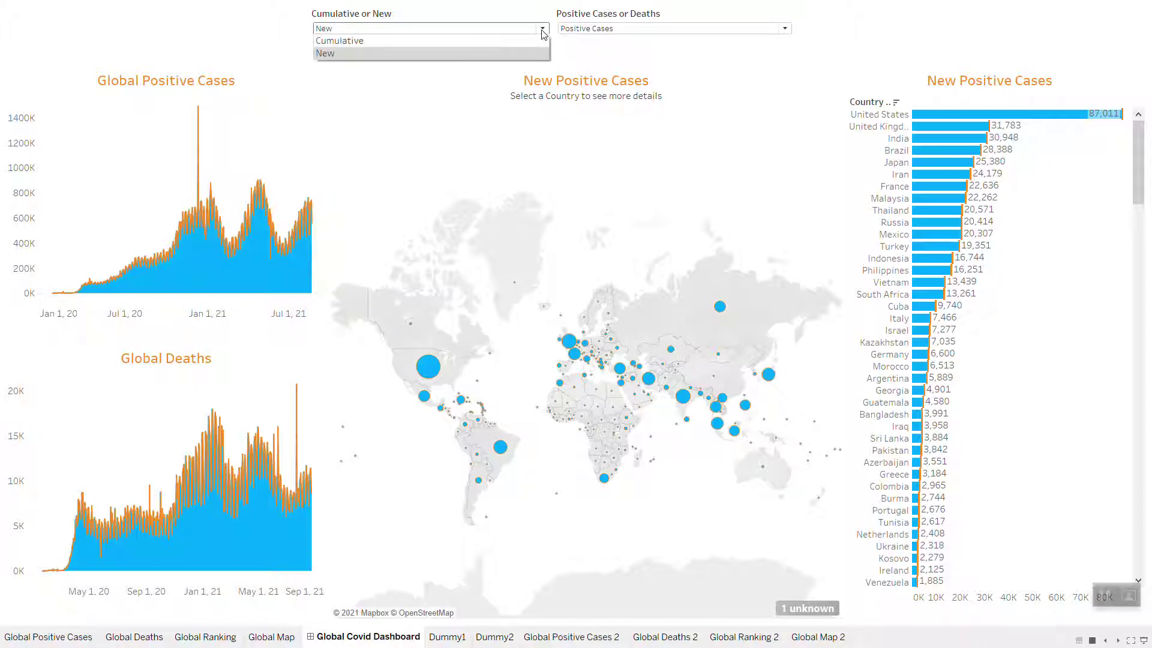
pyautogui.click(517, 41)
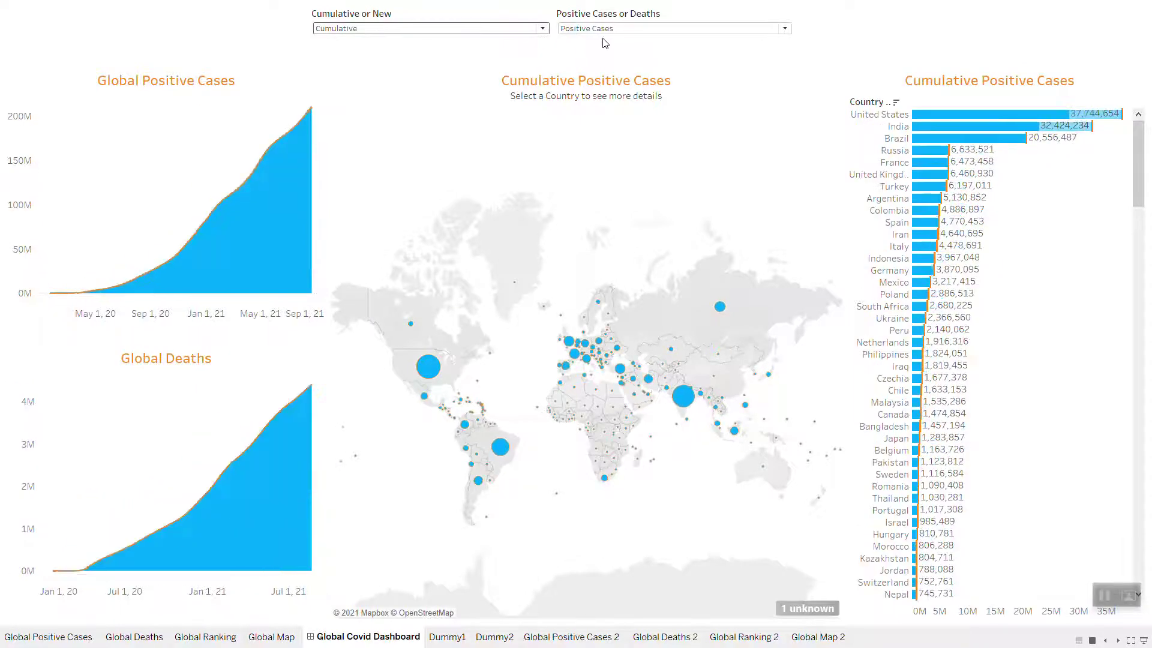
pyautogui.click(639, 27)
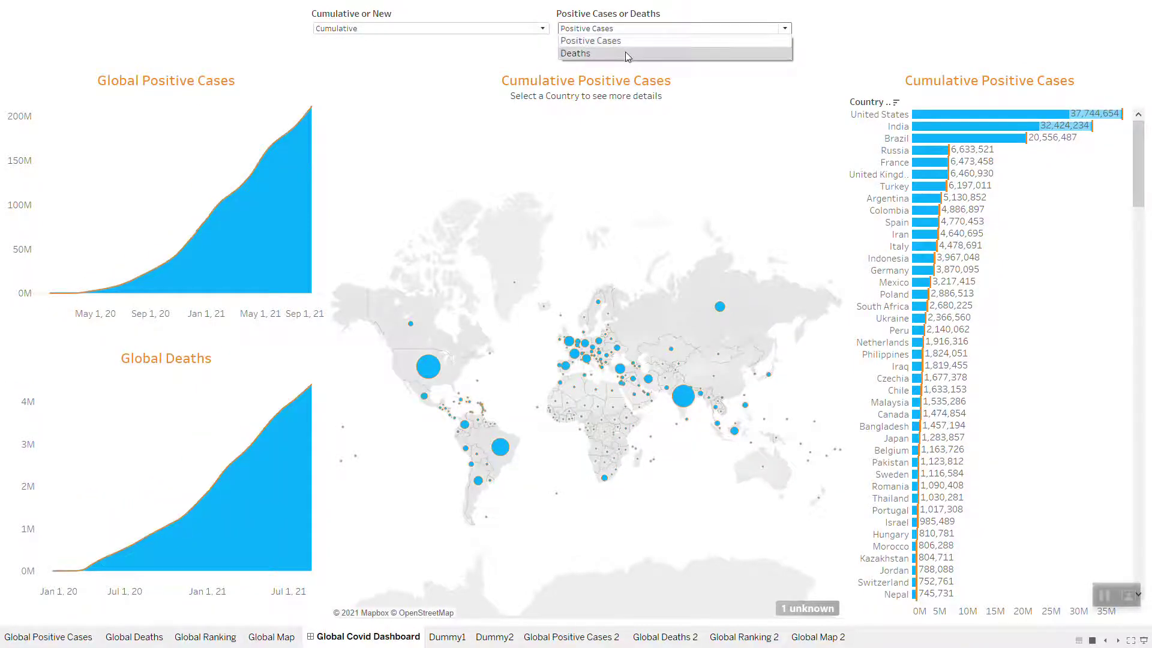
pyautogui.click(603, 52)
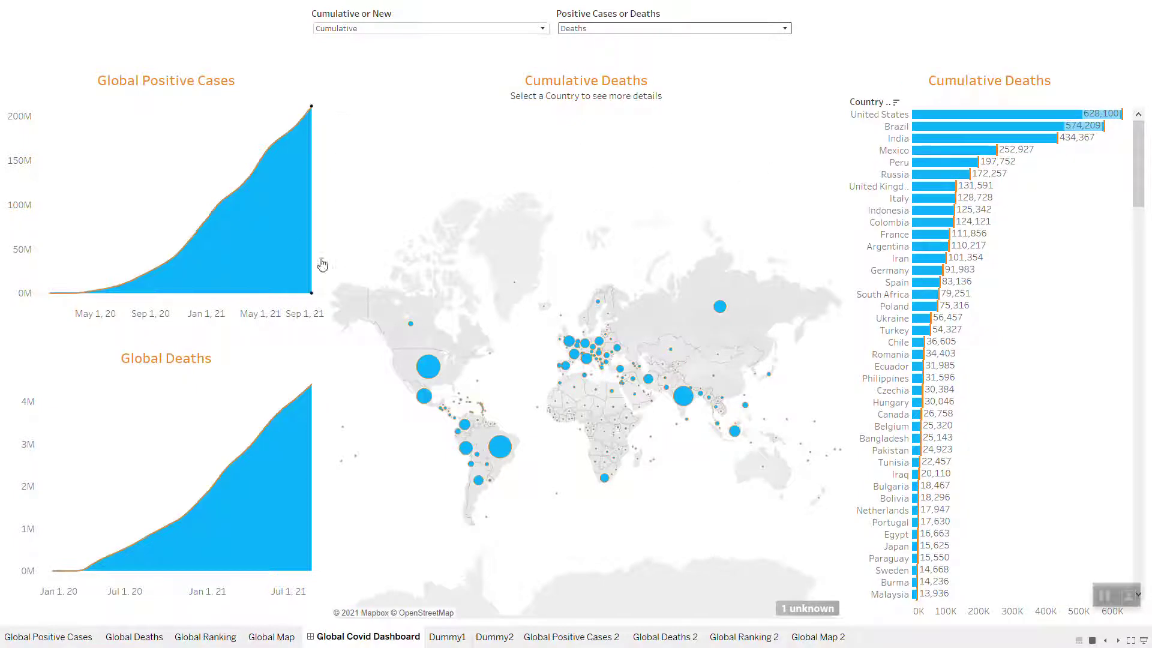
# Switch the dashboard parameters back to New and Positive Cases, and inspect the map and country ranking
pyautogui.click(542, 33)
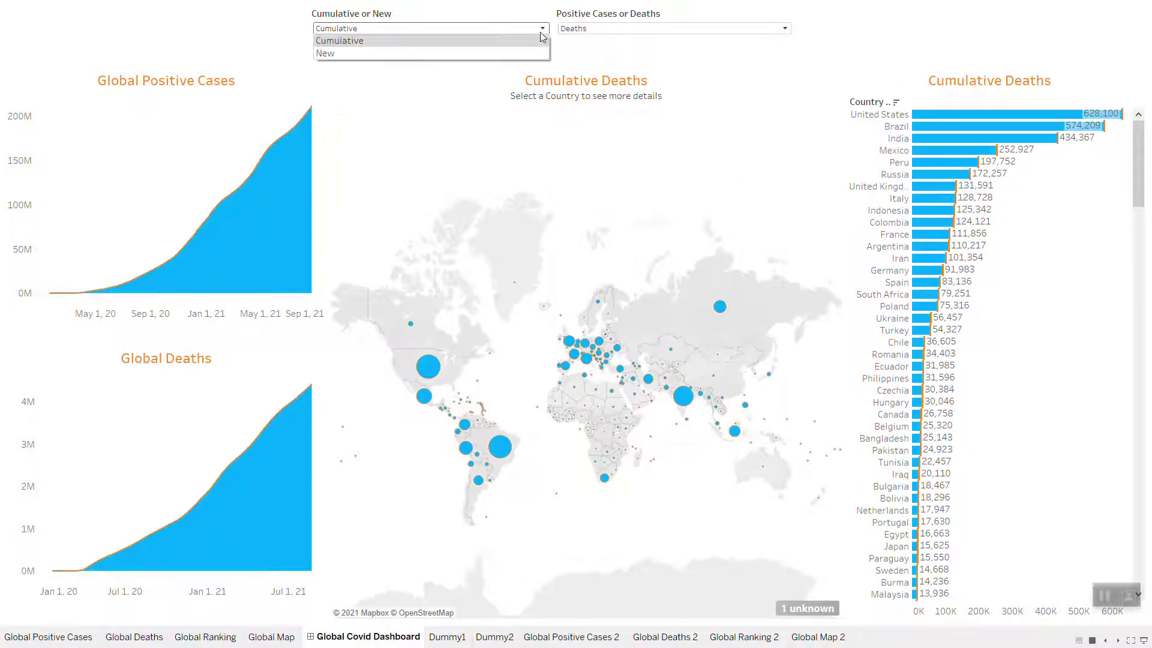
pyautogui.click(498, 53)
pyautogui.click(612, 30)
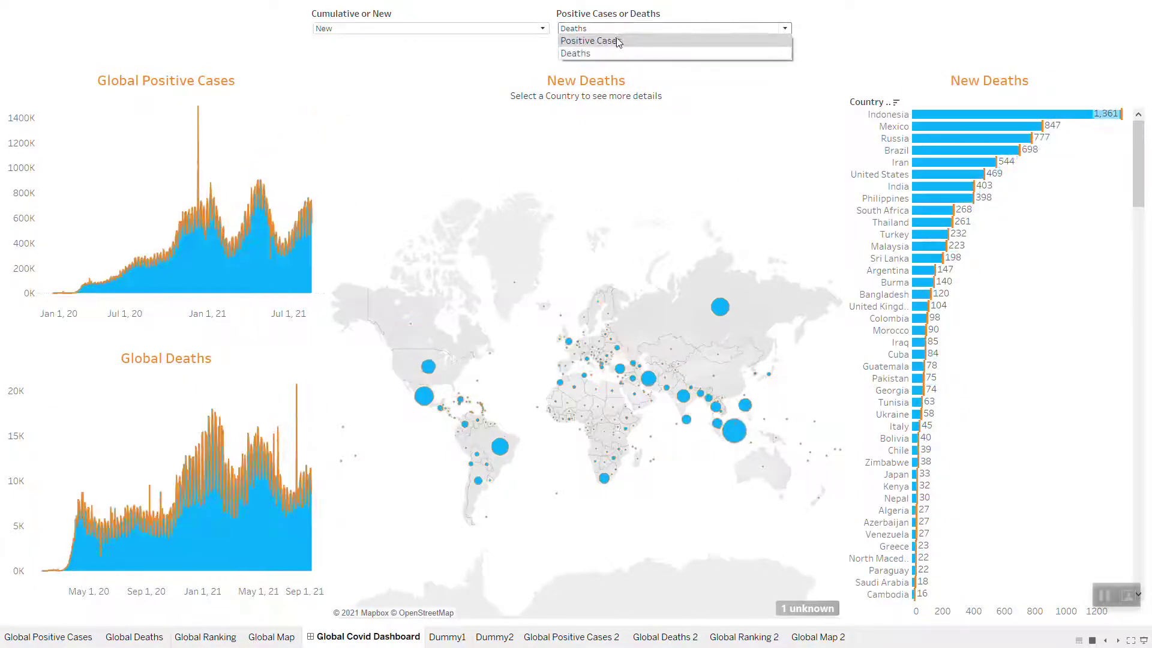
pyautogui.click(618, 39)
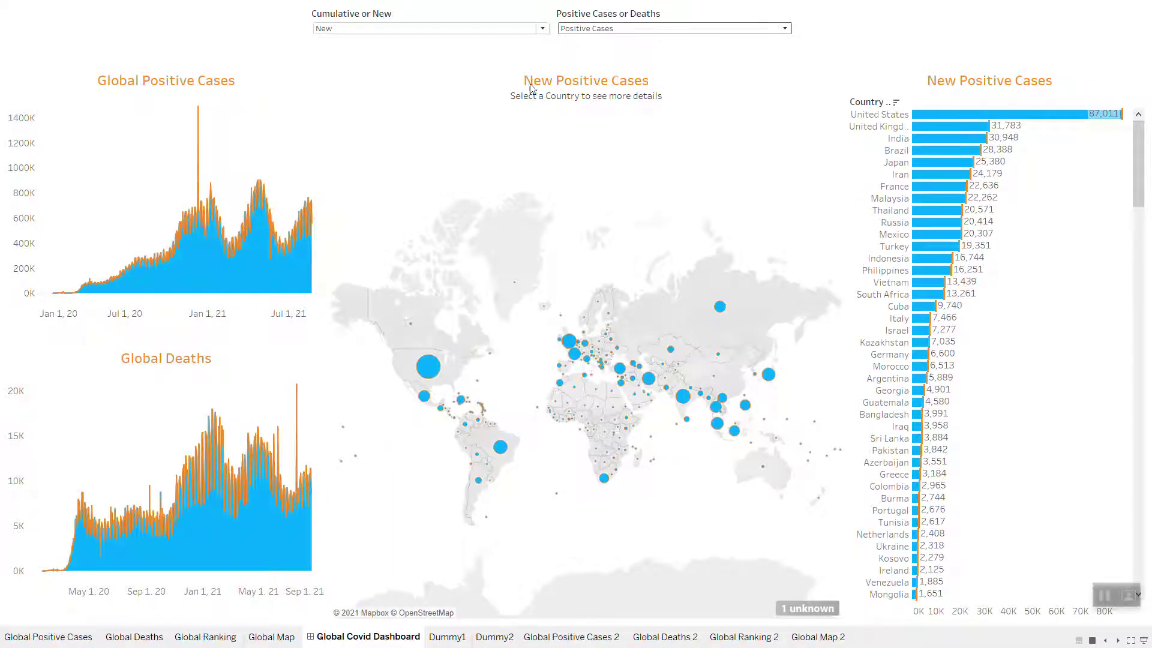
pyautogui.moveTo(258, 262)
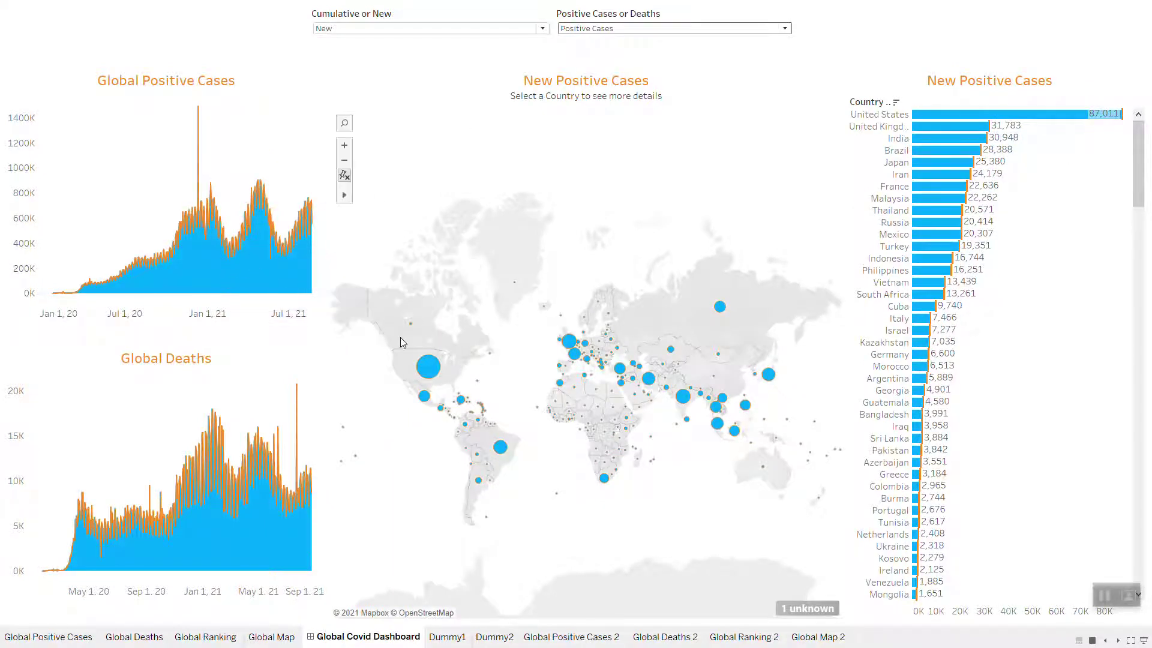
pyautogui.moveTo(431, 381)
pyautogui.moveTo(924, 424)
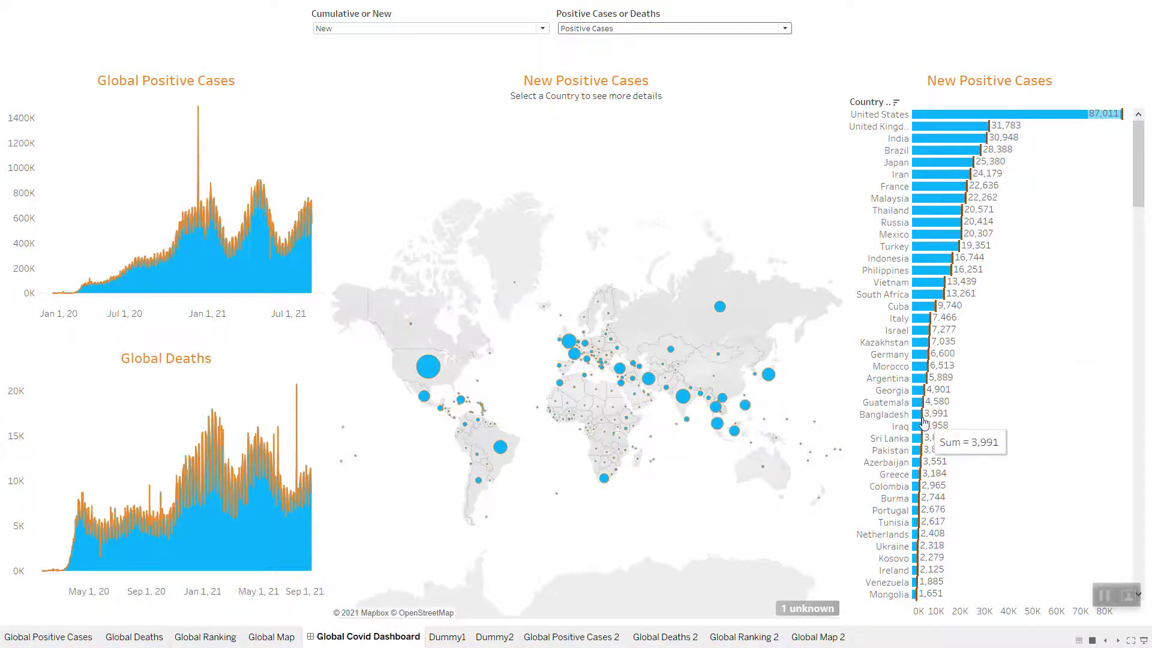